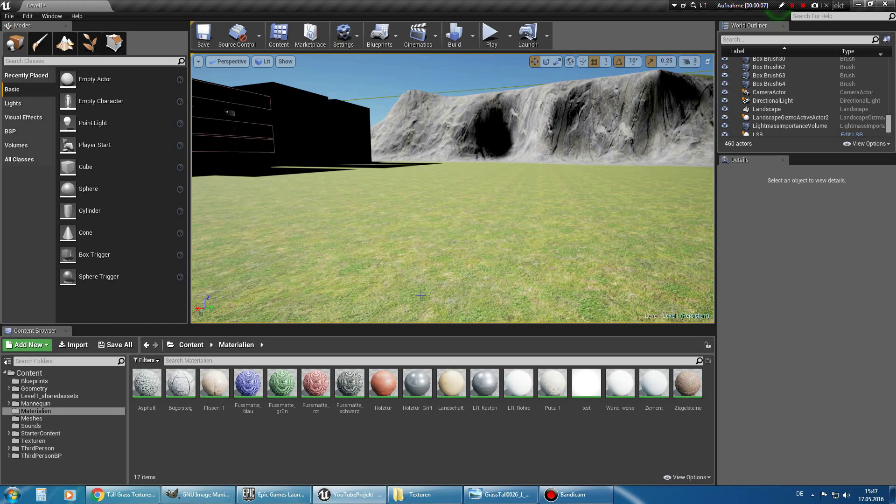
- Fly the Unreal camera over the grassy landscape toward the mountain, then bring up the Tall Grass textures page
{"action": "scroll", "coordinate": [496, 252], "scroll_direction": "down", "scroll_amount": 3}
{"action": "scroll", "coordinate": [499, 248], "scroll_direction": "down", "scroll_amount": 2}
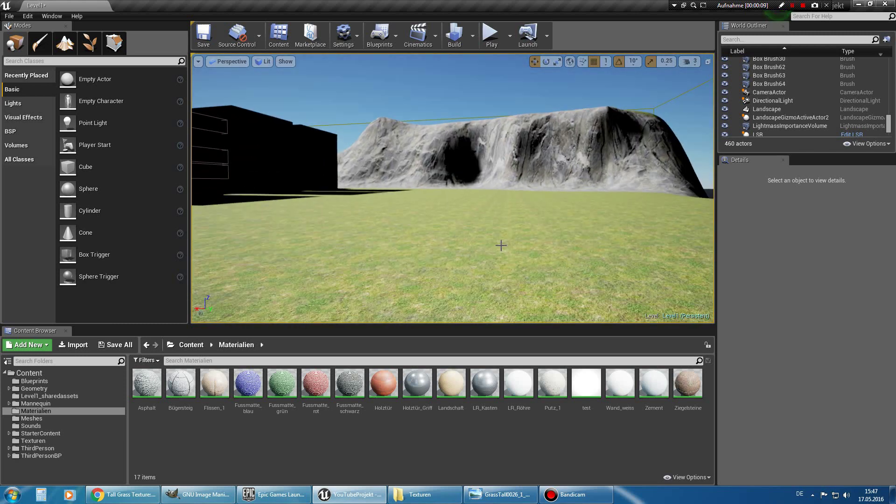
{"action": "scroll", "coordinate": [505, 252], "scroll_direction": "down", "scroll_amount": 2}
{"action": "mouse_move", "coordinate": [504, 251]}
{"action": "left_mouse_down"}
{"action": "mouse_move", "coordinate": [512, 228]}
{"action": "mouse_move", "coordinate": [340, 213]}
{"action": "left_mouse_up"}
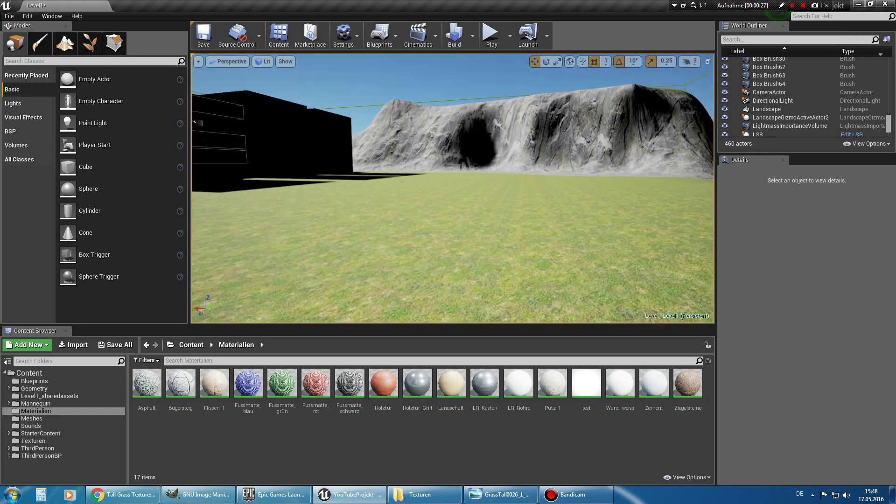
{"action": "left_click_drag", "start_coordinate": [419, 244], "coordinate": [445, 203]}
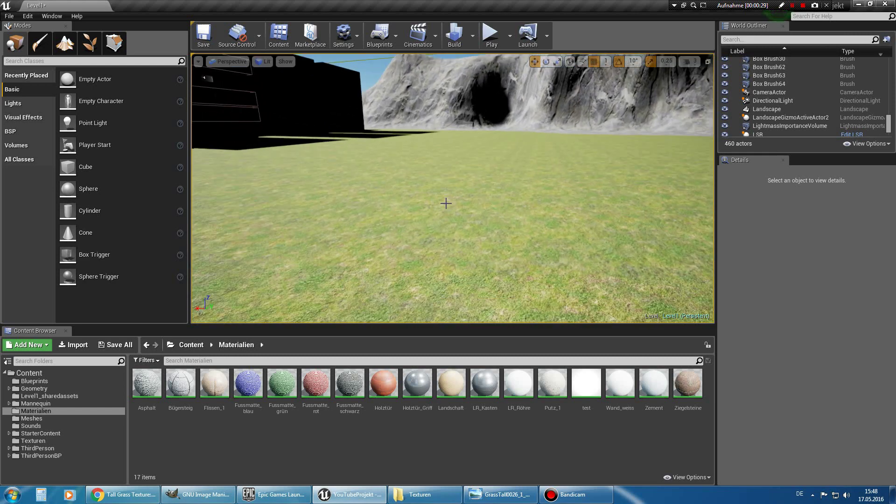
{"action": "left_click", "coordinate": [139, 494]}
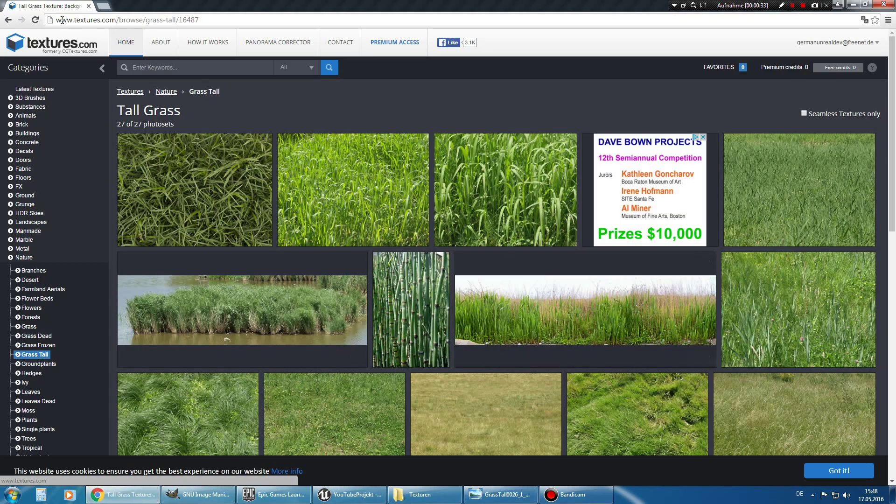
{"action": "mouse_move", "coordinate": [194, 189]}
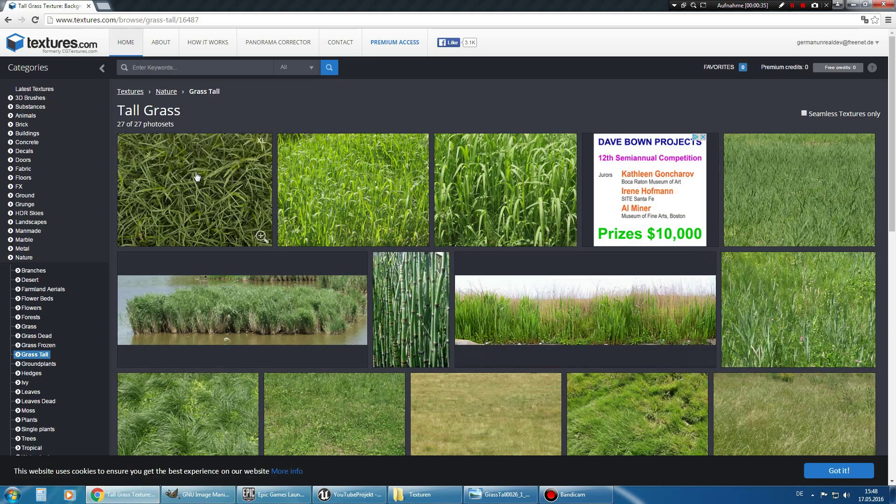
- Browse Textures.com from Nature to the Grass Tall category, then return to Unreal Engine
{"action": "left_click", "coordinate": [27, 258]}
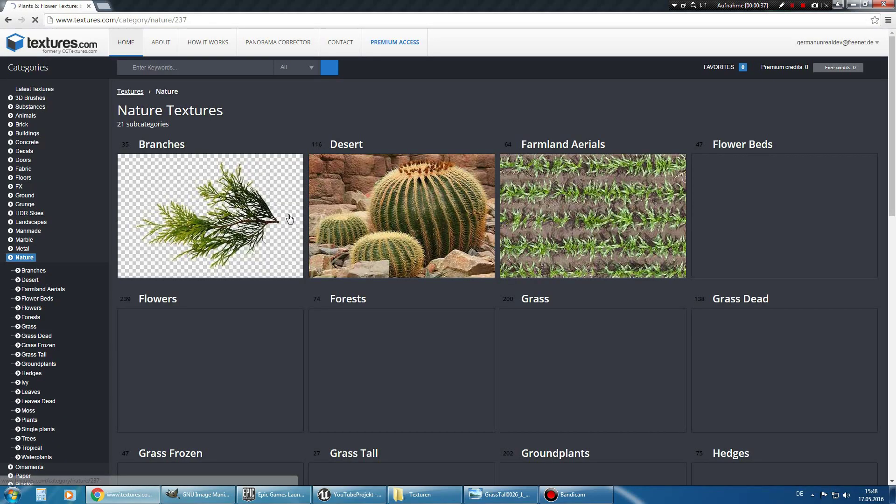
{"action": "scroll", "coordinate": [302, 229], "scroll_direction": "down", "scroll_amount": 7}
{"action": "left_click", "coordinate": [381, 183]}
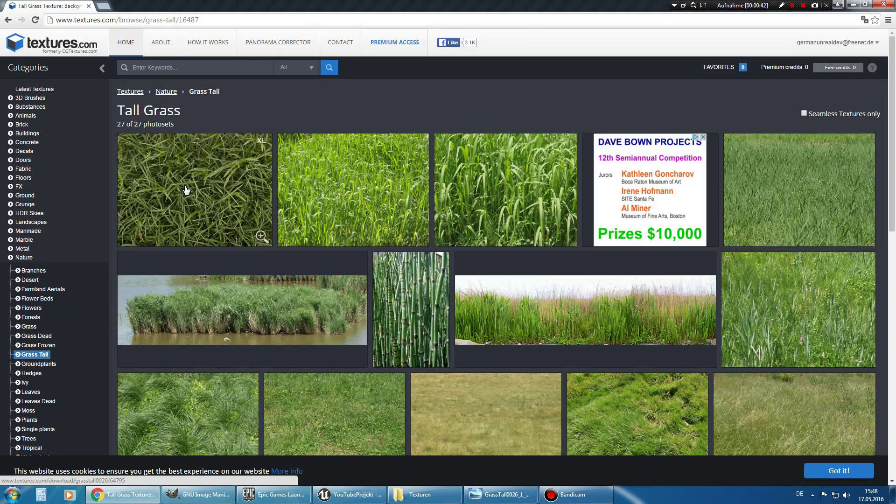
{"action": "left_click", "coordinate": [853, 4]}
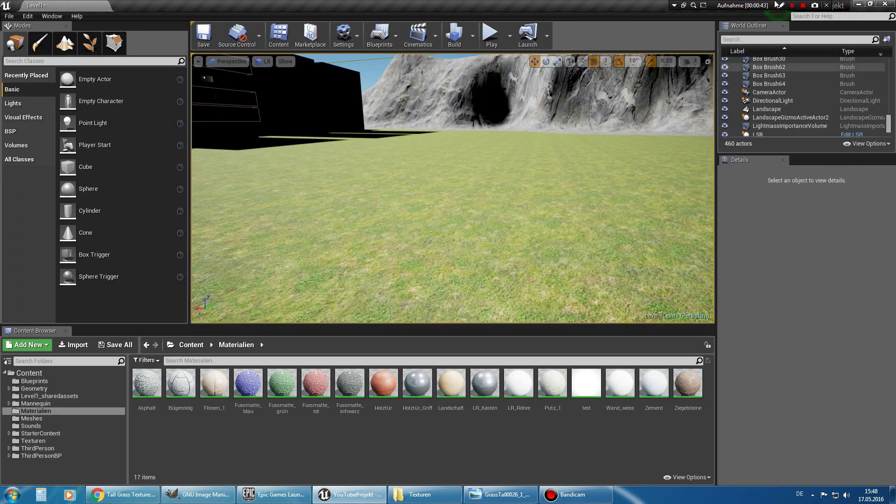
- Bring up GIMP with the Texturen folder beside it and start a new 512 × 512 px image
{"action": "left_click", "coordinate": [858, 3]}
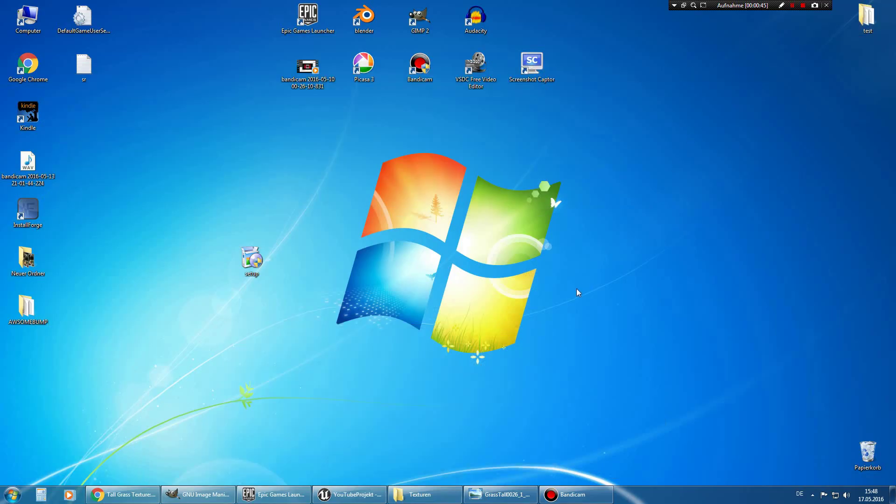
{"action": "left_click", "coordinate": [201, 494]}
{"action": "mouse_move", "coordinate": [420, 494]}
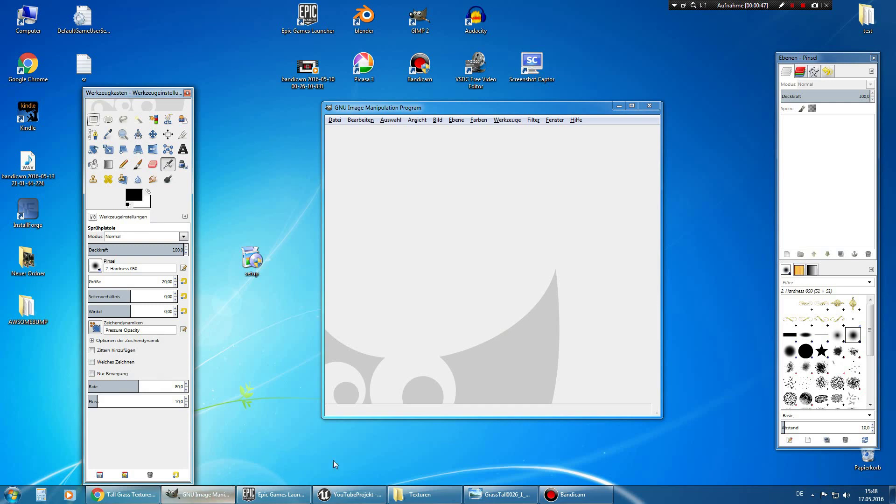
{"action": "left_click", "coordinate": [421, 500]}
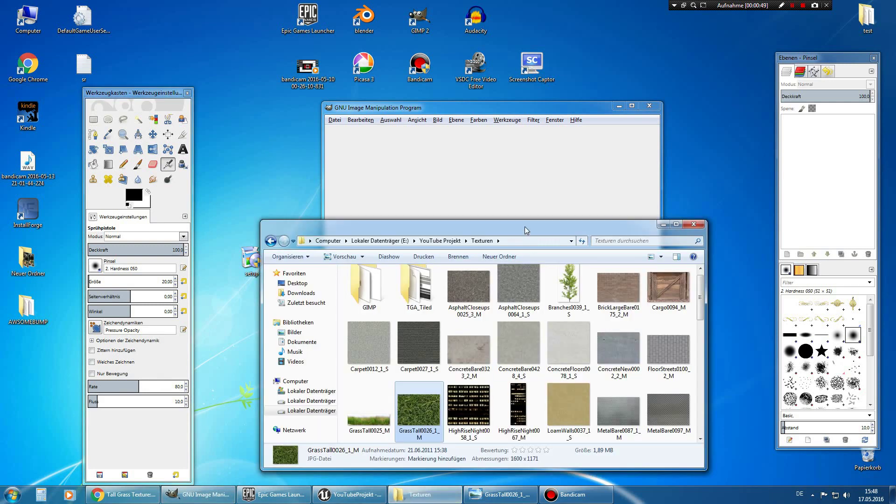
{"action": "left_click_drag", "start_coordinate": [526, 241], "coordinate": [351, 152]}
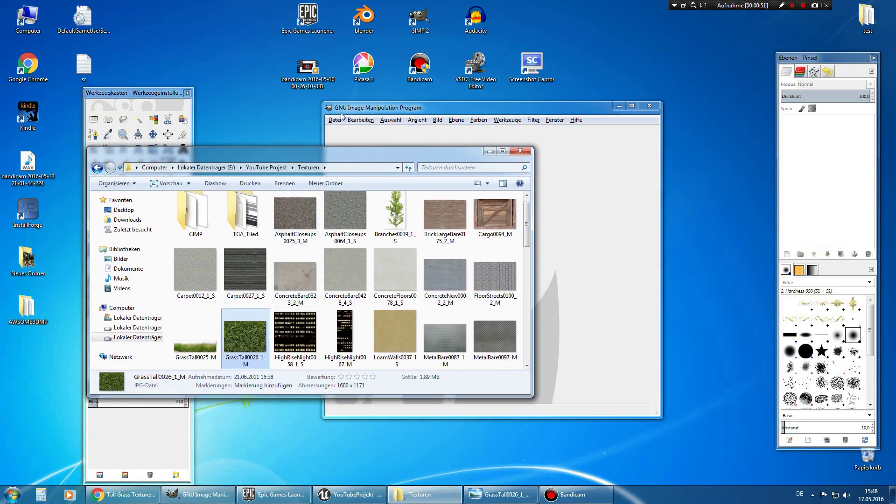
{"action": "left_click_drag", "start_coordinate": [251, 346], "coordinate": [814, 147]}
{"action": "left_click", "coordinate": [636, 176]}
{"action": "left_click", "coordinate": [335, 120]}
{"action": "type", "text": "512"}
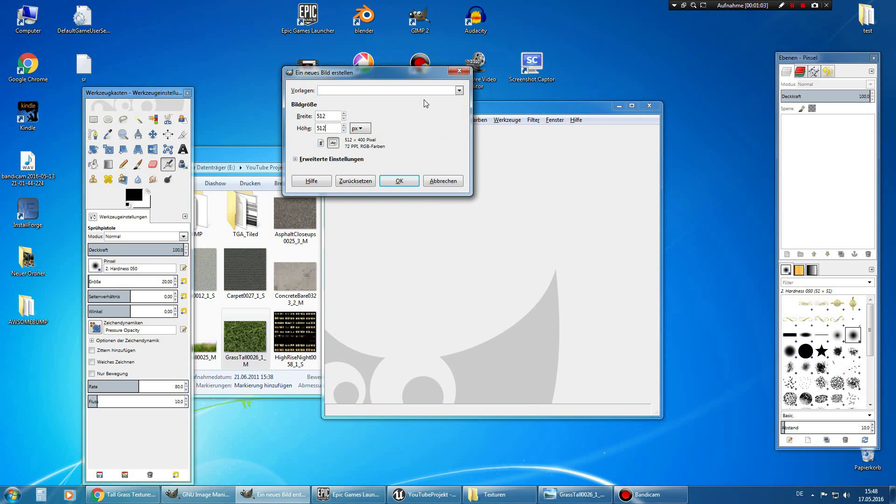
- Create the 512 × 512 image and import GrassTall0026_1_M as a converted layer above the background
{"action": "left_click", "coordinate": [400, 180]}
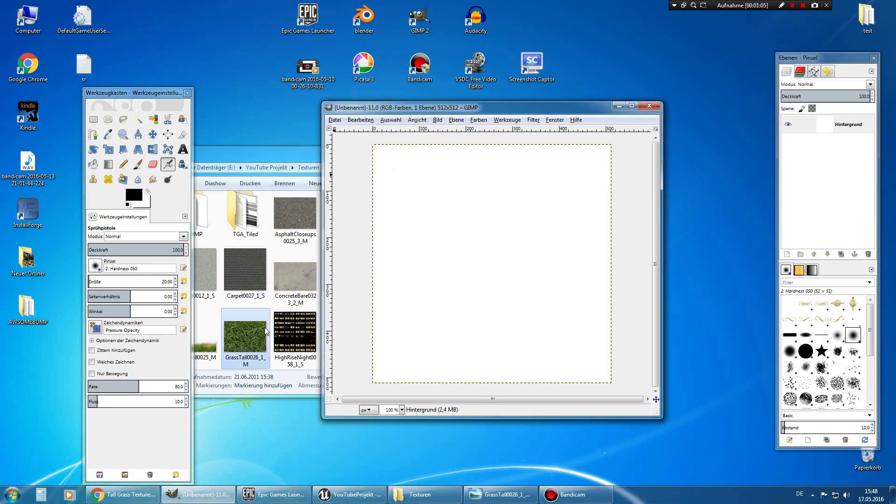
{"action": "left_click_drag", "start_coordinate": [250, 343], "coordinate": [812, 187]}
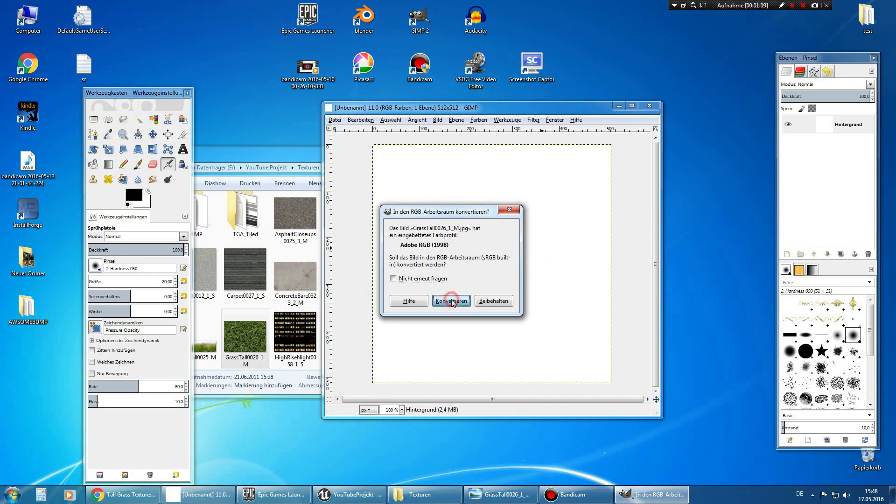
{"action": "left_click", "coordinate": [452, 301]}
{"action": "left_click_drag", "start_coordinate": [842, 143], "coordinate": [857, 122]}
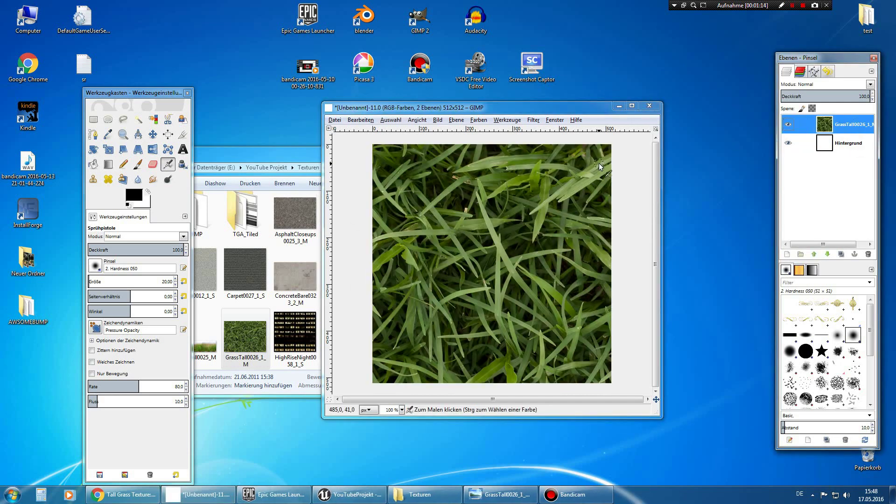
{"action": "left_click", "coordinate": [632, 105]}
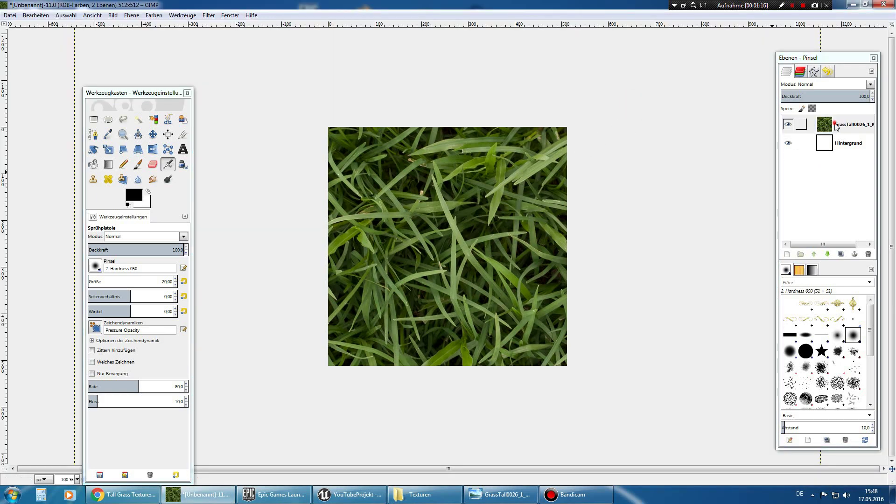
{"action": "mouse_move", "coordinate": [836, 124]}
{"action": "left_mouse_down"}
{"action": "mouse_move", "coordinate": [841, 144]}
{"action": "mouse_move", "coordinate": [847, 124]}
{"action": "left_mouse_up"}
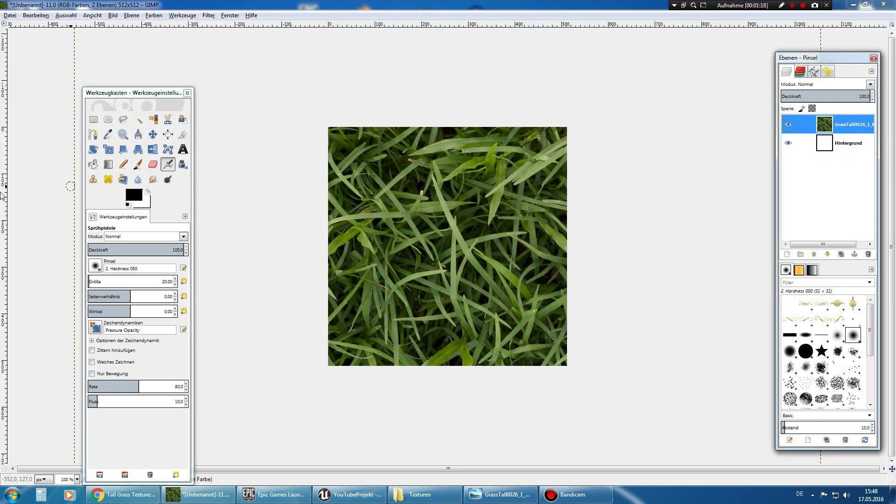
- Reposition the grass photo layer on the canvas with the Move tool
{"action": "left_click", "coordinate": [152, 134]}
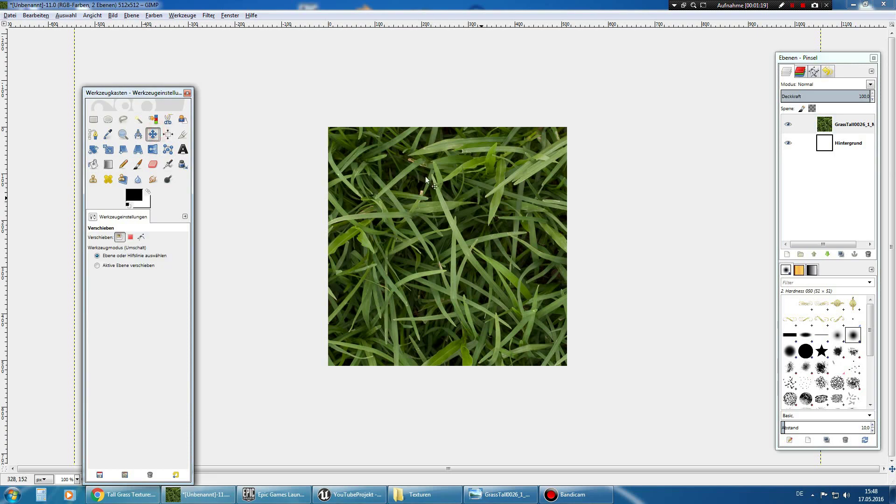
{"action": "mouse_move", "coordinate": [392, 196]}
{"action": "left_mouse_down"}
{"action": "mouse_move", "coordinate": [587, 306]}
{"action": "mouse_move", "coordinate": [355, 270]}
{"action": "mouse_move", "coordinate": [477, 192]}
{"action": "mouse_move", "coordinate": [397, 186]}
{"action": "mouse_move", "coordinate": [680, 368]}
{"action": "mouse_move", "coordinate": [502, 225]}
{"action": "left_mouse_up"}
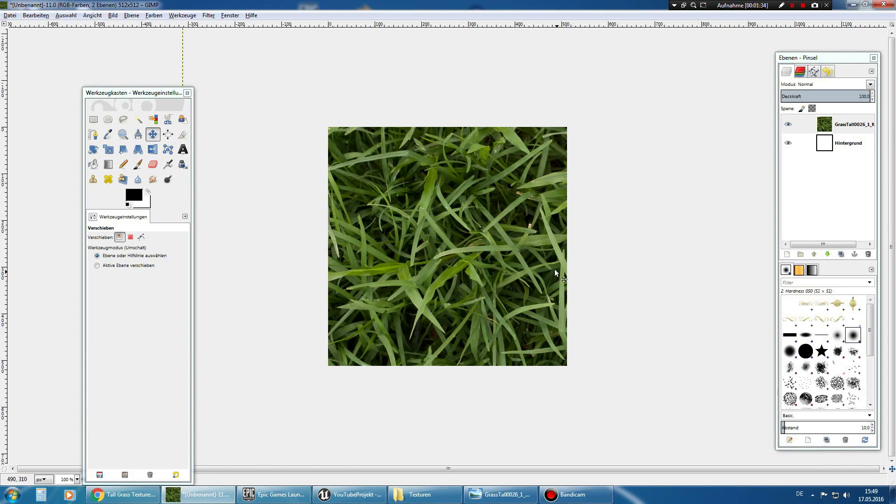
{"action": "mouse_move", "coordinate": [555, 270]}
{"action": "left_mouse_down"}
{"action": "mouse_move", "coordinate": [456, 254]}
{"action": "mouse_move", "coordinate": [460, 267]}
{"action": "left_mouse_up"}
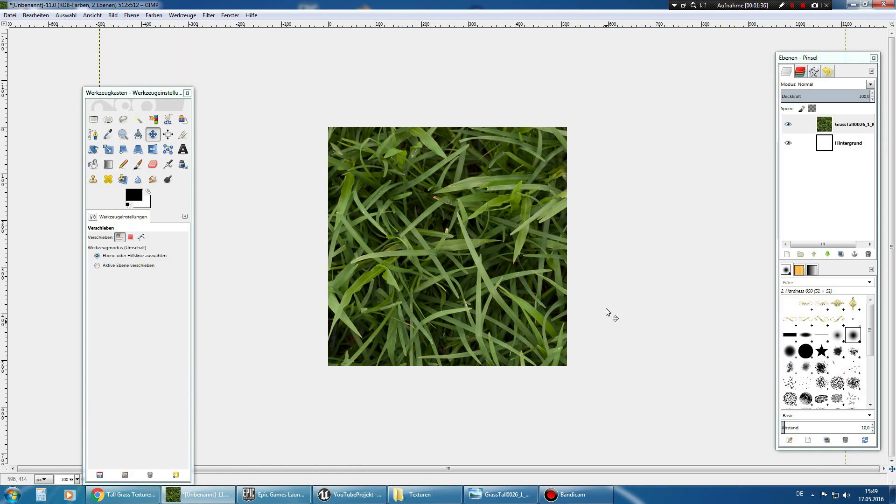
{"action": "mouse_move", "coordinate": [605, 309]}
{"action": "left_mouse_down"}
{"action": "mouse_move", "coordinate": [328, 242]}
{"action": "mouse_move", "coordinate": [482, 242]}
{"action": "mouse_move", "coordinate": [510, 203]}
{"action": "left_mouse_up"}
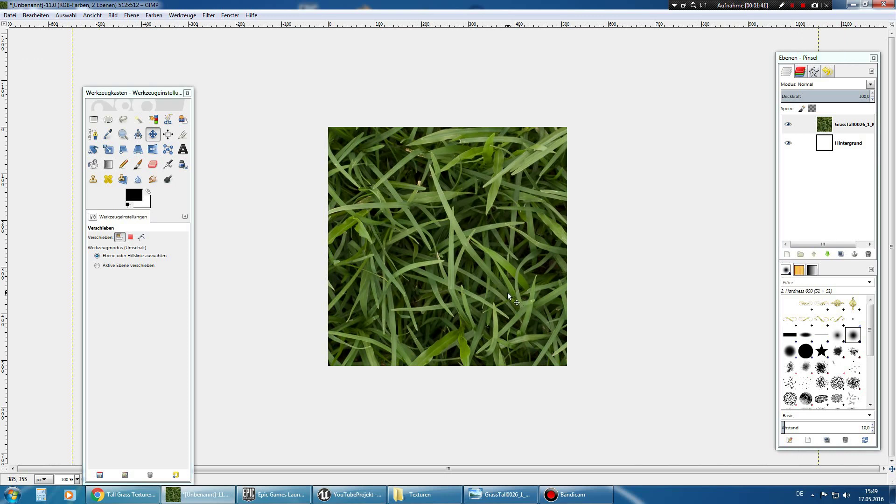
- Zoom in closely on the grass blades and choose Free Select
{"action": "left_click", "coordinate": [122, 134]}
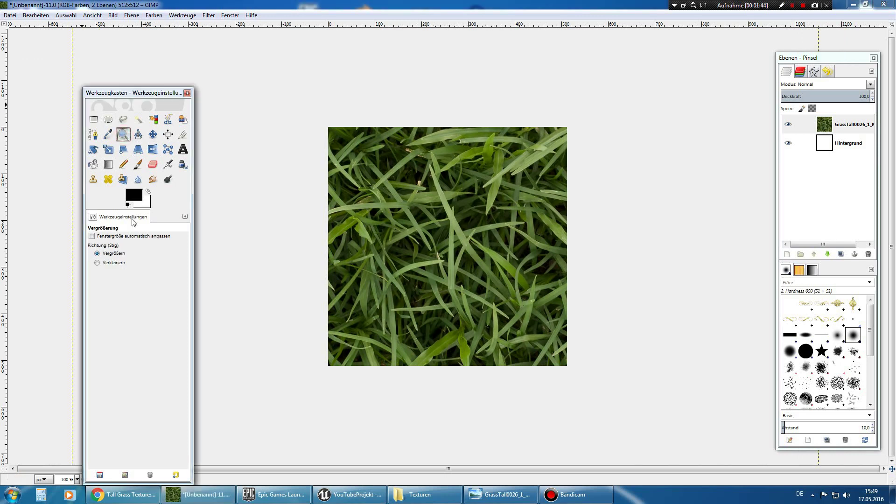
{"action": "left_click", "coordinate": [456, 230]}
{"action": "left_click", "coordinate": [467, 258]}
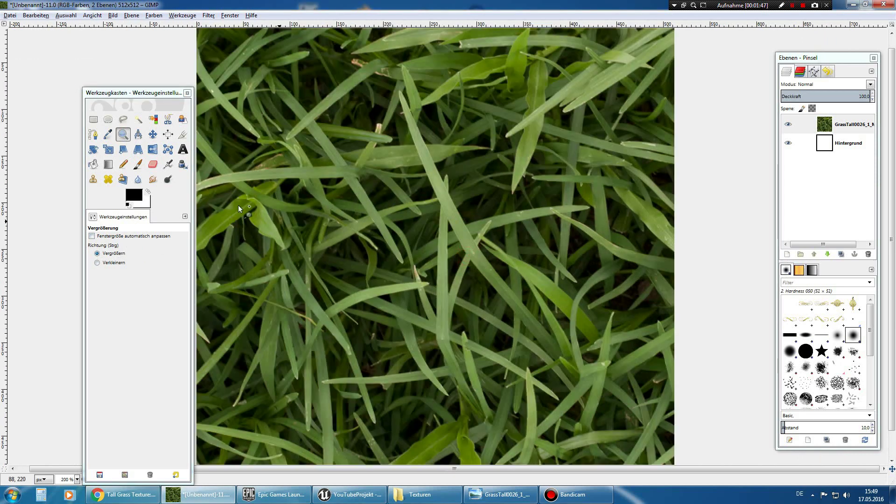
{"action": "left_click", "coordinate": [123, 120]}
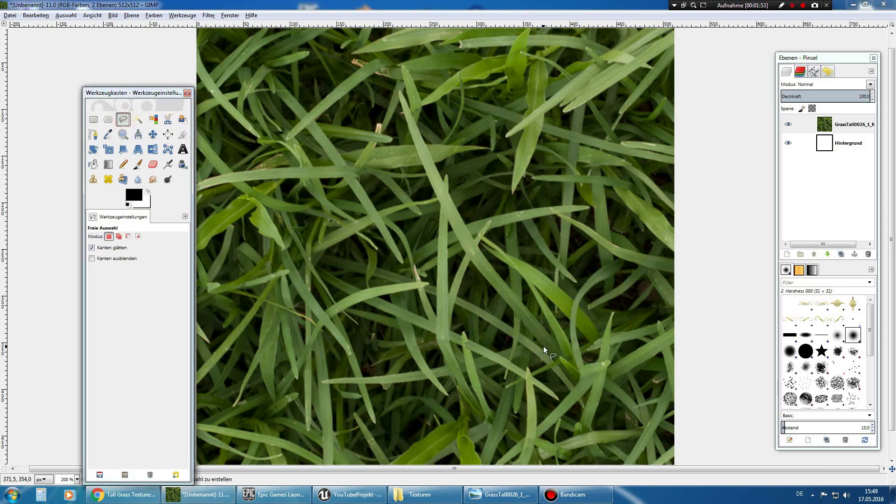
{"action": "left_click", "coordinate": [123, 135]}
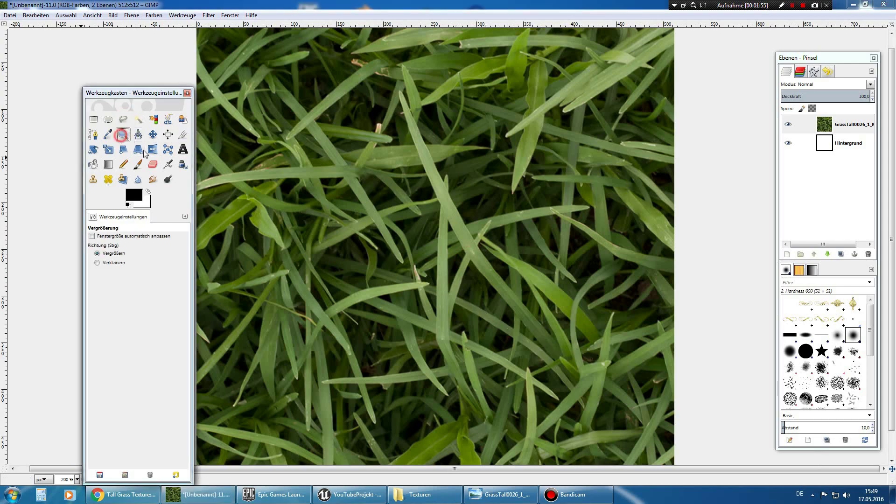
{"action": "left_click", "coordinate": [485, 262]}
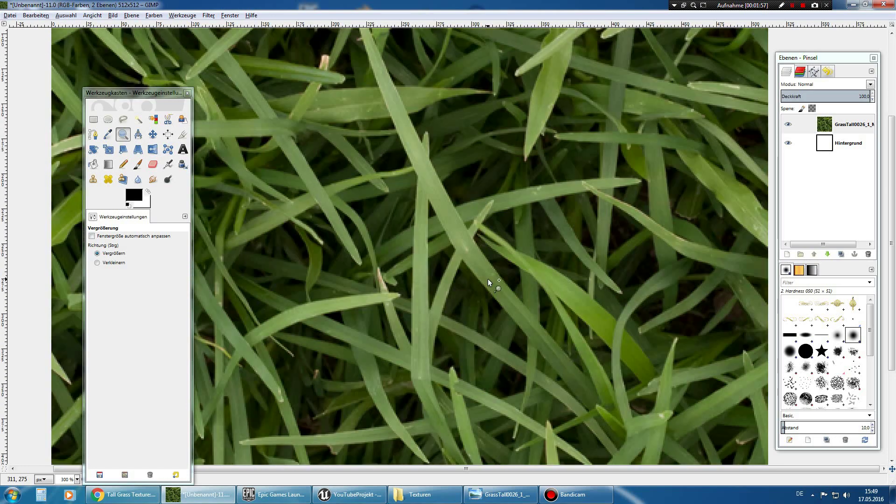
{"action": "left_click_drag", "start_coordinate": [895, 345], "coordinate": [895, 322]}
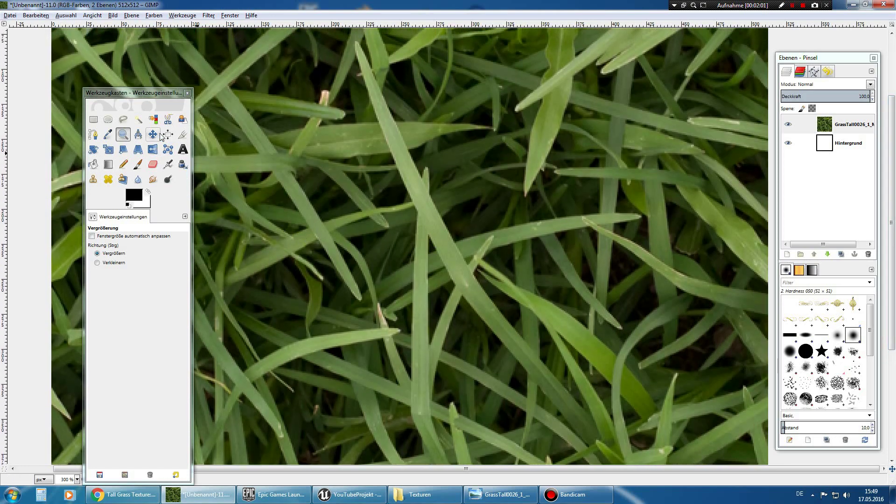
{"action": "left_click", "coordinate": [123, 120]}
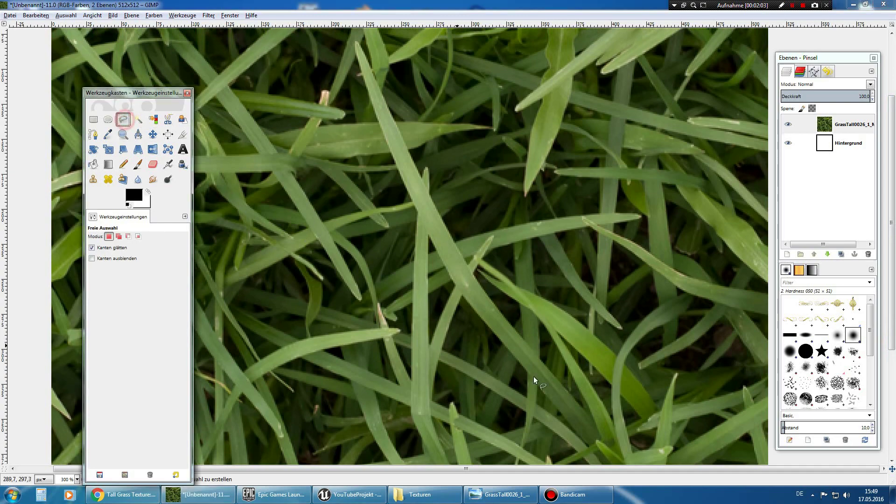
- Outline a long grass blade from its base up to the tip and back down
{"action": "left_click", "coordinate": [569, 423]}
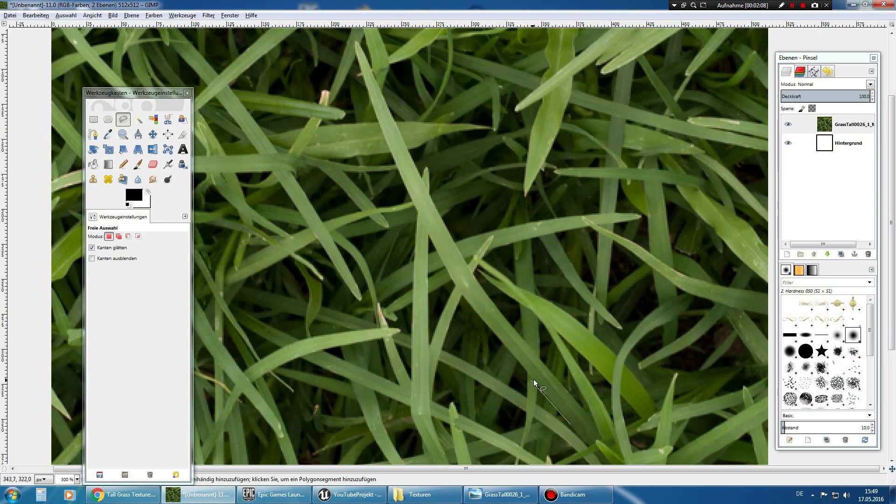
{"action": "left_click", "coordinate": [500, 341]}
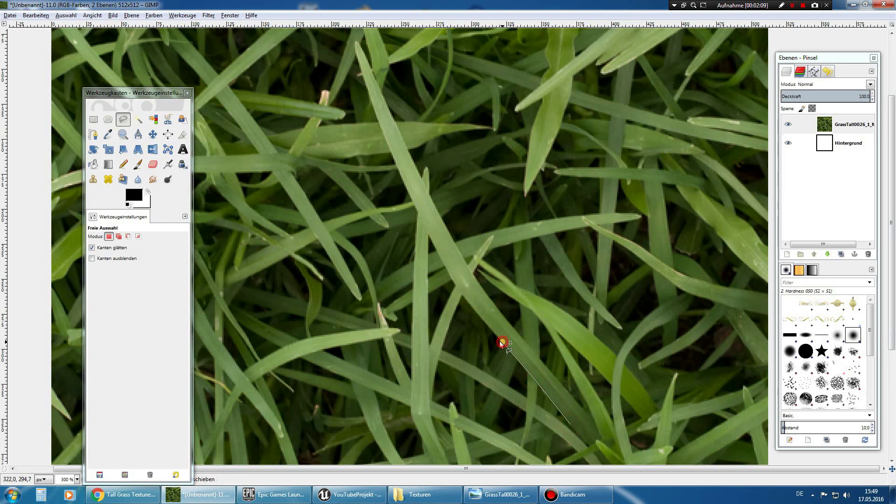
{"action": "left_click", "coordinate": [458, 289]}
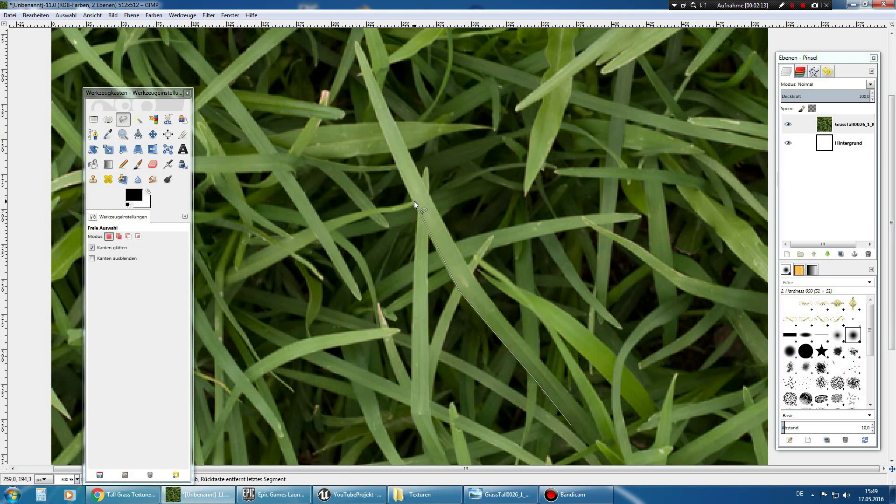
{"action": "left_click", "coordinate": [382, 126]}
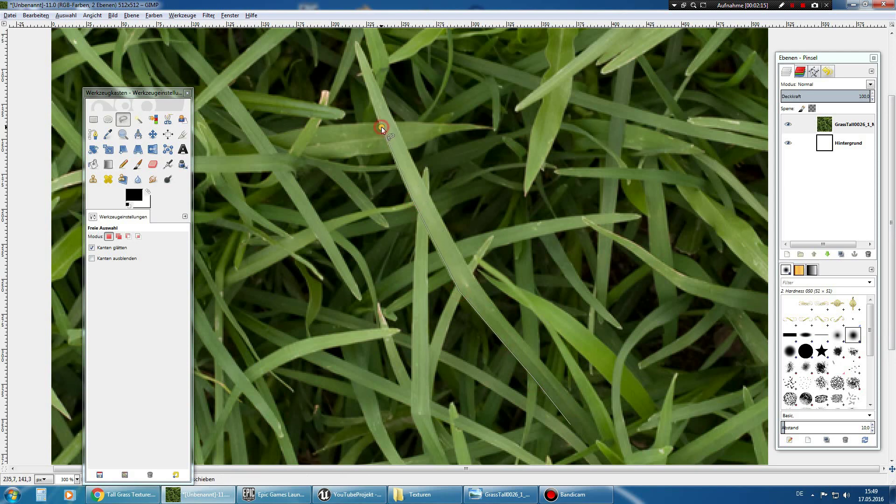
{"action": "left_click", "coordinate": [357, 43]}
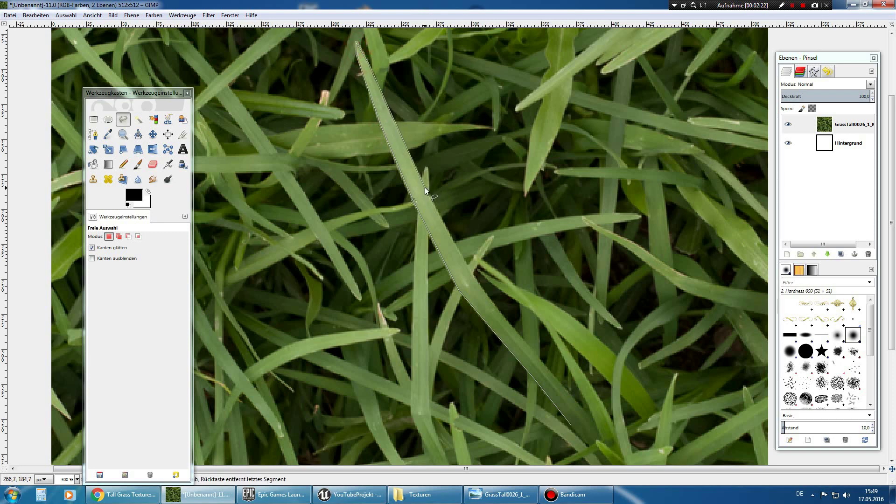
{"action": "left_click", "coordinate": [472, 276]}
{"action": "left_click", "coordinate": [581, 408]}
{"action": "left_click", "coordinate": [425, 187]}
{"action": "left_click", "coordinate": [425, 188]}
- Fix the outline's last segments, close it into a selection and delete the blade
{"action": "key", "text": "BackSpace"}
{"action": "left_click", "coordinate": [368, 64]}
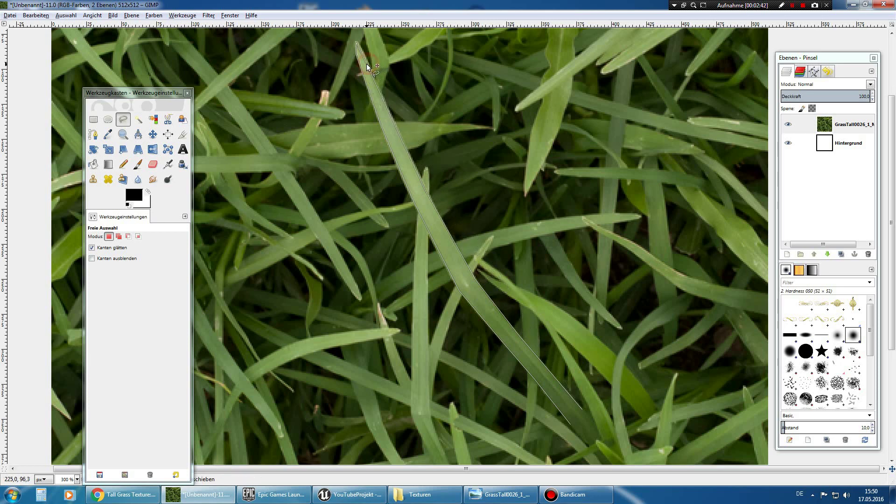
{"action": "key", "text": "BackSpace"}
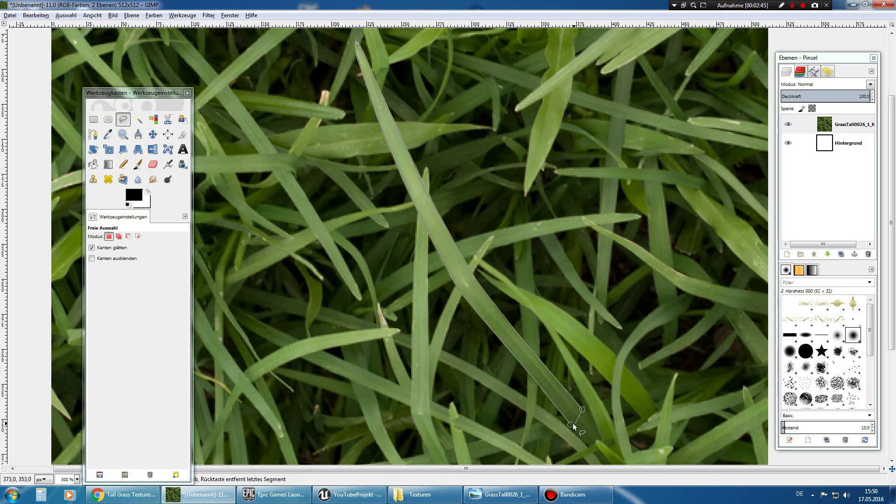
{"action": "left_click", "coordinate": [571, 425]}
{"action": "key", "text": "Return"}
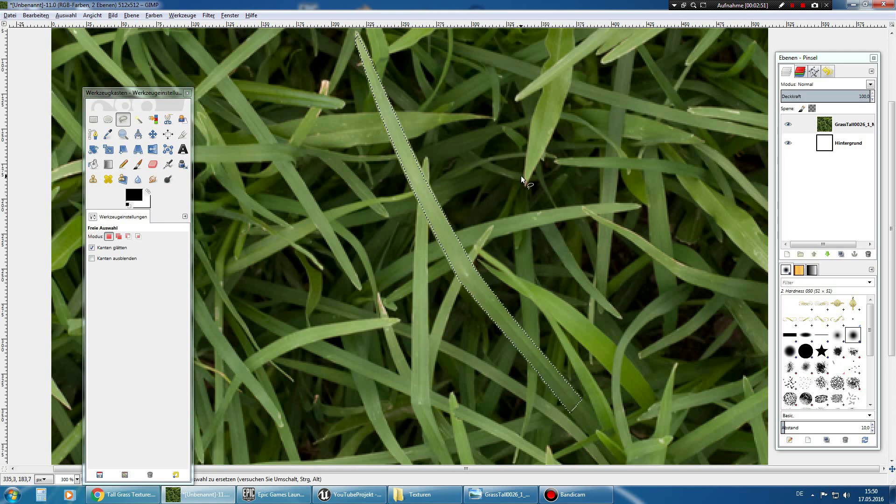
{"action": "key", "text": "Delete"}
- Paste the cut blade back and turn the floating selection into a new layer
{"action": "left_click", "coordinate": [839, 180]}
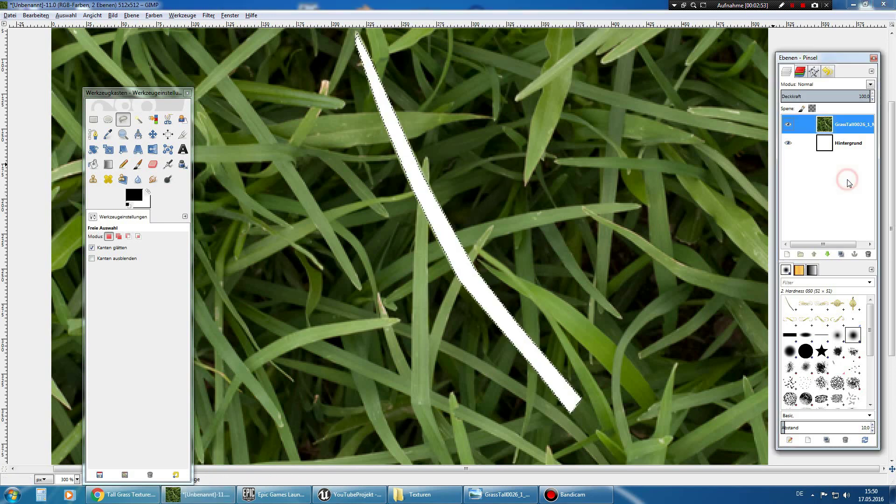
{"action": "key", "text": "ctrl+v"}
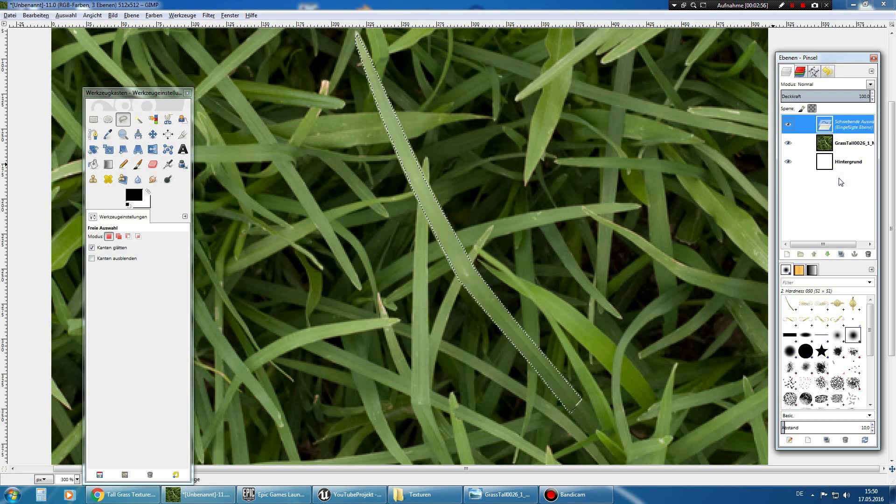
{"action": "right_click", "coordinate": [840, 124]}
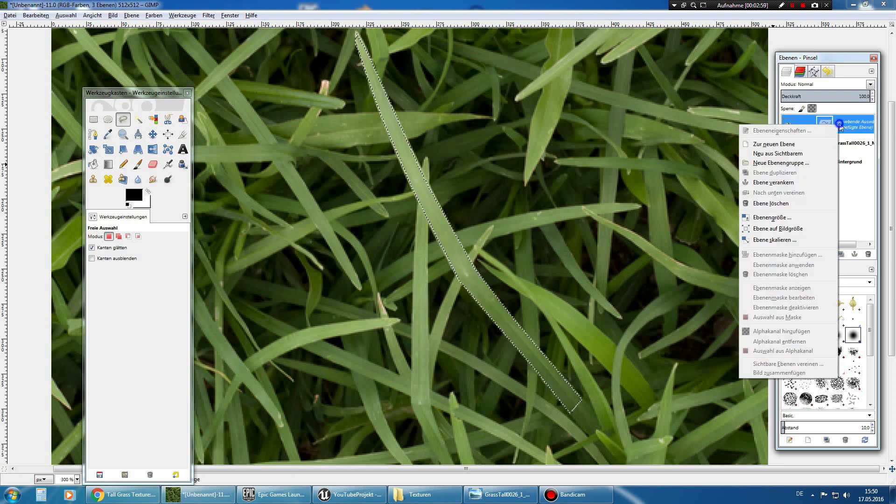
{"action": "left_click", "coordinate": [821, 145]}
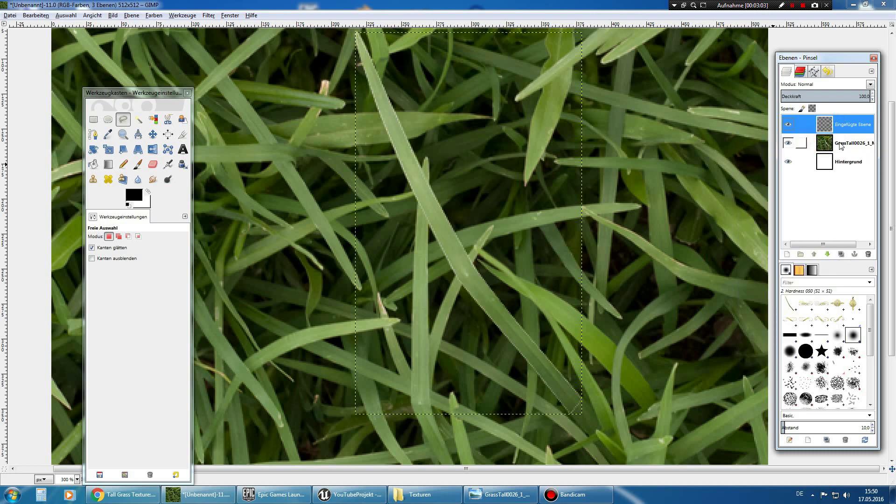
- Move the grass photo layer below the white background and zoom out to 150%
{"action": "left_click_drag", "start_coordinate": [842, 145], "coordinate": [840, 163]}
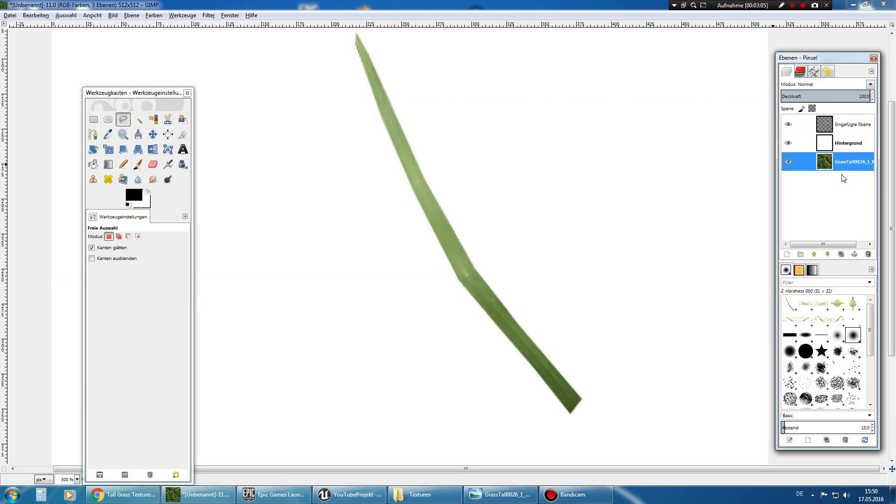
{"action": "scroll", "coordinate": [576, 202], "scroll_direction": "down", "scroll_amount": 3}
{"action": "scroll", "coordinate": [574, 201], "scroll_direction": "up", "scroll_amount": 5}
{"action": "scroll", "coordinate": [574, 202], "scroll_direction": "down", "scroll_amount": 4}
{"action": "scroll", "coordinate": [575, 202], "scroll_direction": "up", "scroll_amount": 2}
{"action": "left_click", "coordinate": [123, 135]}
{"action": "left_click", "coordinate": [106, 264]}
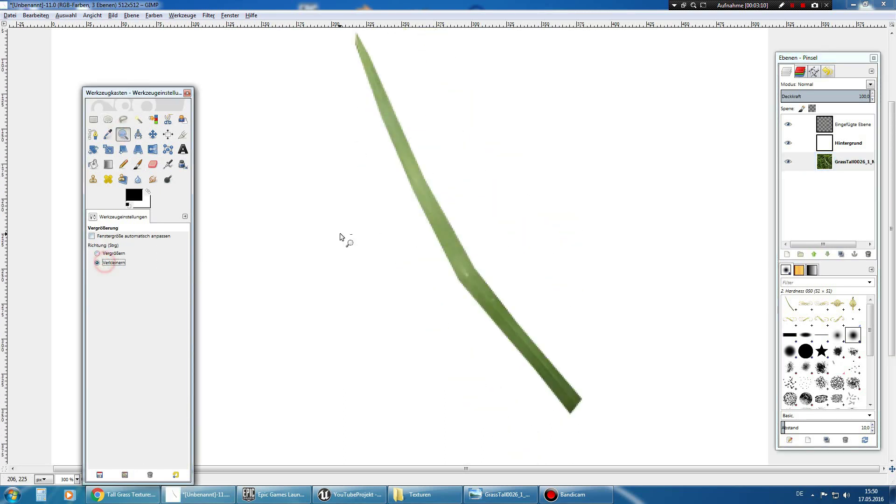
{"action": "left_click", "coordinate": [344, 239]}
- Preview a 24.70° rotation on the white background layer
{"action": "left_click", "coordinate": [832, 144]}
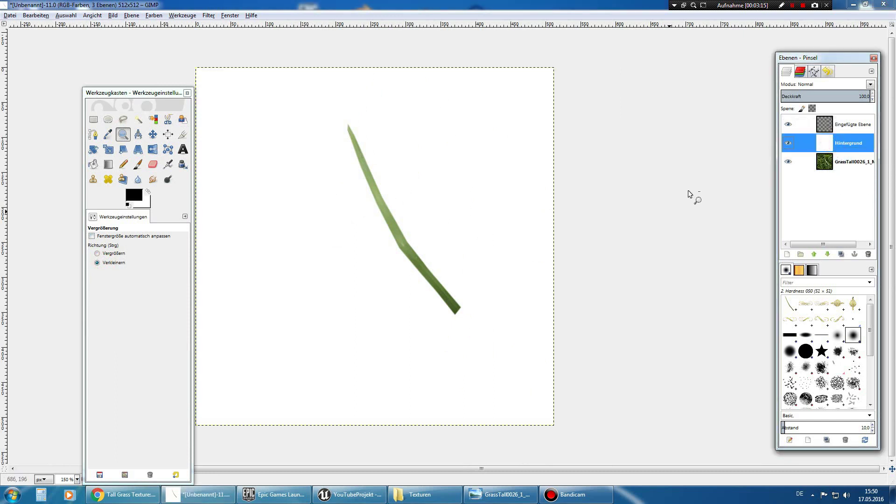
{"action": "left_click", "coordinate": [98, 153]}
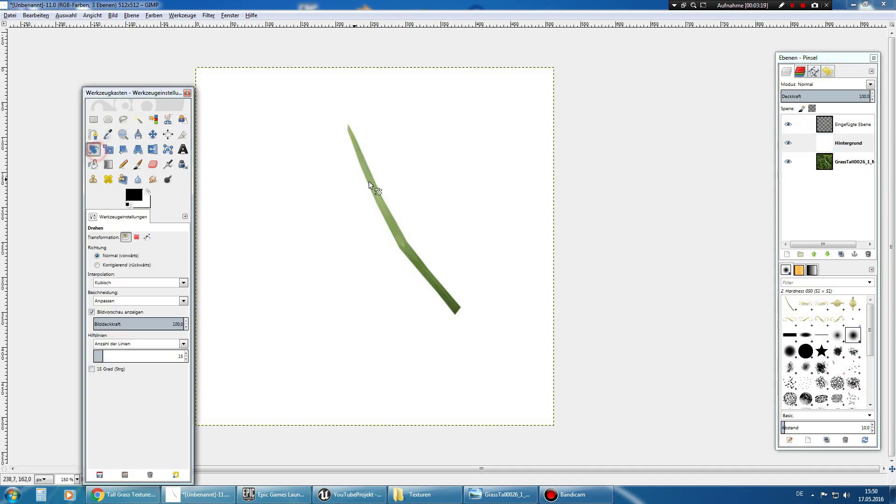
{"action": "left_click_drag", "start_coordinate": [374, 183], "coordinate": [404, 179]}
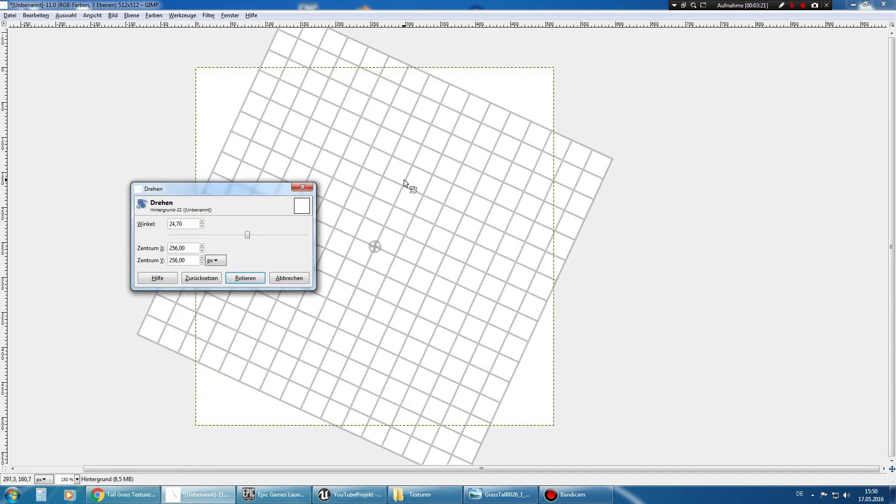
- Cancel the background rotation and rotate the pasted blade upright
{"action": "left_click", "coordinate": [296, 277]}
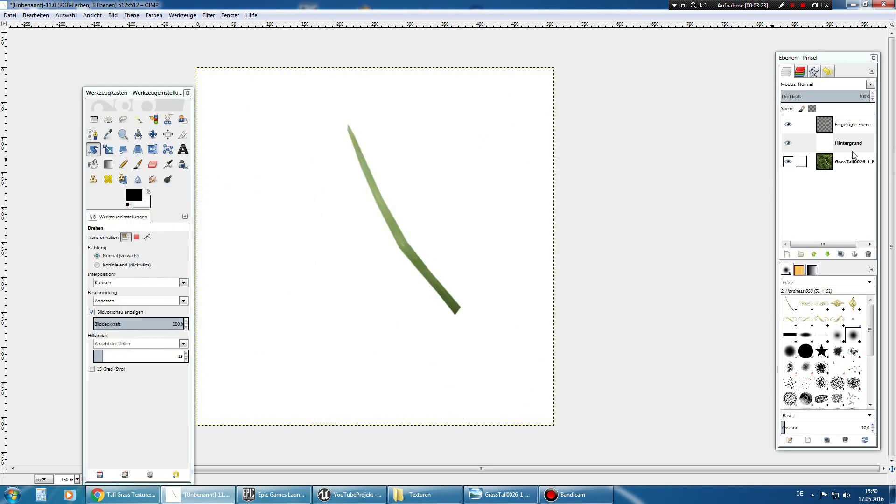
{"action": "left_click", "coordinate": [840, 124]}
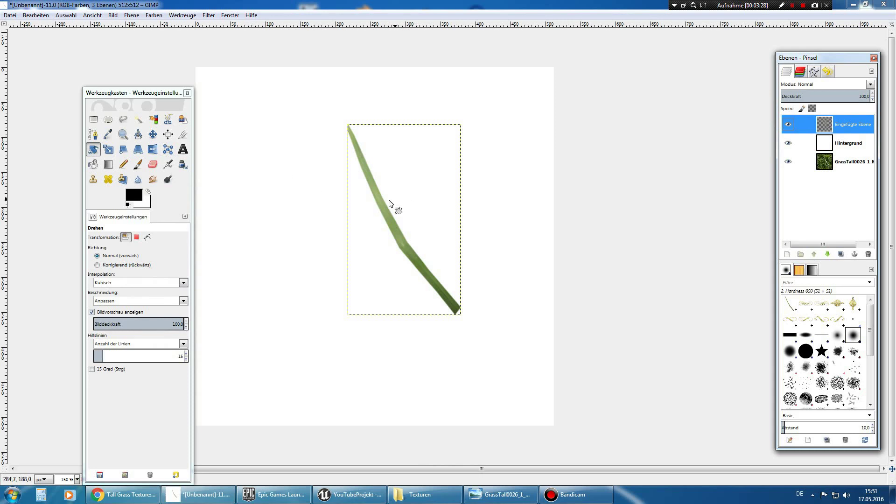
{"action": "mouse_move", "coordinate": [390, 204]}
{"action": "left_mouse_down"}
{"action": "mouse_move", "coordinate": [407, 142]}
{"action": "mouse_move", "coordinate": [390, 139]}
{"action": "left_mouse_up"}
{"action": "left_click", "coordinate": [245, 278]}
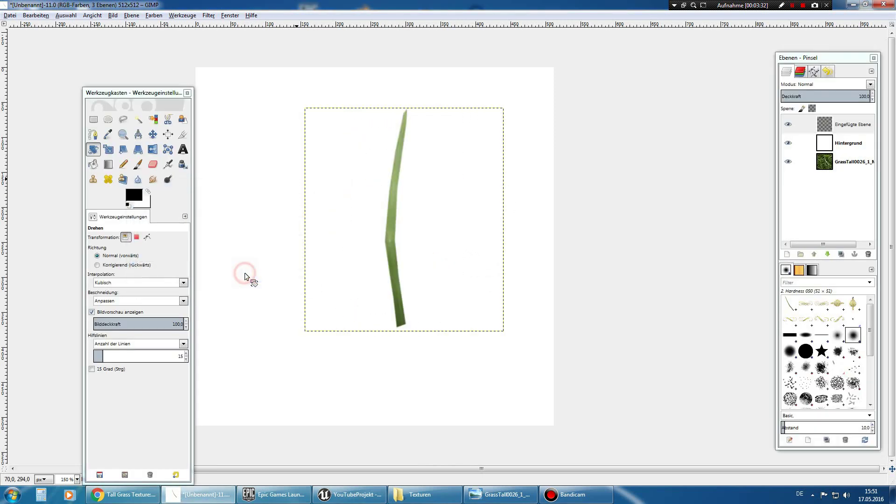
- Move the upright blade toward the left side of the canvas
{"action": "left_click_drag", "start_coordinate": [132, 90], "coordinate": [92, 93]}
{"action": "left_click", "coordinate": [112, 117]}
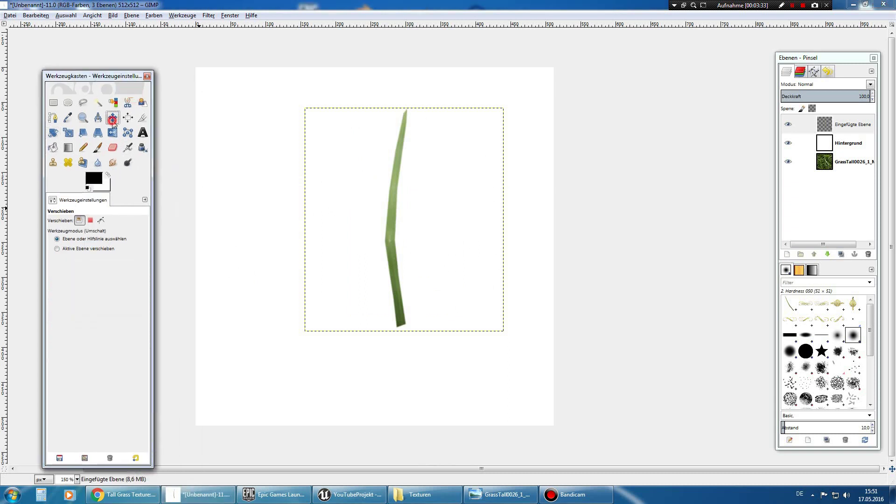
{"action": "mouse_move", "coordinate": [392, 245]}
{"action": "left_mouse_down"}
{"action": "mouse_move", "coordinate": [222, 346]}
{"action": "mouse_move", "coordinate": [226, 362]}
{"action": "mouse_move", "coordinate": [239, 323]}
{"action": "mouse_move", "coordinate": [234, 329]}
{"action": "left_mouse_up"}
{"action": "left_click", "coordinate": [855, 143]}
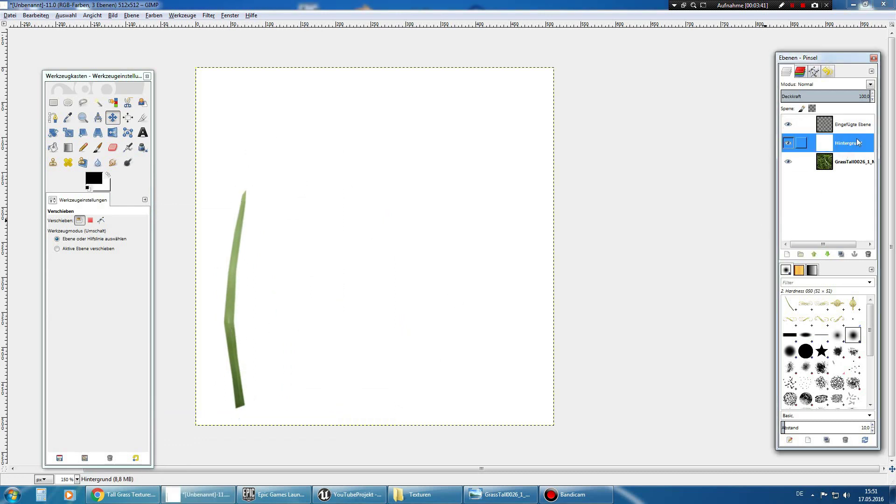
- Fill the whole background layer with black using Bucket Fill
{"action": "left_click", "coordinate": [53, 147]}
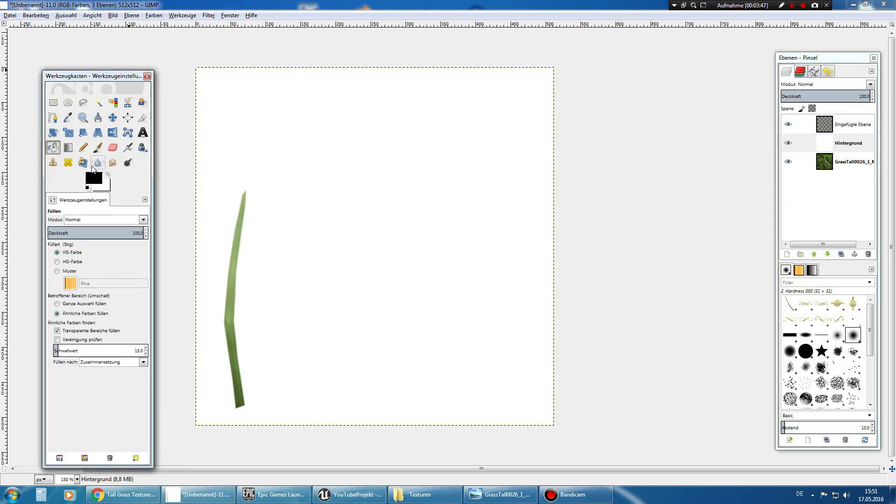
{"action": "left_click", "coordinate": [107, 176]}
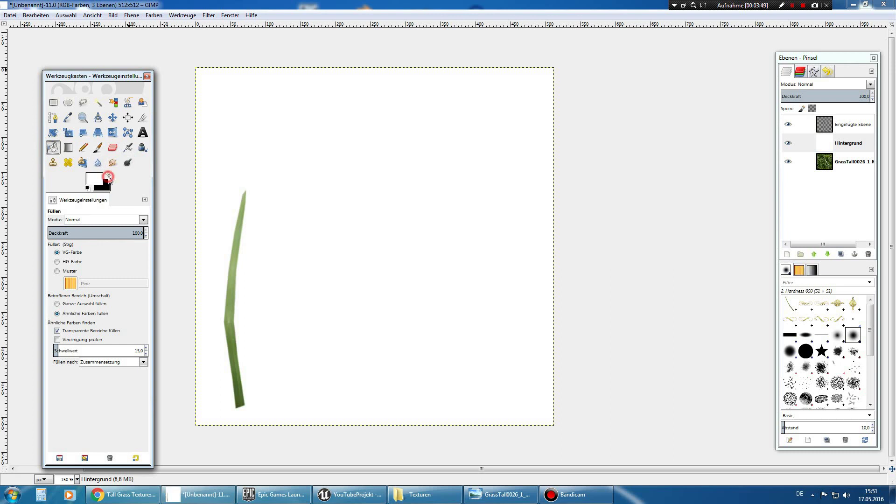
{"action": "left_click", "coordinate": [108, 175]}
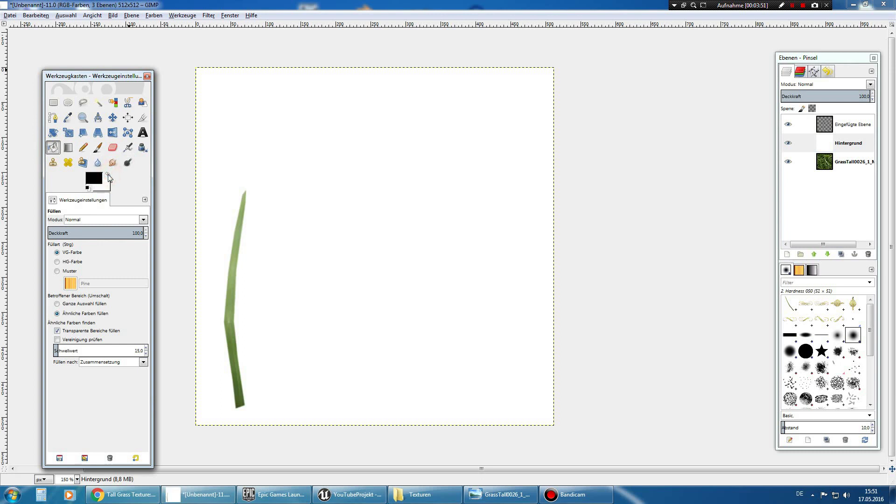
{"action": "left_click", "coordinate": [76, 304]}
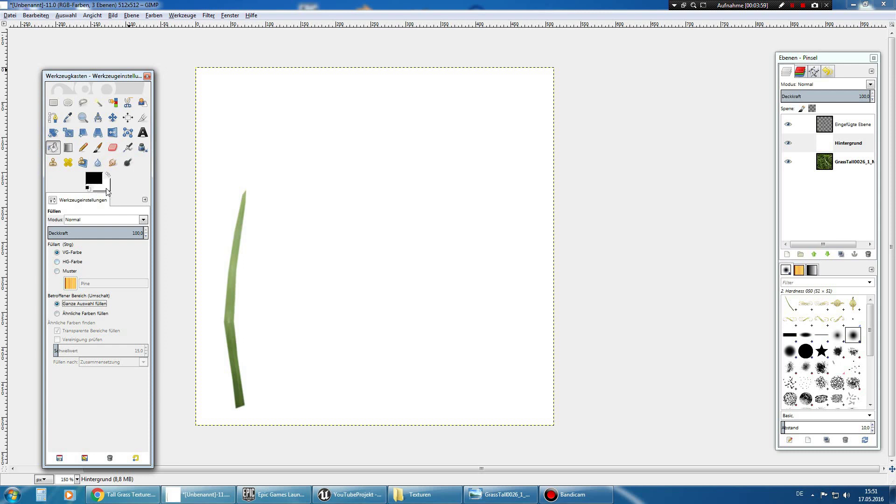
{"action": "left_click", "coordinate": [494, 237]}
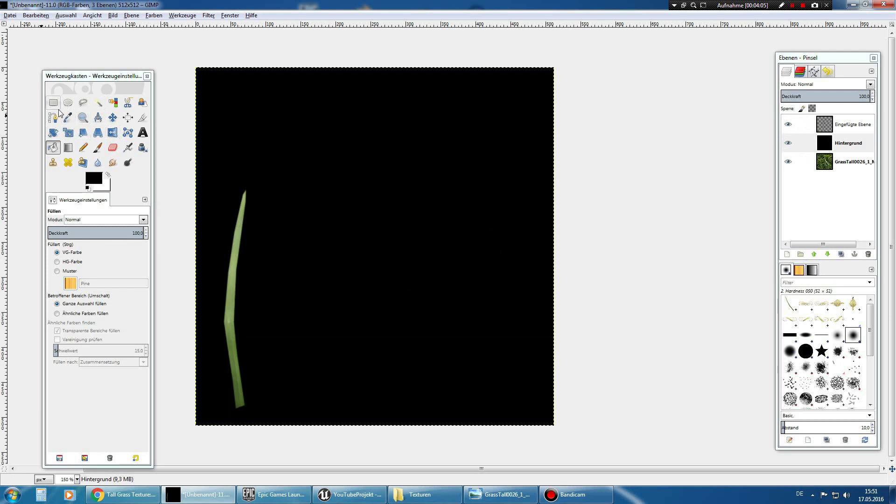
- Nudge the blade slightly right and move the grass photo layer to the top
{"action": "left_click", "coordinate": [849, 124]}
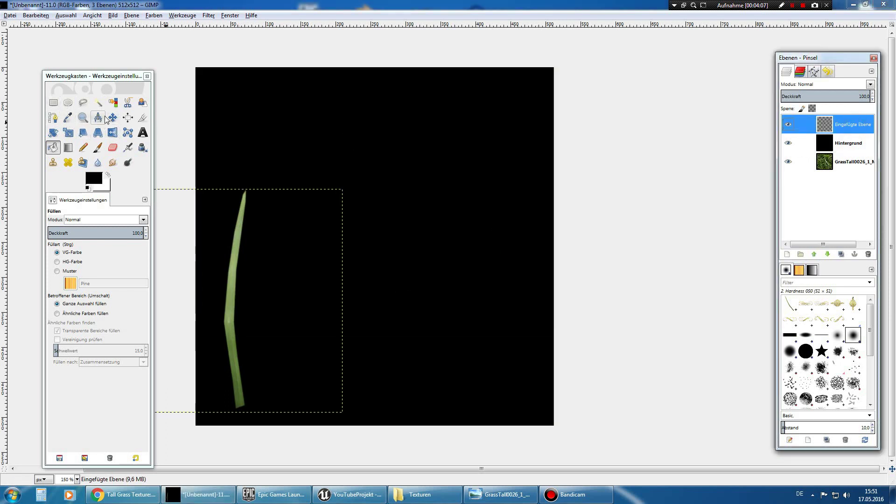
{"action": "left_click", "coordinate": [113, 117]}
{"action": "mouse_move", "coordinate": [233, 320]}
{"action": "left_mouse_down"}
{"action": "mouse_move", "coordinate": [239, 343]}
{"action": "mouse_move", "coordinate": [256, 328]}
{"action": "left_mouse_up"}
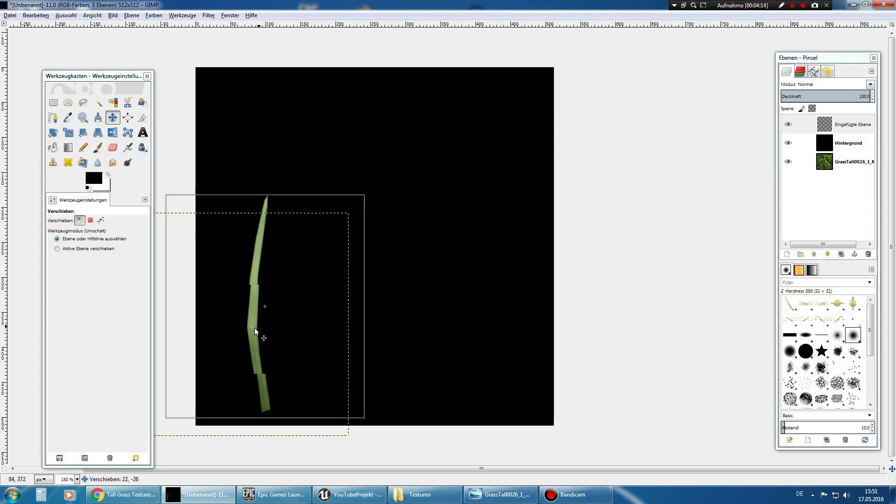
{"action": "left_click_drag", "start_coordinate": [256, 327], "coordinate": [268, 326]}
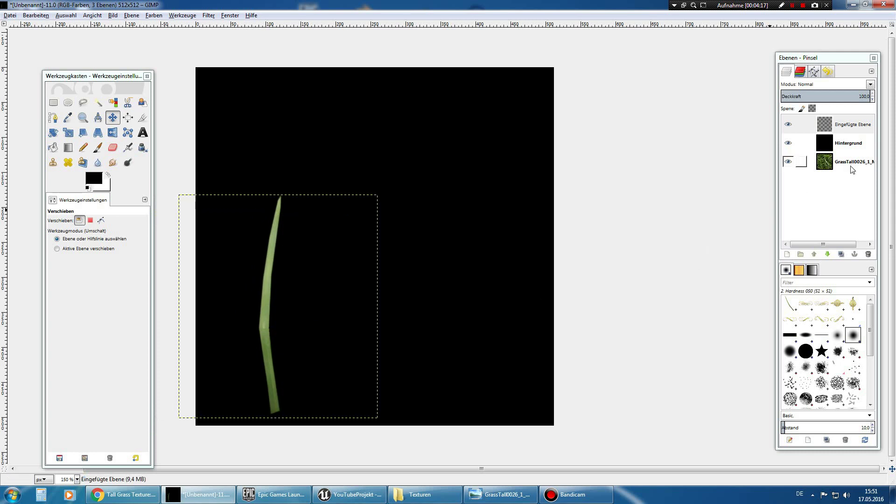
{"action": "left_click_drag", "start_coordinate": [853, 169], "coordinate": [850, 122]}
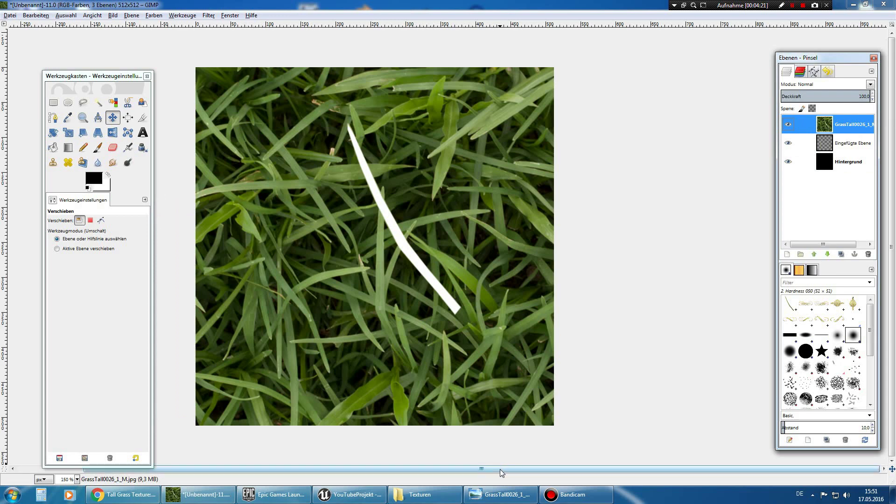
- Shift the grass photo to expose another blade
{"action": "left_click_drag", "start_coordinate": [499, 469], "coordinate": [461, 471]}
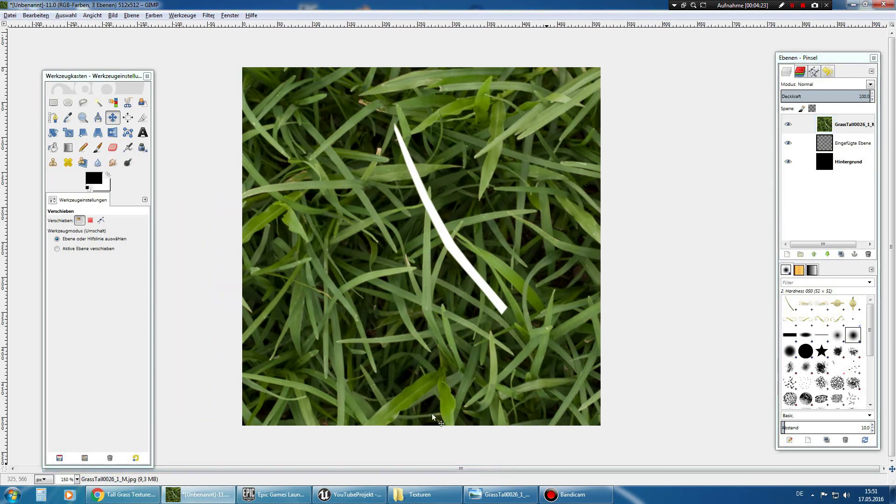
{"action": "mouse_move", "coordinate": [289, 171]}
{"action": "left_mouse_down"}
{"action": "mouse_move", "coordinate": [340, 191]}
{"action": "mouse_move", "coordinate": [410, 196]}
{"action": "mouse_move", "coordinate": [320, 201]}
{"action": "left_mouse_up"}
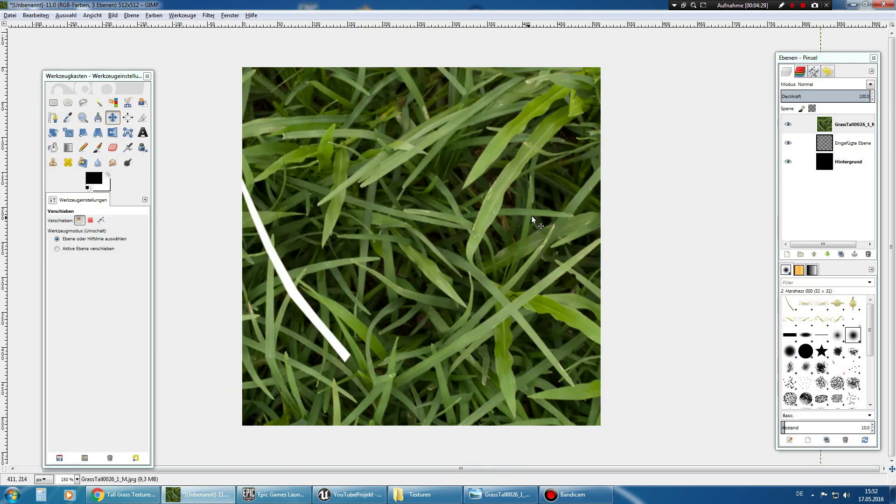
{"action": "left_click_drag", "start_coordinate": [532, 219], "coordinate": [408, 275]}
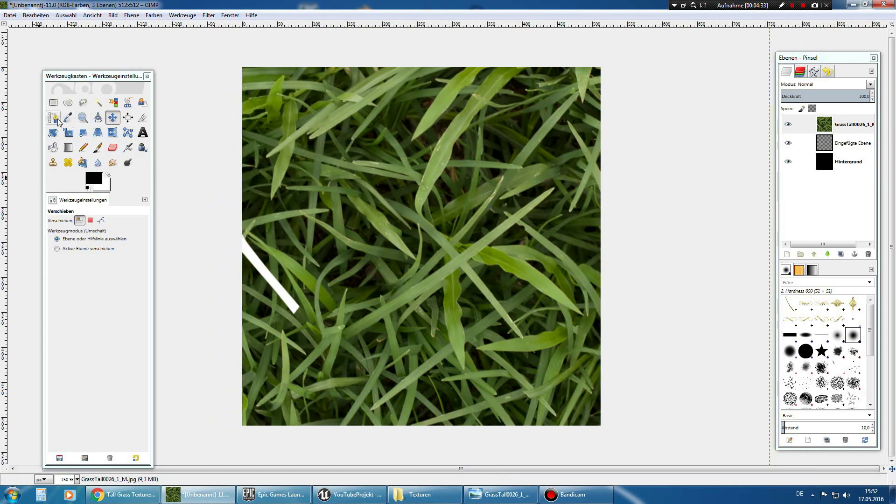
- Zoom the grass photo to 200% and switch to Free Select
{"action": "left_click", "coordinate": [82, 103]}
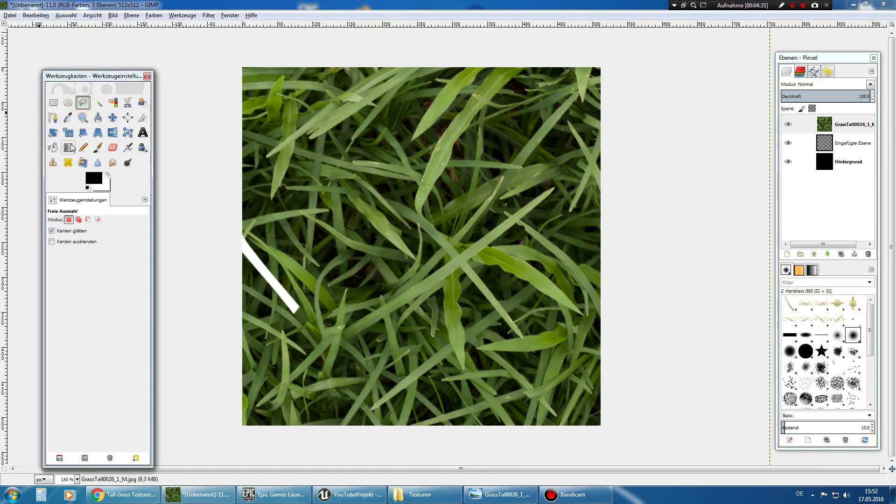
{"action": "left_click", "coordinate": [82, 118]}
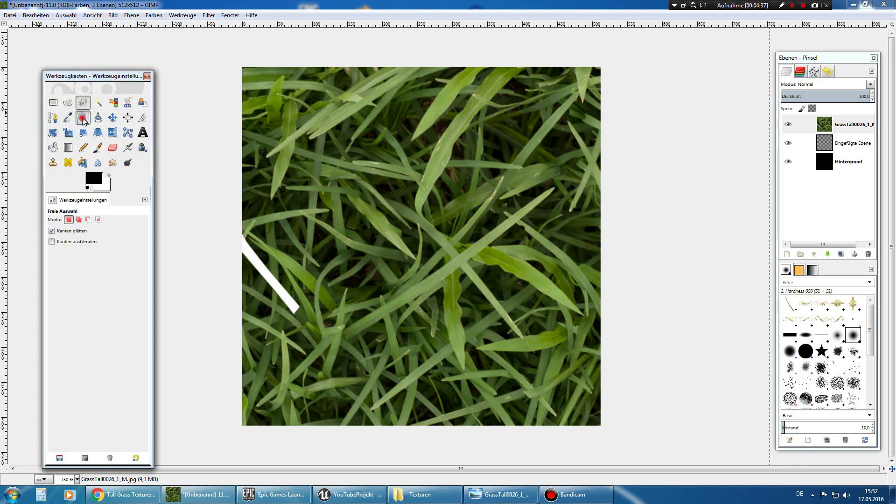
{"action": "left_click", "coordinate": [67, 236]}
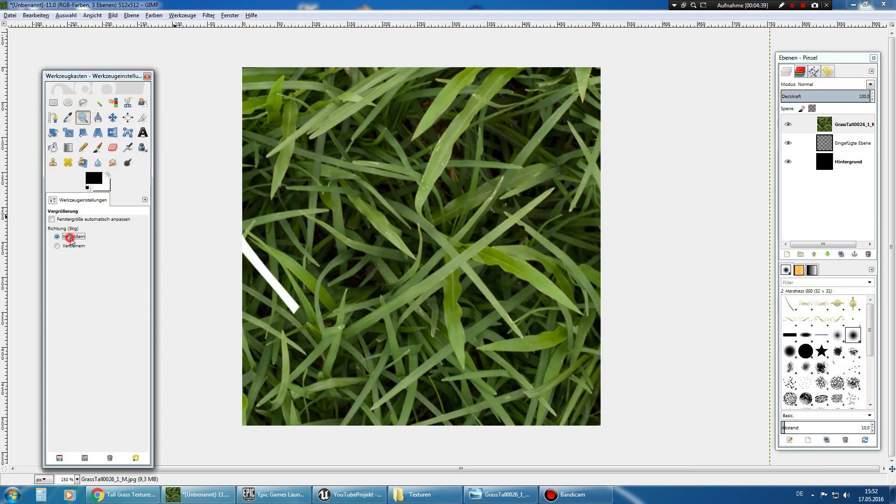
{"action": "left_click", "coordinate": [437, 269]}
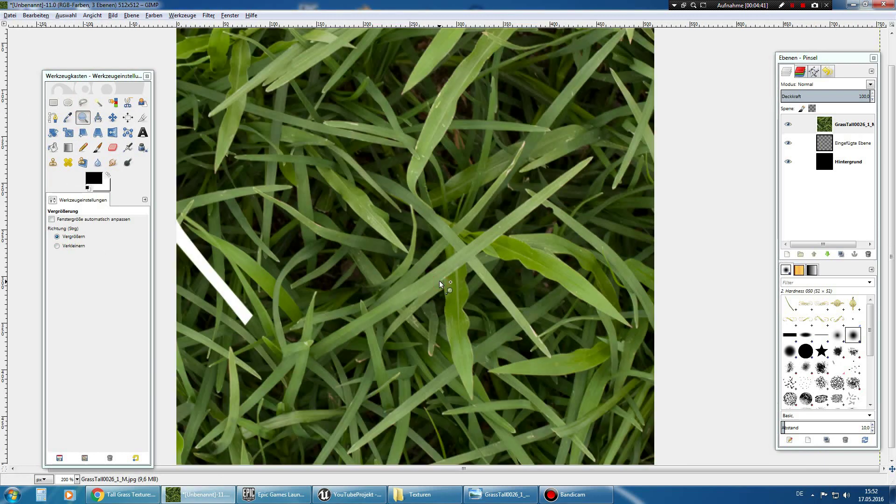
{"action": "left_click", "coordinate": [83, 102]}
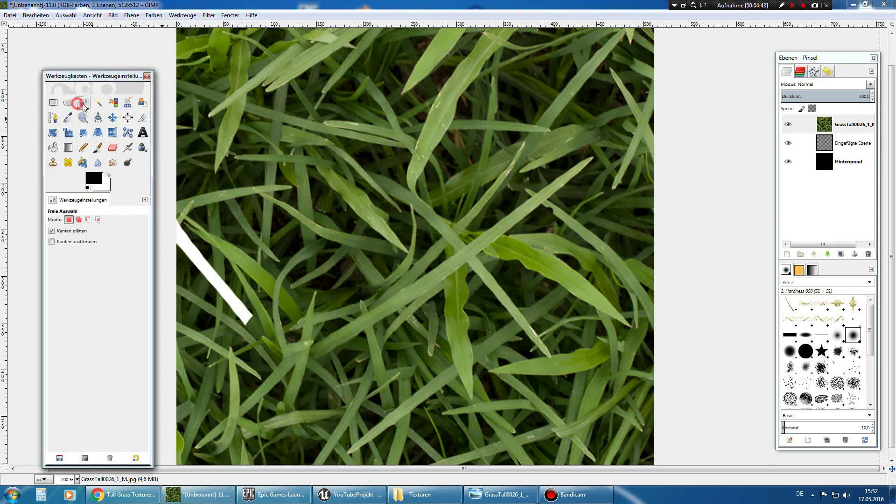
- Outline the long diagonal blade from its base up to the tip
{"action": "left_click", "coordinate": [319, 341]}
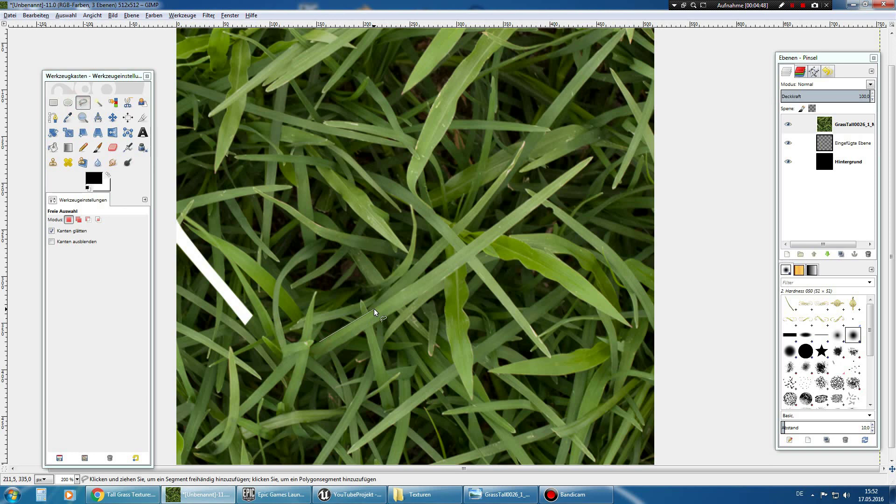
{"action": "left_click", "coordinate": [408, 286]}
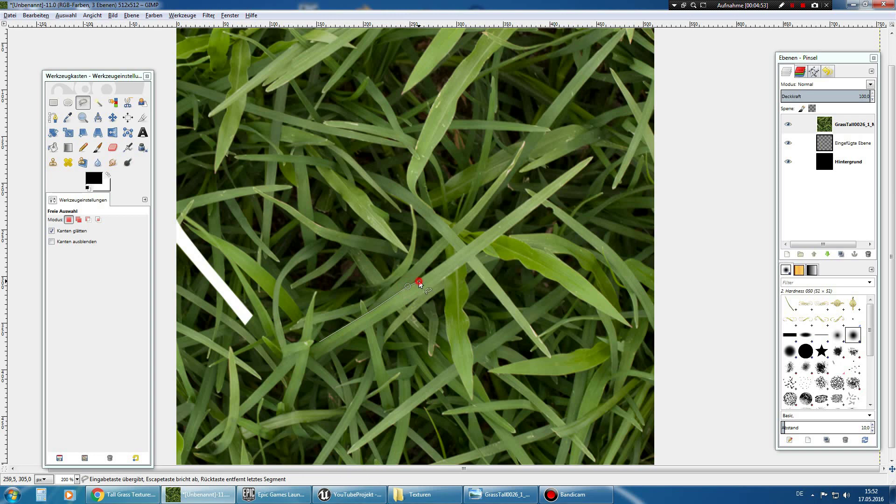
{"action": "left_click", "coordinate": [481, 236]}
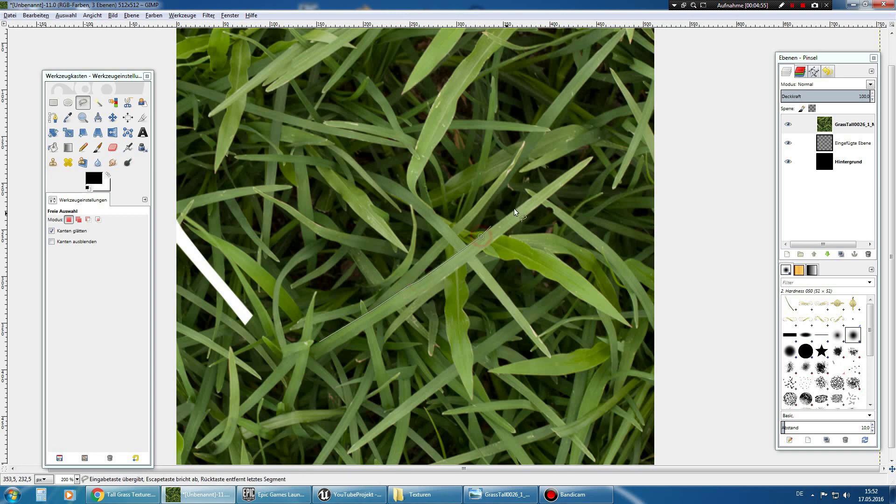
{"action": "left_click", "coordinate": [547, 187]}
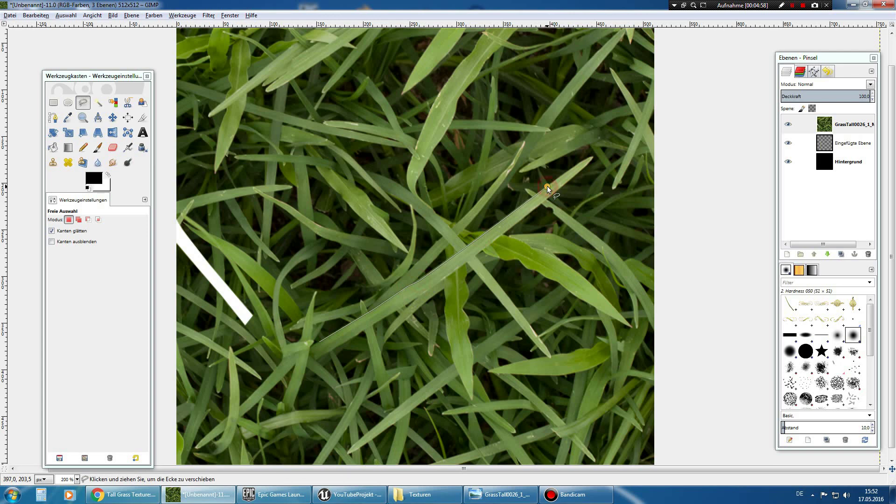
{"action": "left_click", "coordinate": [582, 162]}
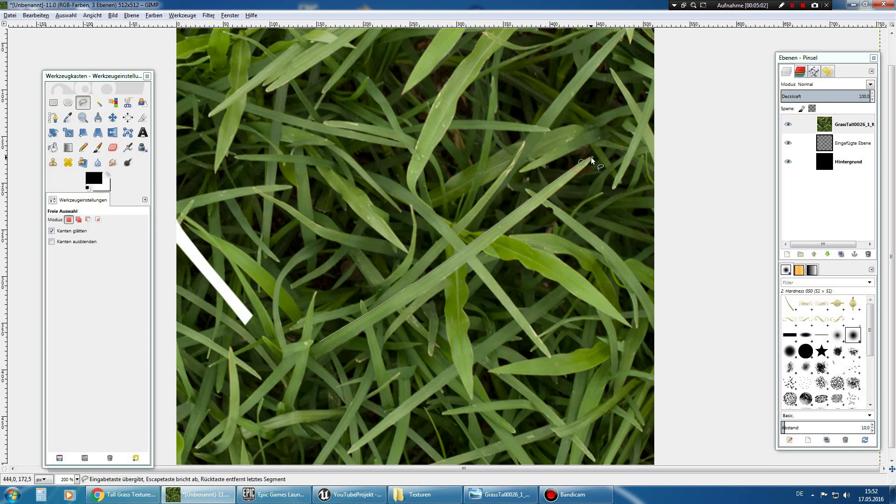
{"action": "left_click", "coordinate": [591, 158]}
- Trace back along the blade's lower edge and close the selection
{"action": "left_click", "coordinate": [481, 236]}
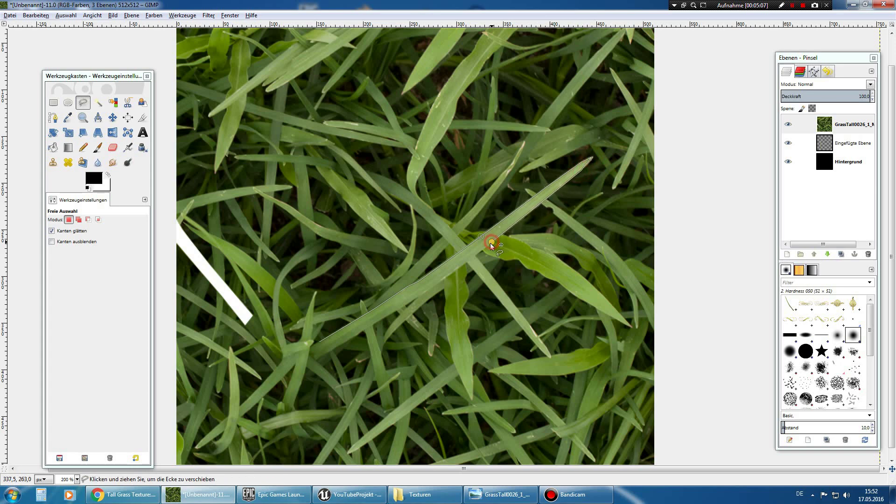
{"action": "left_click", "coordinate": [419, 281]}
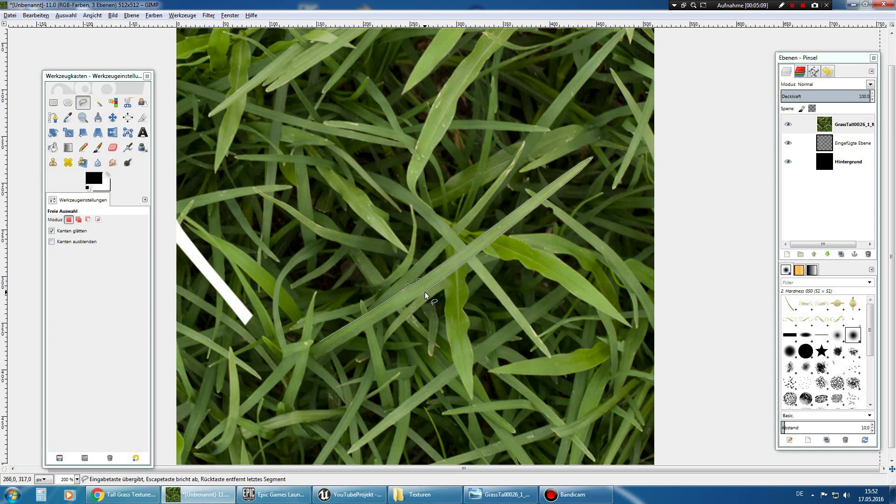
{"action": "left_click", "coordinate": [425, 292]}
{"action": "left_click", "coordinate": [413, 299]}
{"action": "left_click", "coordinate": [326, 352]}
{"action": "left_click", "coordinate": [320, 341]}
{"action": "left_click", "coordinate": [319, 344]}
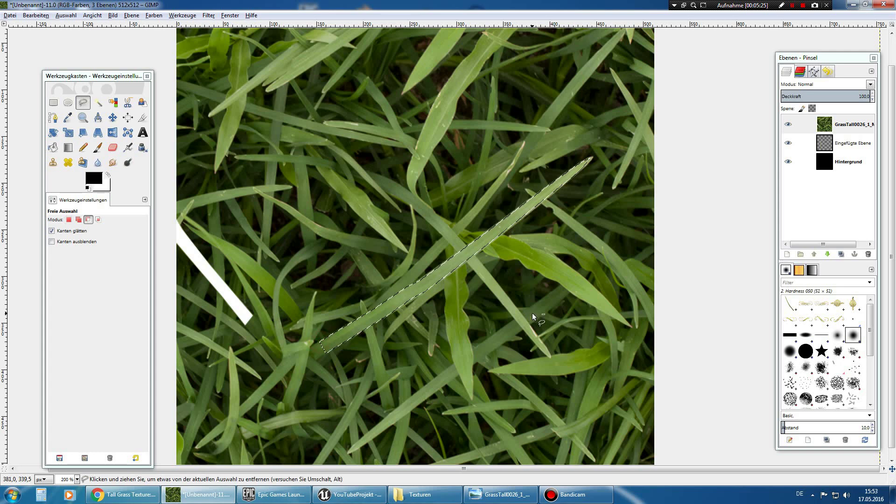
- Cut the blade and paste it back as a floating selection
{"action": "key", "text": "ctrl+x"}
{"action": "left_click", "coordinate": [806, 200]}
{"action": "key", "text": "ctrl+v"}
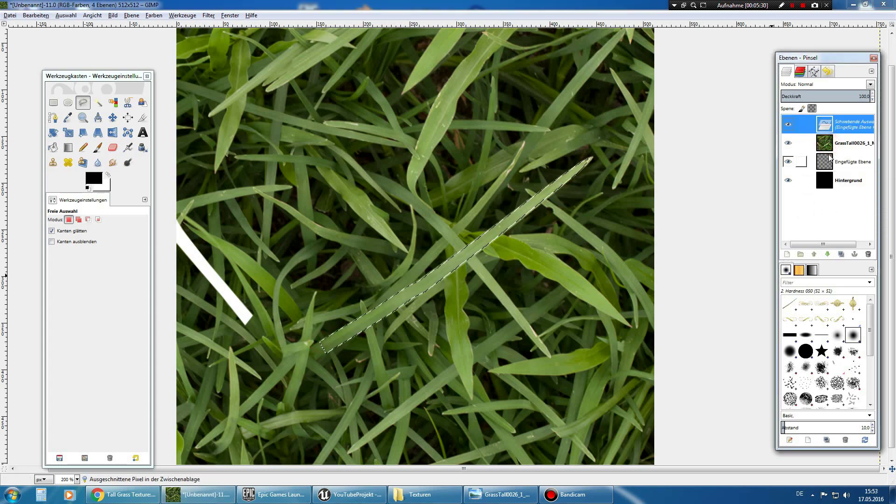
- Turn the floating blade into a new layer and move the photo layer to the bottom
{"action": "mouse_move", "coordinate": [836, 143]}
{"action": "left_mouse_down"}
{"action": "mouse_move", "coordinate": [837, 182]}
{"action": "mouse_move", "coordinate": [826, 192]}
{"action": "left_mouse_up"}
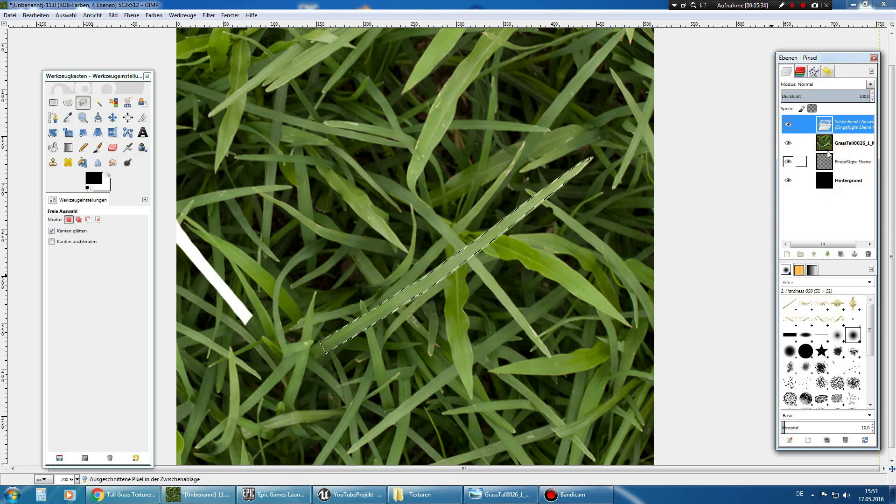
{"action": "right_click", "coordinate": [840, 117]}
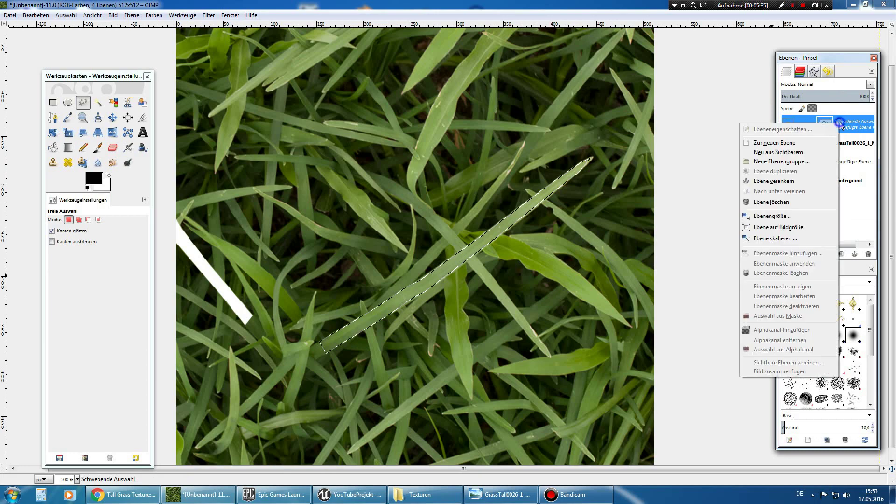
{"action": "left_click", "coordinate": [826, 143]}
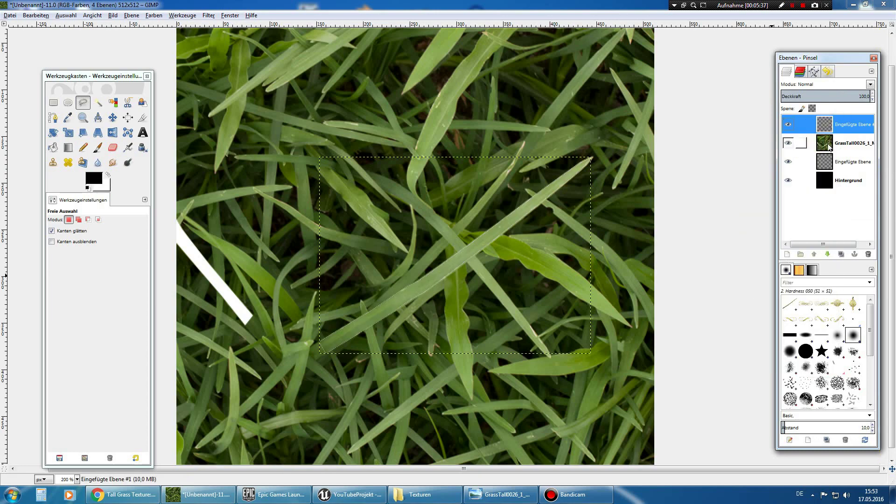
{"action": "left_click_drag", "start_coordinate": [829, 147], "coordinate": [840, 206]}
- Rotate the second blade about -64° upright beside the first, and return the photo on top
{"action": "left_click", "coordinate": [835, 125]}
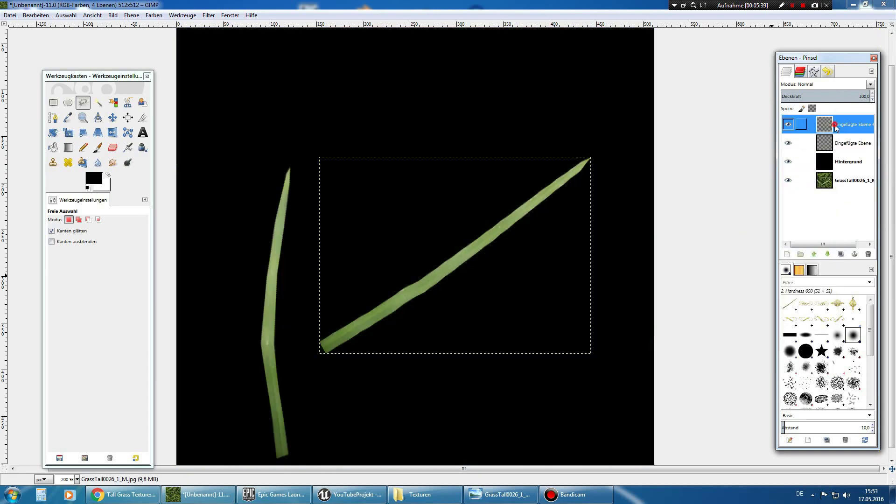
{"action": "left_click", "coordinate": [53, 133]}
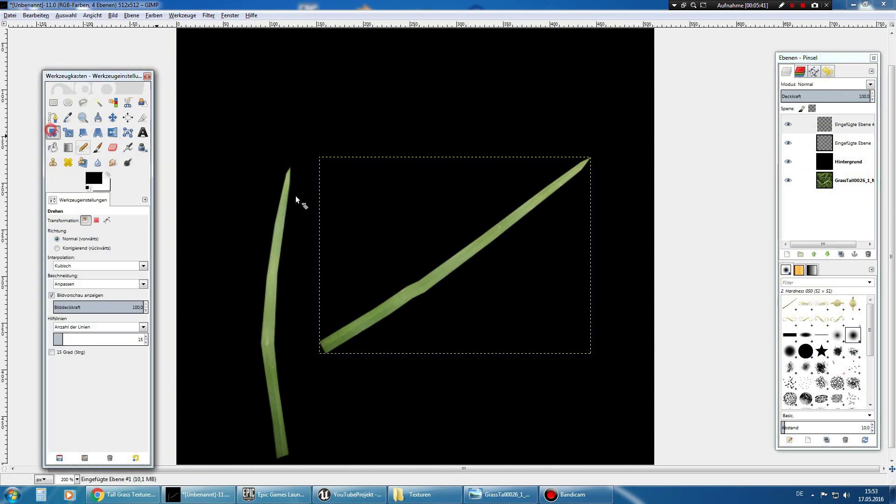
{"action": "left_click_drag", "start_coordinate": [356, 325], "coordinate": [472, 343]}
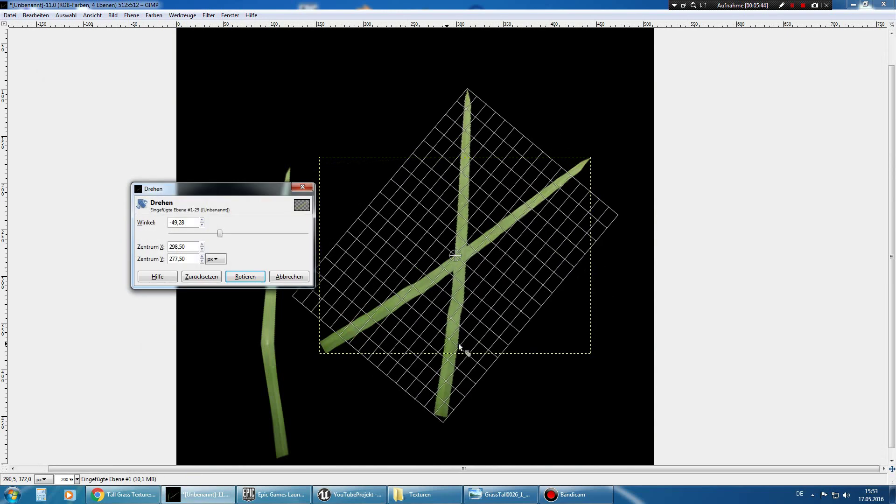
{"action": "left_click", "coordinate": [246, 276]}
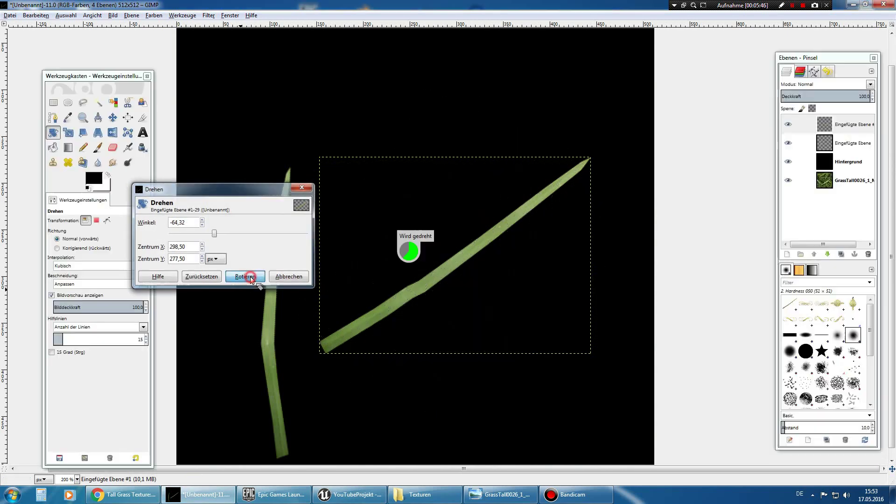
{"action": "left_click", "coordinate": [112, 118]}
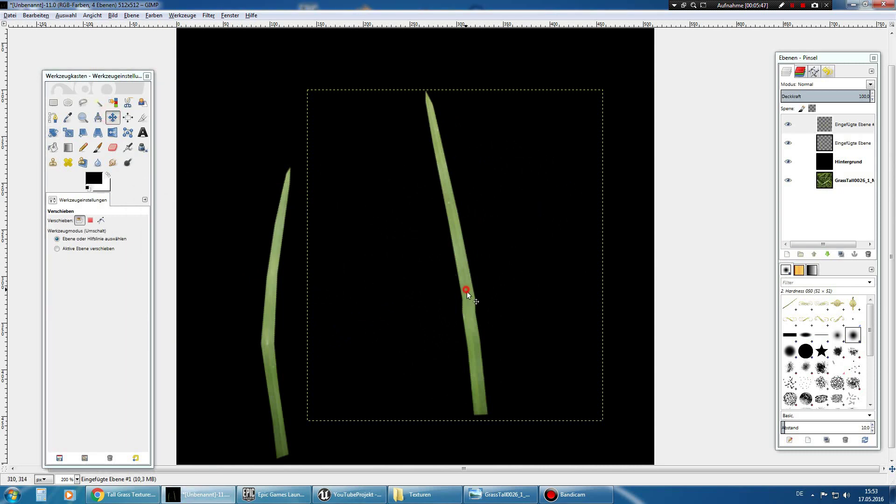
{"action": "left_click_drag", "start_coordinate": [467, 291], "coordinate": [476, 326]}
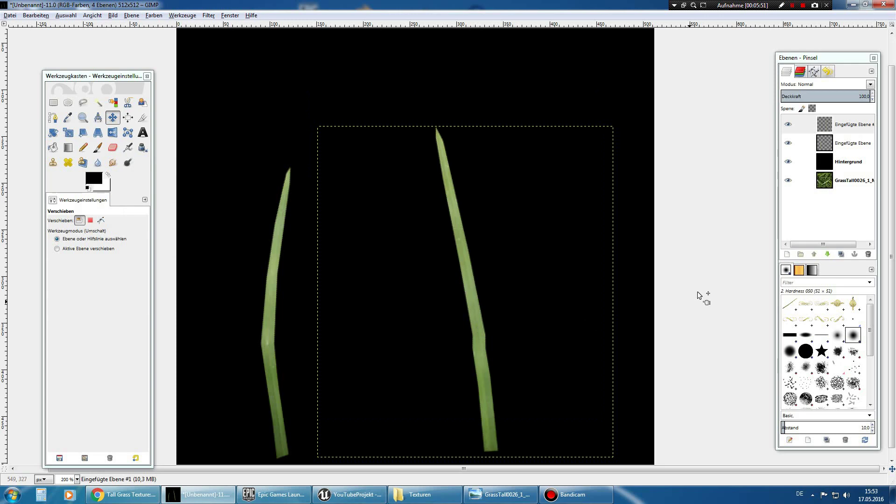
{"action": "left_click_drag", "start_coordinate": [838, 187], "coordinate": [845, 122]}
- Shift the grass photo up and left to expose fresh blades
{"action": "scroll", "coordinate": [517, 207], "scroll_direction": "down", "scroll_amount": 1}
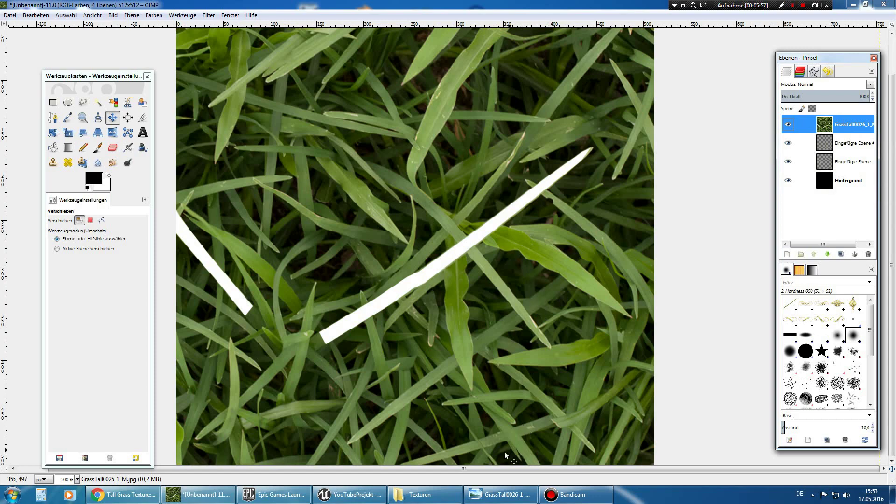
{"action": "mouse_move", "coordinate": [531, 277]}
{"action": "left_mouse_down"}
{"action": "mouse_move", "coordinate": [467, 238]}
{"action": "mouse_move", "coordinate": [337, 197]}
{"action": "mouse_move", "coordinate": [276, 191]}
{"action": "left_mouse_up"}
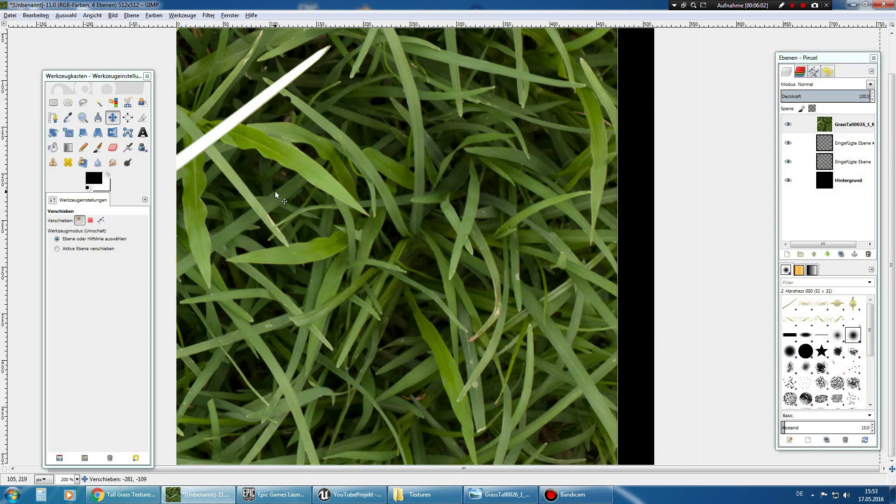
{"action": "left_click_drag", "start_coordinate": [536, 212], "coordinate": [496, 308]}
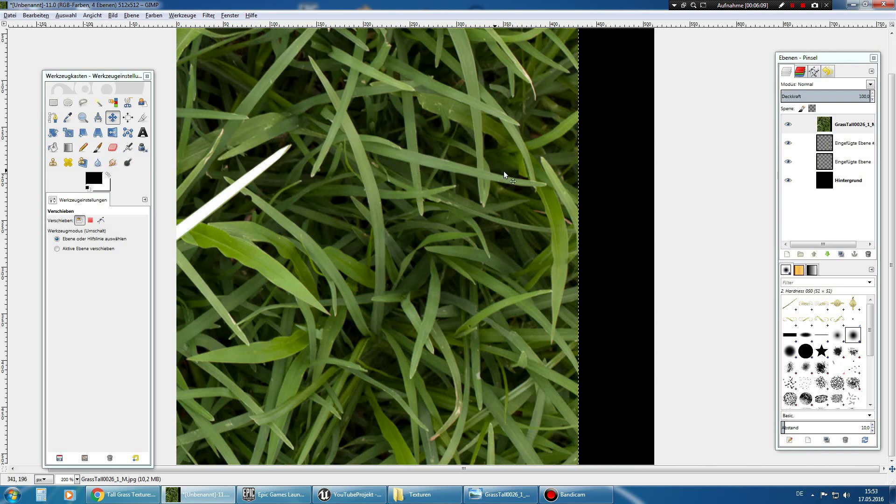
- Outline a thin diagonal blade near the top, cut it and paste it as a floating selection
{"action": "left_click", "coordinate": [53, 117]}
{"action": "left_click", "coordinate": [411, 150]}
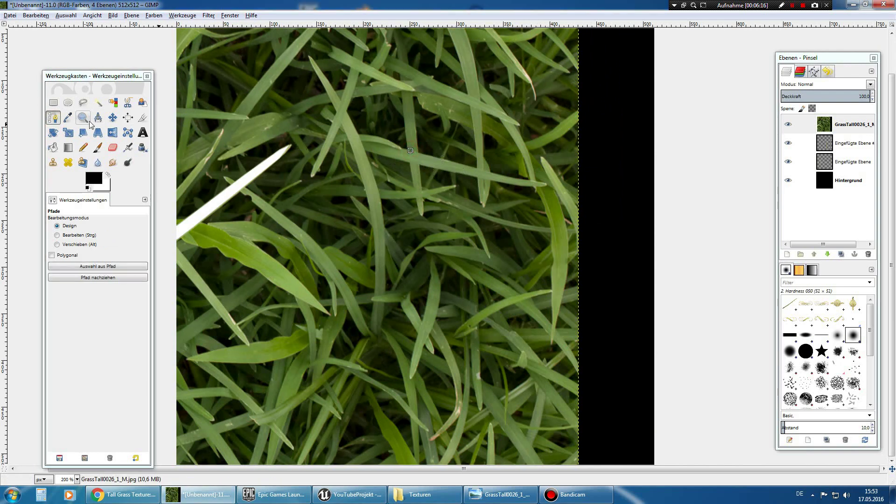
{"action": "left_click", "coordinate": [83, 102]}
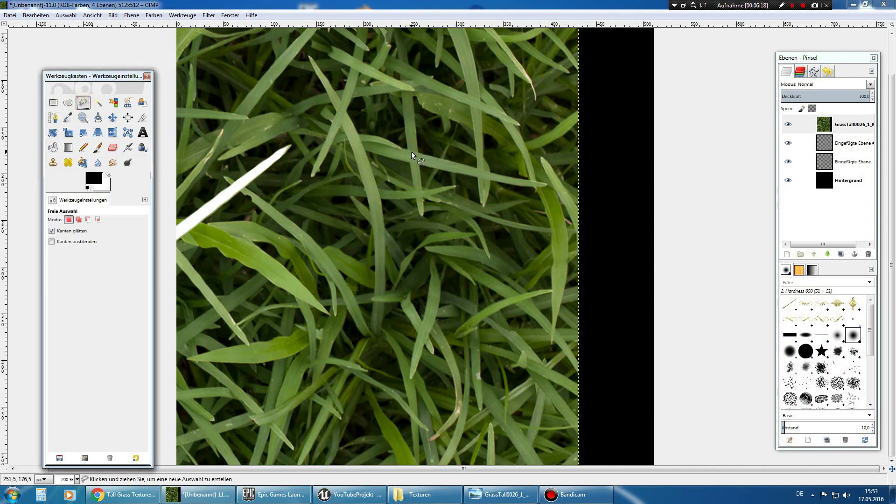
{"action": "left_click", "coordinate": [405, 150]}
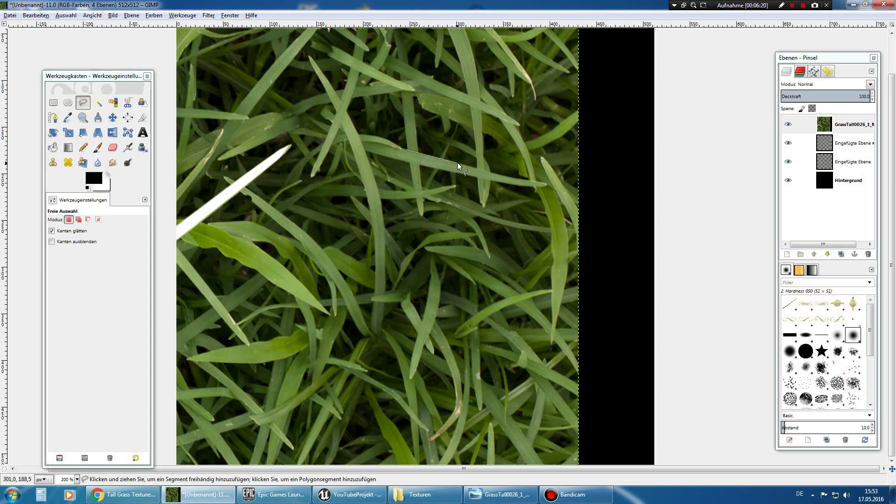
{"action": "left_click", "coordinate": [497, 175]}
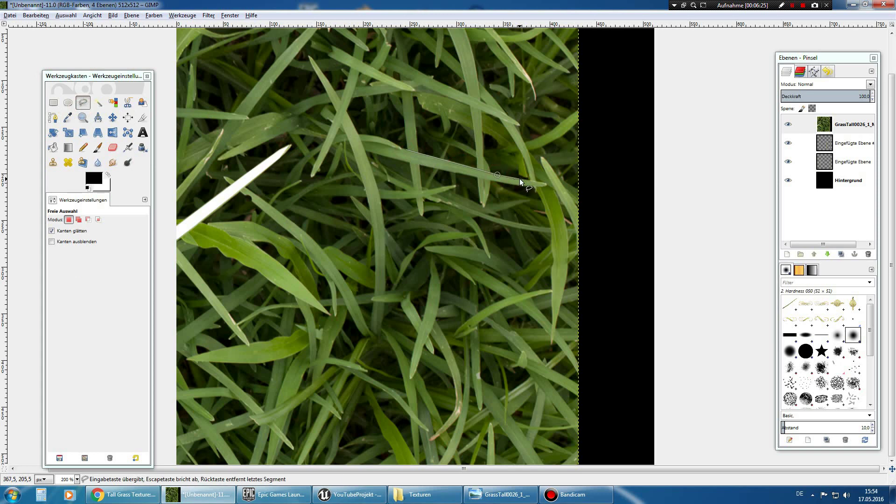
{"action": "left_click", "coordinate": [520, 179]}
{"action": "left_click", "coordinate": [536, 186]}
{"action": "left_click", "coordinate": [452, 171]}
{"action": "left_click", "coordinate": [404, 151]}
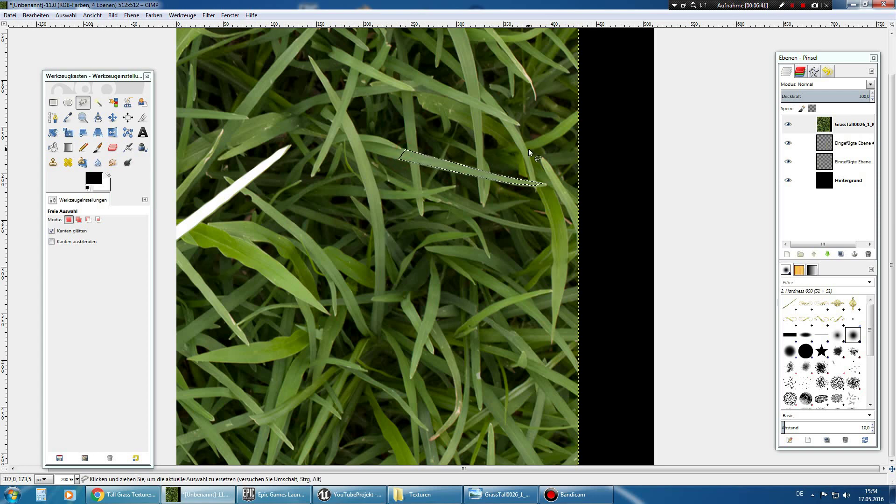
{"action": "key", "text": "ctrl+x"}
{"action": "key", "text": "ctrl+v"}
- Convert the floating blade to a new layer and put the photo layer at the bottom
{"action": "right_click", "coordinate": [838, 122]}
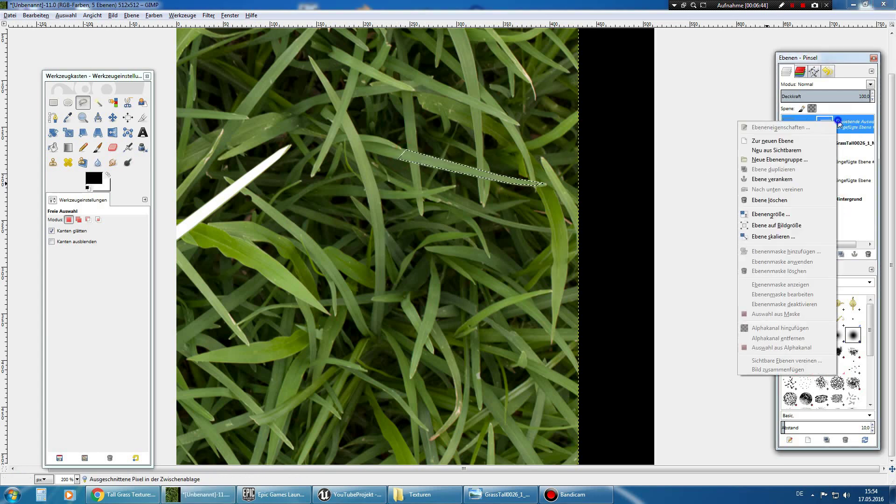
{"action": "left_click", "coordinate": [772, 141]}
{"action": "left_click_drag", "start_coordinate": [845, 143], "coordinate": [850, 217]}
{"action": "left_click", "coordinate": [840, 124]}
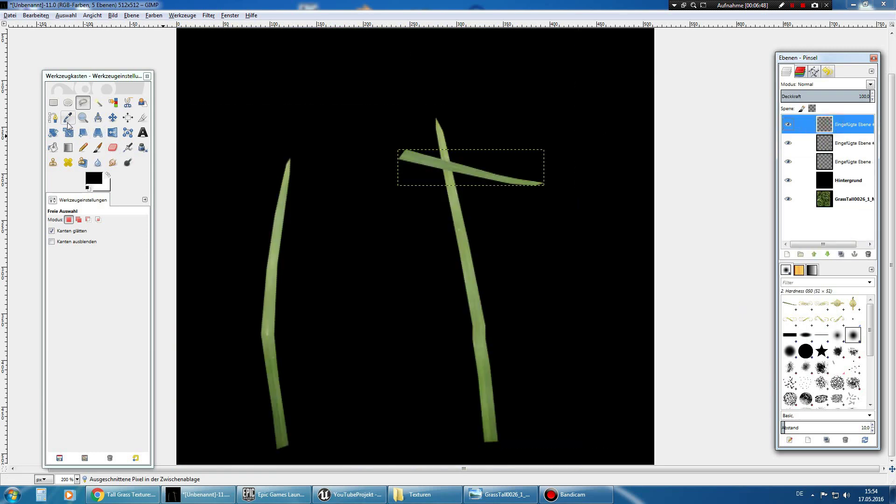
- Rotate the third blade about -112° upright and place it low between the other two
{"action": "left_click", "coordinate": [54, 134]}
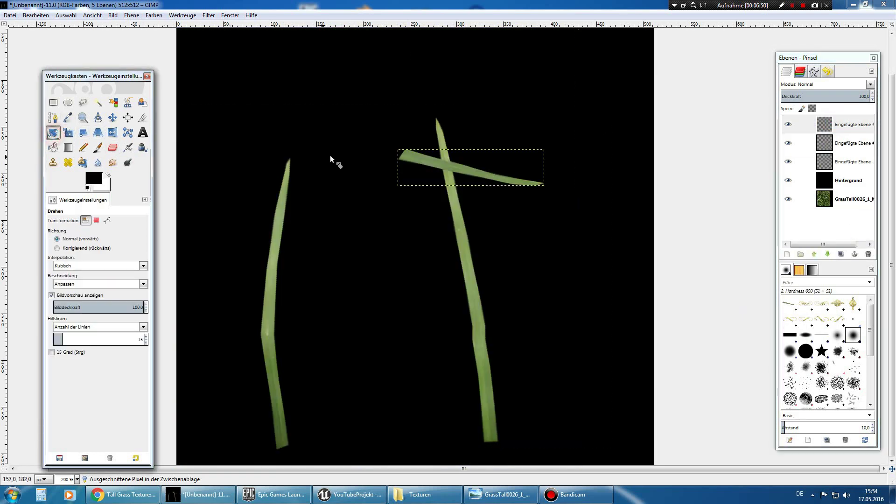
{"action": "mouse_move", "coordinate": [405, 155]}
{"action": "left_mouse_down"}
{"action": "mouse_move", "coordinate": [459, 220]}
{"action": "mouse_move", "coordinate": [488, 237]}
{"action": "mouse_move", "coordinate": [476, 238]}
{"action": "mouse_move", "coordinate": [486, 239]}
{"action": "left_mouse_up"}
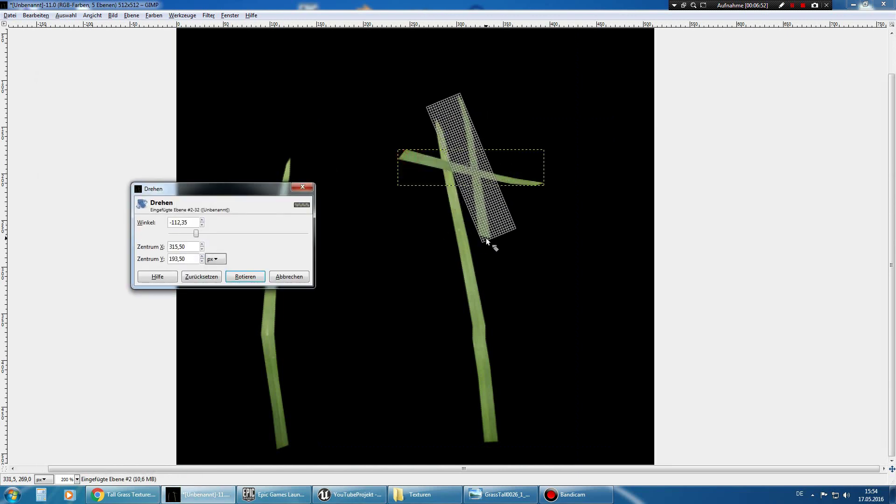
{"action": "left_click", "coordinate": [245, 276]}
{"action": "left_click", "coordinate": [113, 117]}
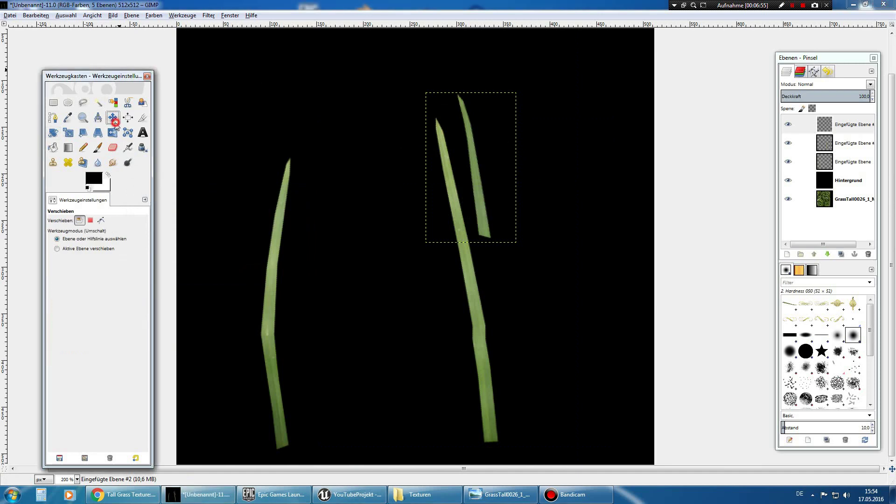
{"action": "mouse_move", "coordinate": [476, 190]}
{"action": "left_mouse_down"}
{"action": "mouse_move", "coordinate": [342, 309]}
{"action": "mouse_move", "coordinate": [329, 398]}
{"action": "left_mouse_up"}
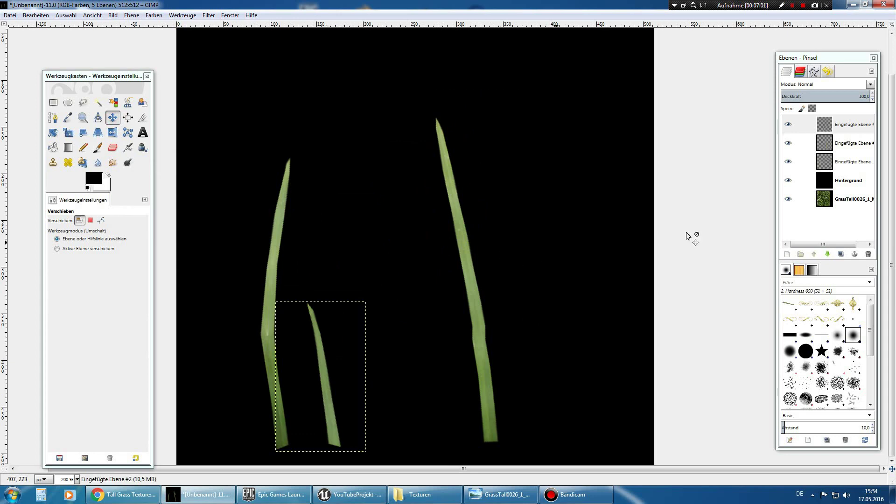
{"action": "left_click", "coordinate": [852, 199]}
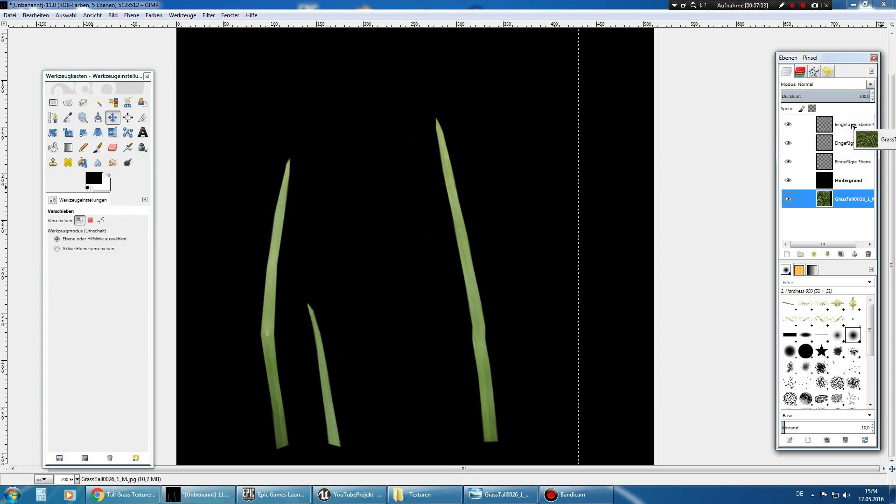
- Bring the grass photo to the top and reposition it to cover the canvas
{"action": "left_click_drag", "start_coordinate": [853, 125], "coordinate": [853, 125]}
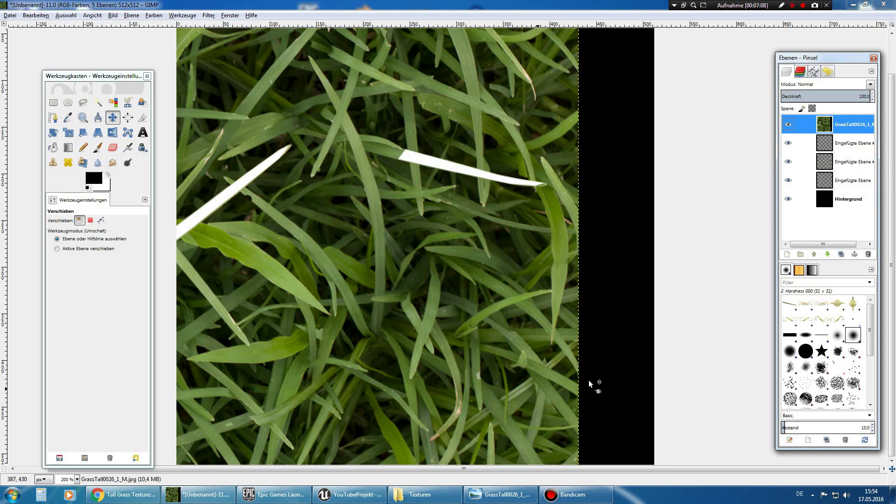
{"action": "mouse_move", "coordinate": [412, 242]}
{"action": "left_mouse_down"}
{"action": "mouse_move", "coordinate": [511, 165]}
{"action": "mouse_move", "coordinate": [506, 119]}
{"action": "left_mouse_up"}
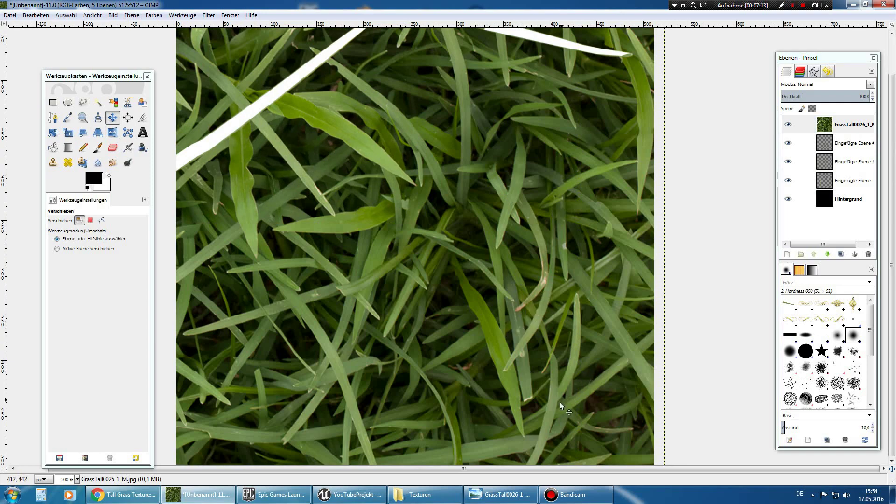
{"action": "left_click_drag", "start_coordinate": [559, 402], "coordinate": [551, 385]}
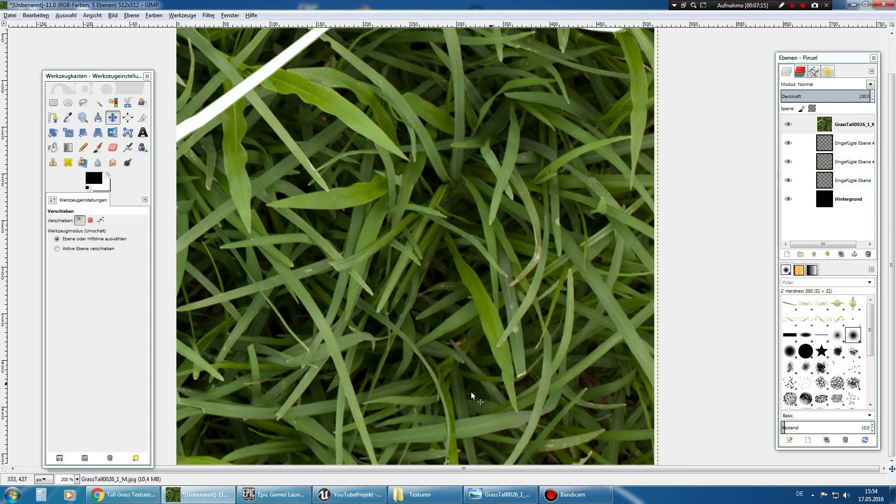
{"action": "left_click_drag", "start_coordinate": [471, 396], "coordinate": [483, 332]}
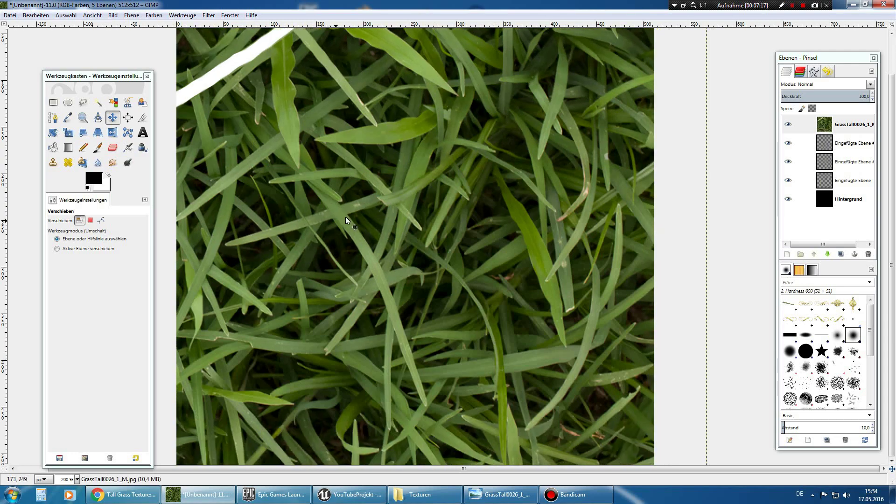
- Zoom the view in to 300% on the grass blades
{"action": "left_click", "coordinate": [68, 102]}
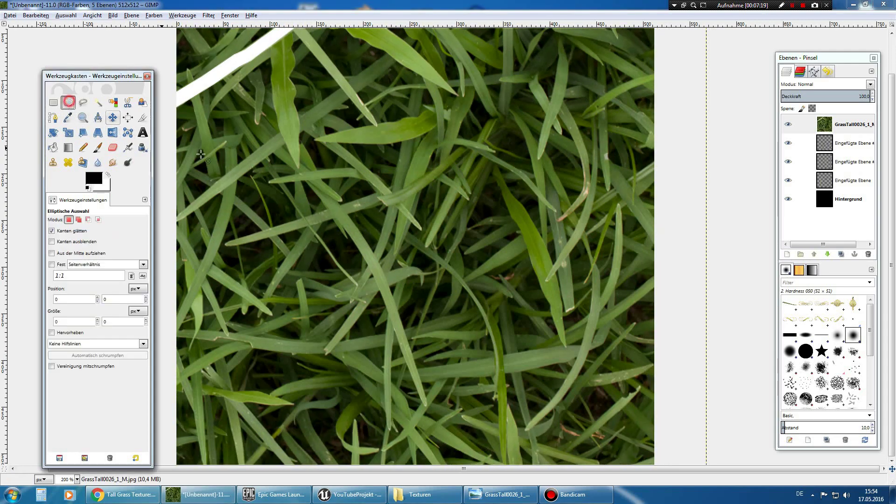
{"action": "left_click", "coordinate": [83, 117]}
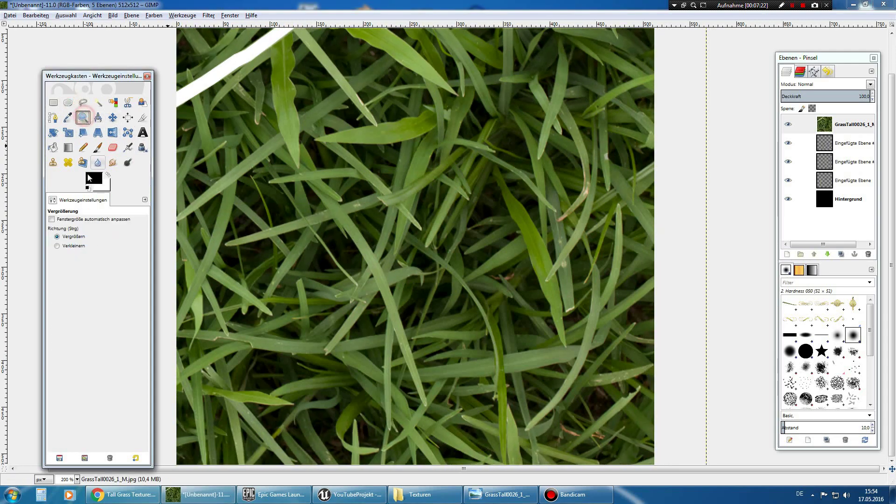
{"action": "left_click", "coordinate": [371, 252]}
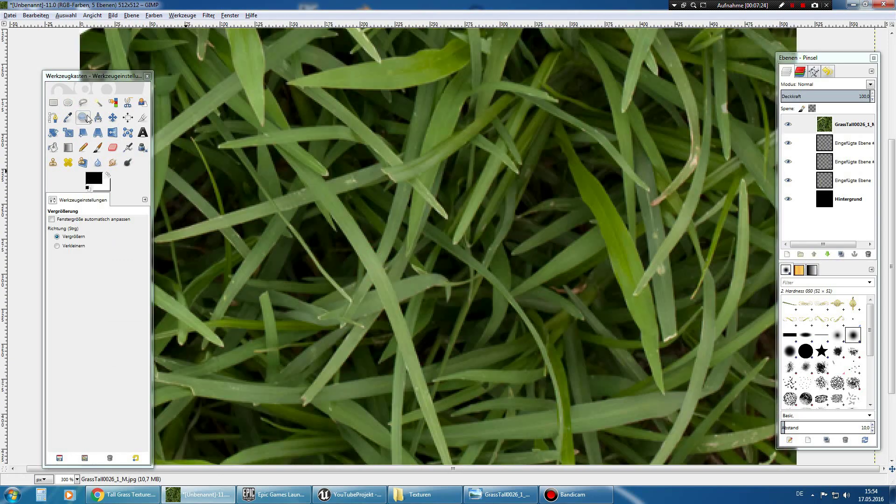
- Nudge the photo up and outline one edge of a long diagonal blade down to its tip
{"action": "left_click", "coordinate": [113, 117]}
{"action": "left_click_drag", "start_coordinate": [394, 299], "coordinate": [399, 260]}
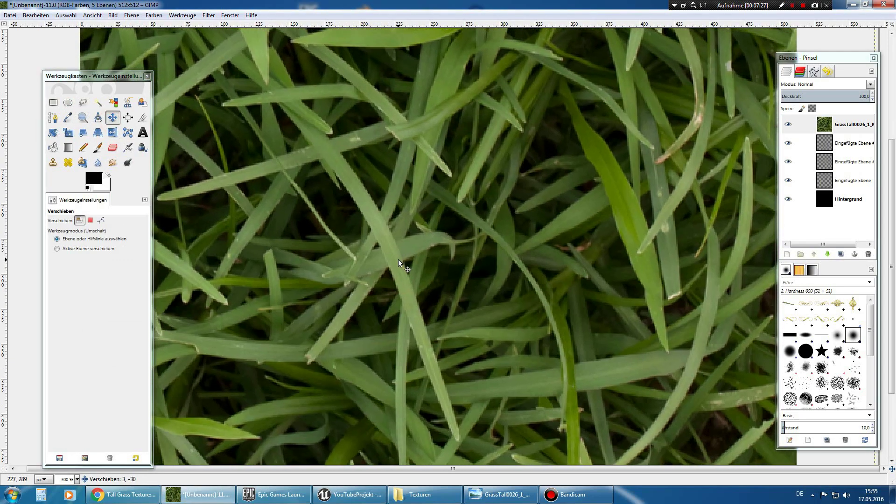
{"action": "left_click", "coordinate": [86, 106]}
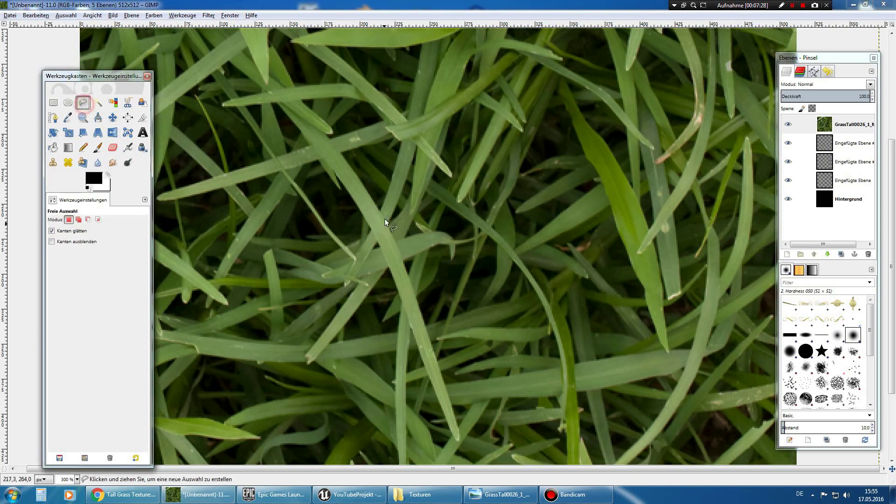
{"action": "left_click", "coordinate": [332, 143]}
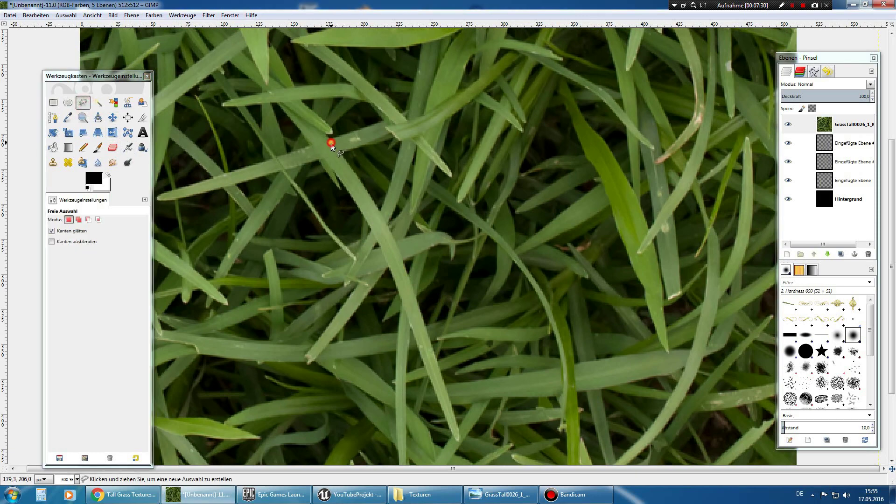
{"action": "left_click", "coordinate": [371, 198]}
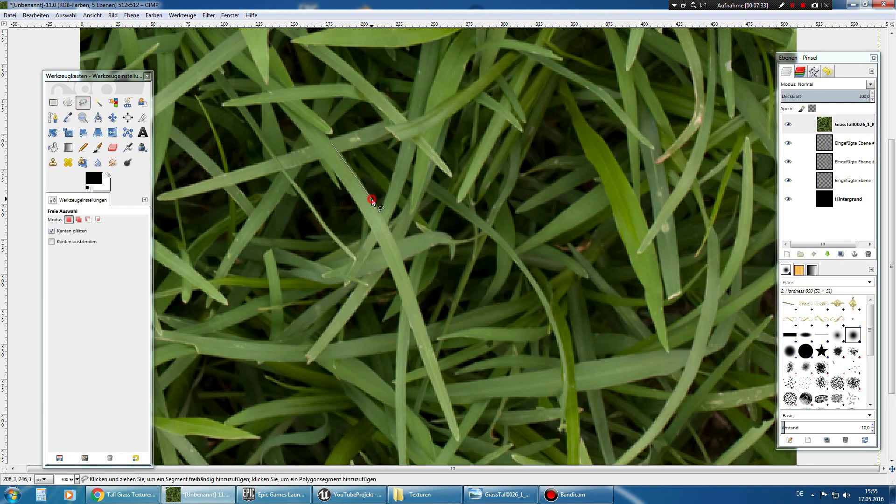
{"action": "left_click", "coordinate": [389, 229]}
{"action": "left_click", "coordinate": [419, 306]}
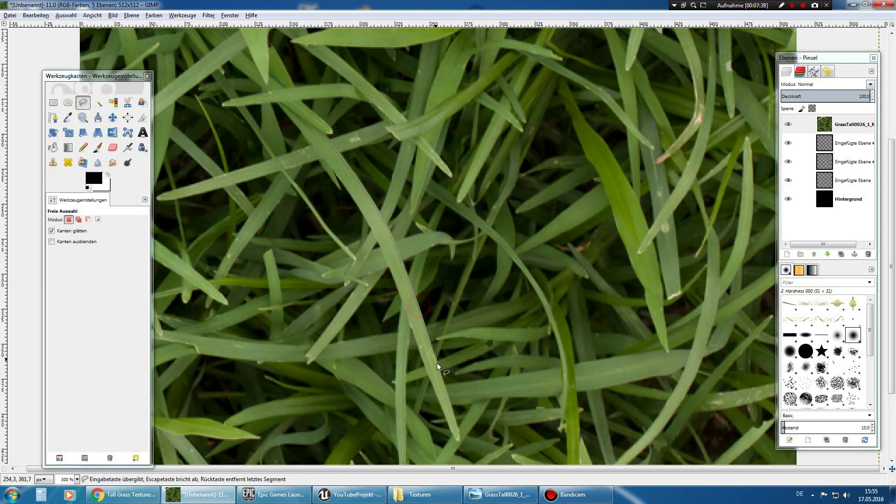
{"action": "left_click", "coordinate": [441, 373]}
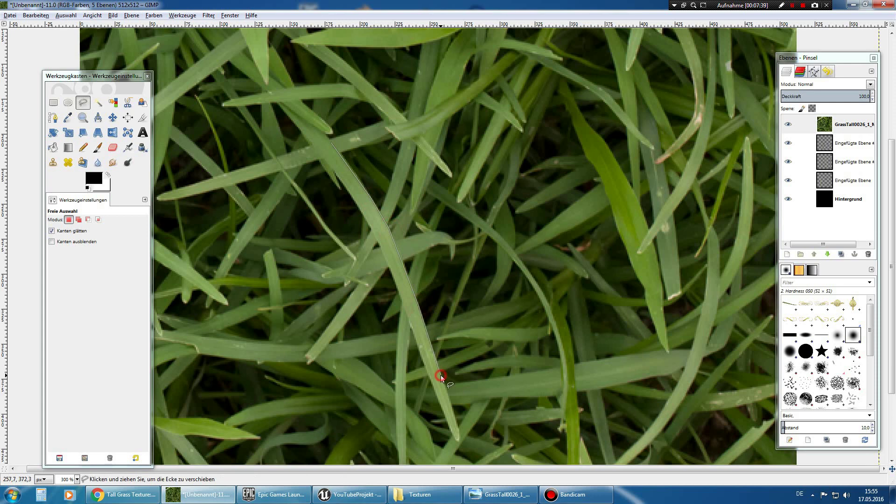
{"action": "left_click", "coordinate": [459, 435]}
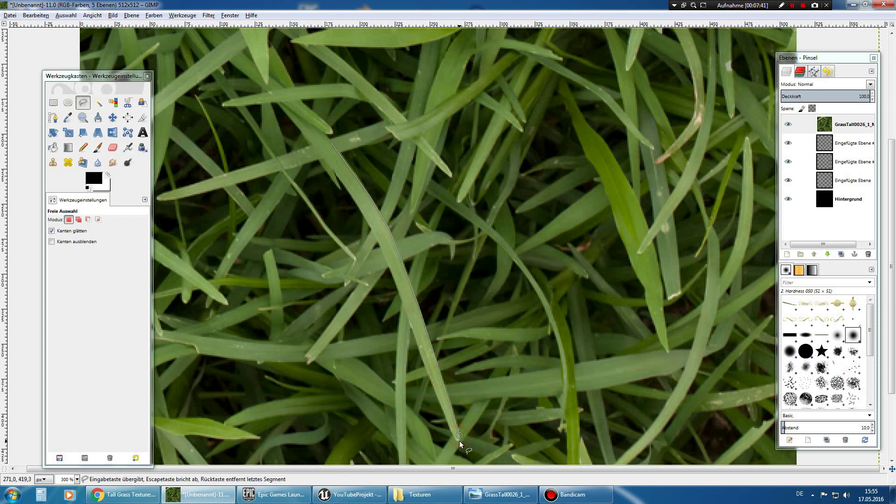
- Trace up the blade's other edge, close the outline, then cut and paste the blade
{"action": "left_click", "coordinate": [422, 356]}
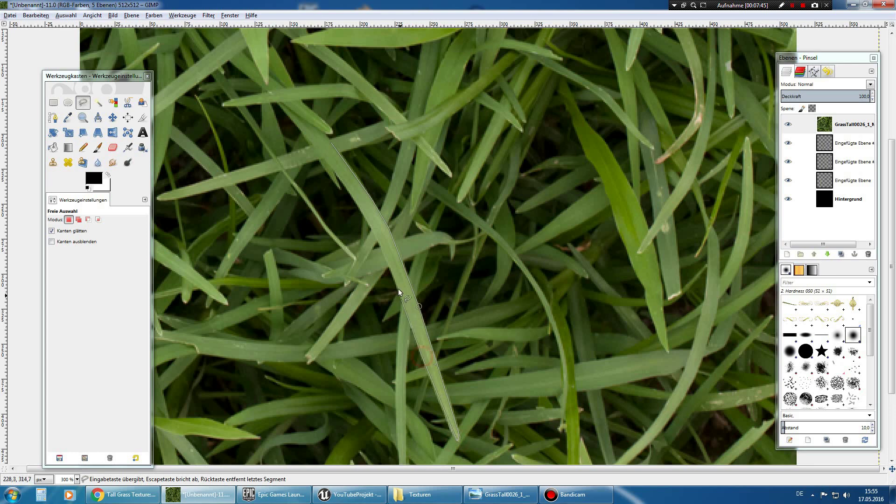
{"action": "left_click", "coordinate": [387, 260]}
{"action": "left_click", "coordinate": [372, 228]}
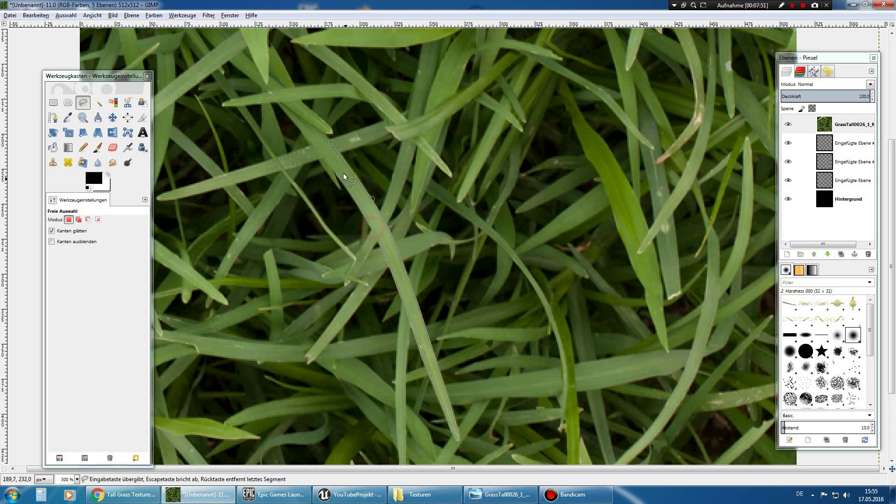
{"action": "left_click", "coordinate": [315, 145]}
{"action": "left_click", "coordinate": [418, 307]}
{"action": "left_click_drag", "start_coordinate": [356, 204], "coordinate": [370, 197]}
{"action": "left_click", "coordinate": [332, 142]}
{"action": "key", "text": "ctrl+x"}
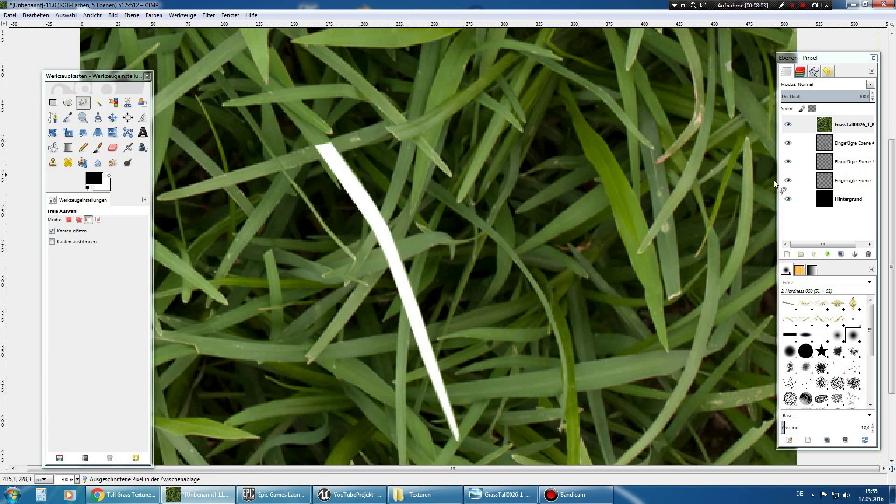
{"action": "key", "text": "ctrl+v"}
- Make the pasted blade a new layer and move the photo layer to the bottom
{"action": "right_click", "coordinate": [838, 122]}
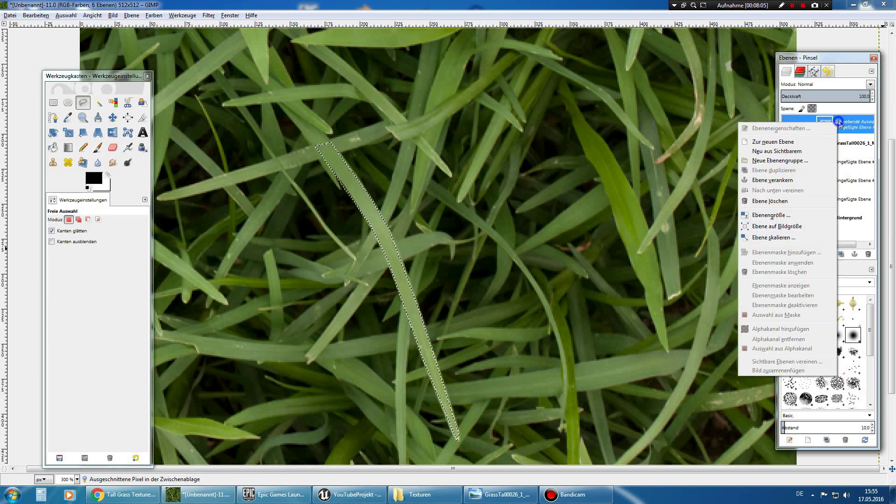
{"action": "left_click", "coordinate": [821, 142]}
{"action": "left_click_drag", "start_coordinate": [840, 143], "coordinate": [849, 238]}
{"action": "left_click", "coordinate": [844, 124]}
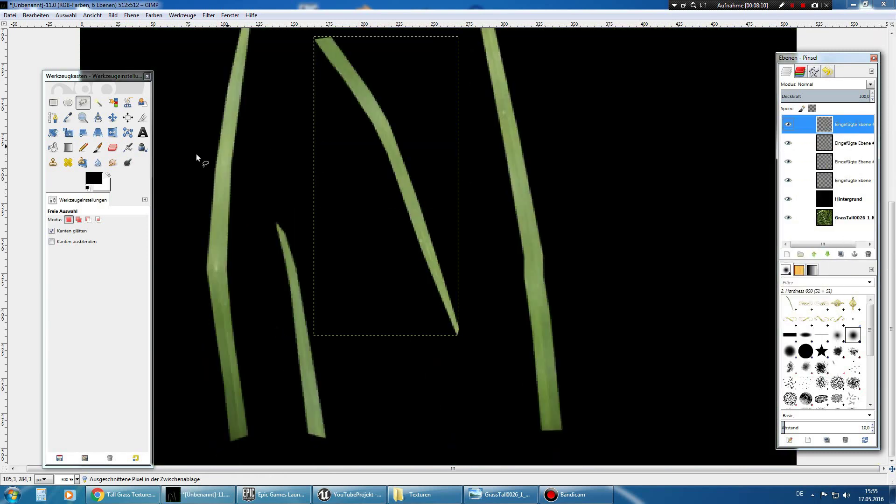
- Rotate the fourth blade upright, place it between the others, and return the photo on top
{"action": "left_click", "coordinate": [68, 133]}
{"action": "mouse_move", "coordinate": [348, 57]}
{"action": "left_mouse_down"}
{"action": "mouse_move", "coordinate": [307, 304]}
{"action": "mouse_move", "coordinate": [343, 479]}
{"action": "left_mouse_up"}
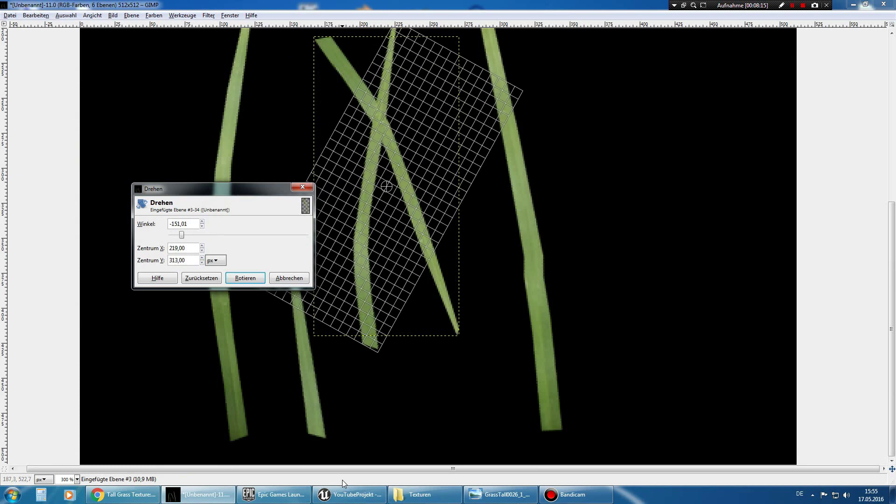
{"action": "left_click", "coordinate": [245, 278]}
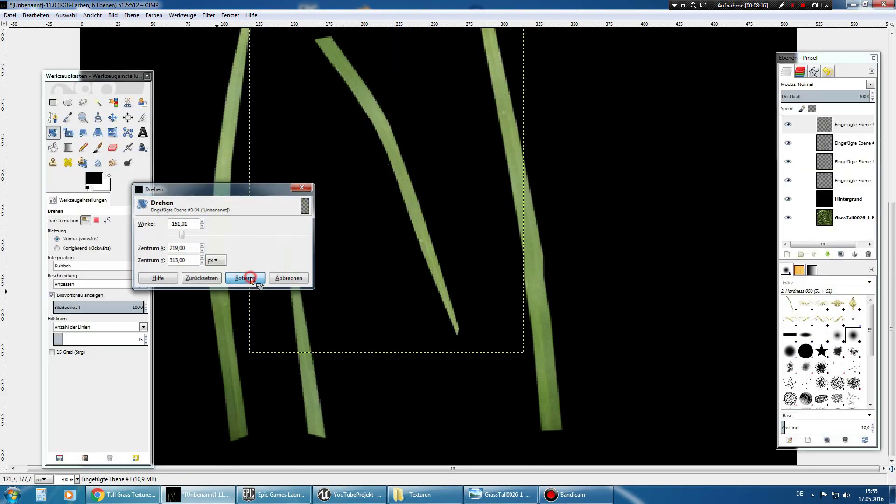
{"action": "left_click", "coordinate": [113, 117]}
{"action": "left_click_drag", "start_coordinate": [375, 222], "coordinate": [388, 280]}
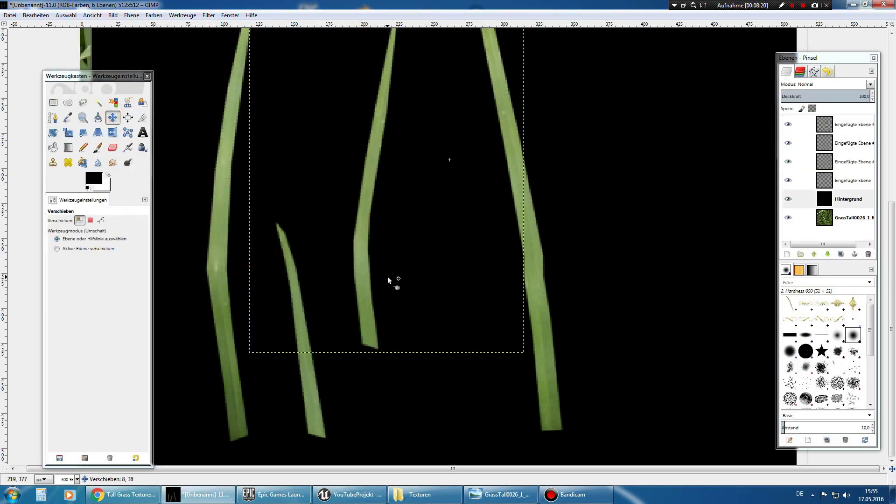
{"action": "key", "text": "ctrl+z"}
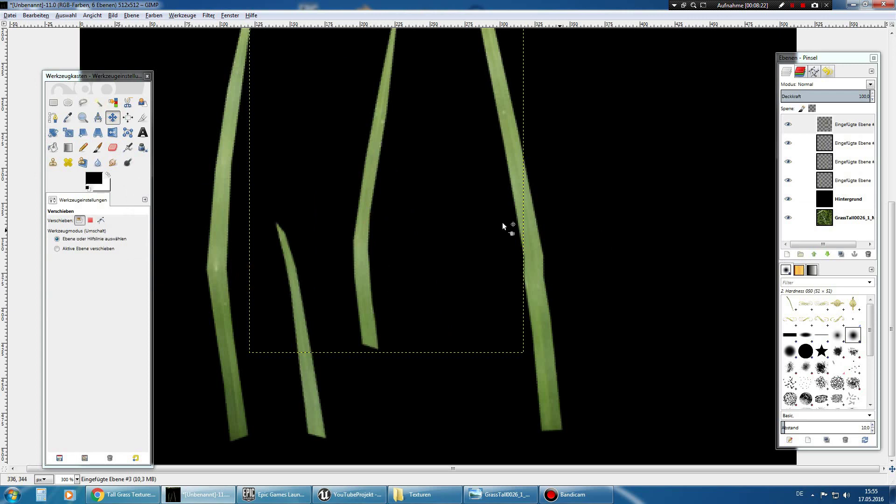
{"action": "left_click_drag", "start_coordinate": [365, 218], "coordinate": [402, 297]}
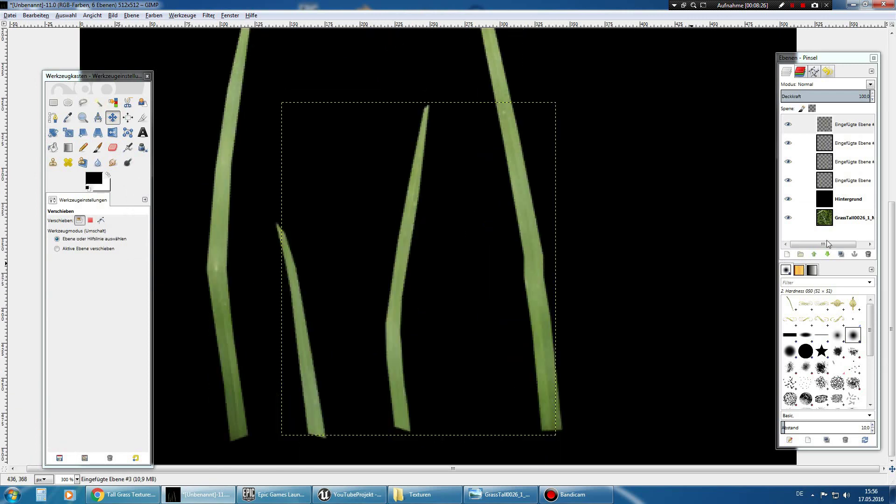
{"action": "left_click_drag", "start_coordinate": [840, 227], "coordinate": [840, 123]}
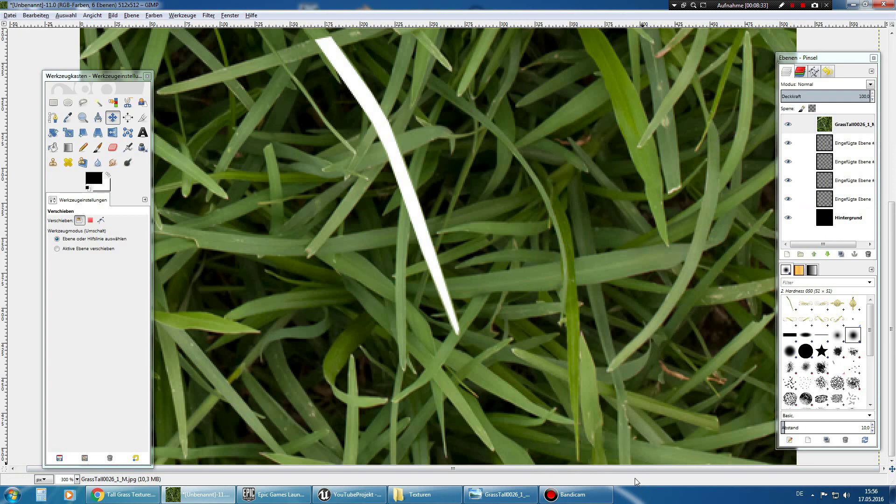
- Shift the photo to a fresh slanted blade and outline its edge down to the base
{"action": "scroll", "coordinate": [635, 468], "scroll_direction": "left", "scroll_amount": 1}
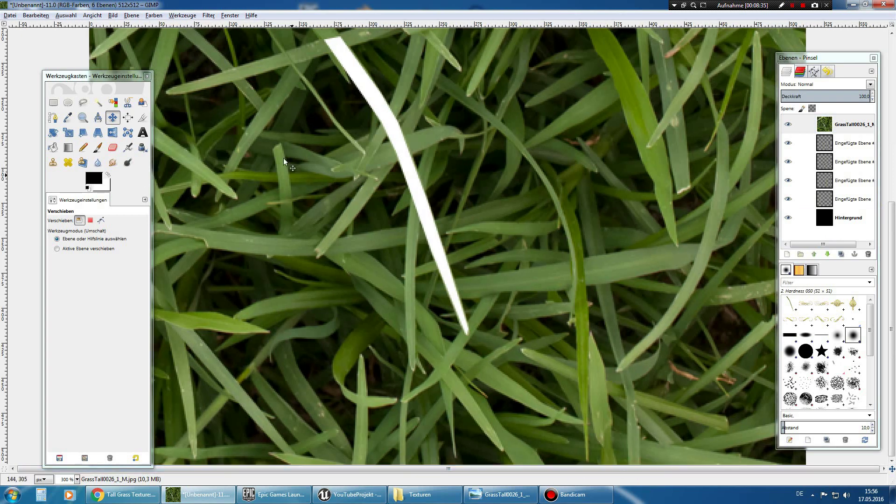
{"action": "left_click_drag", "start_coordinate": [322, 169], "coordinate": [520, 268]}
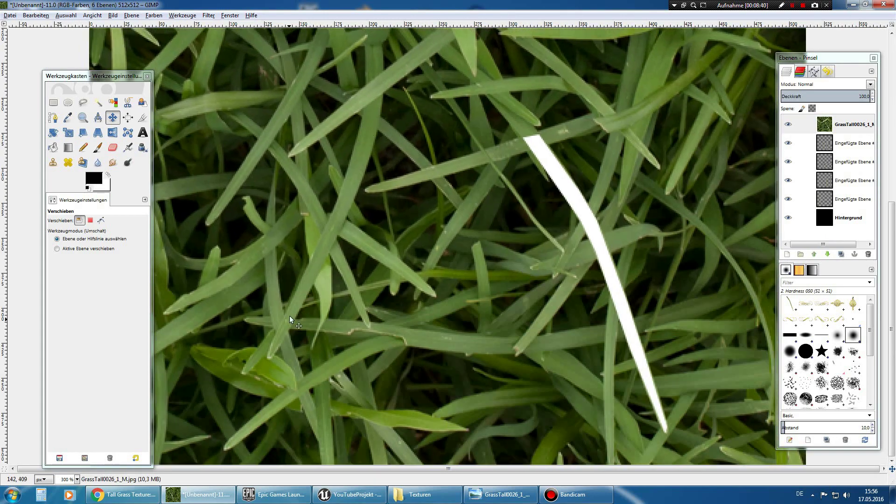
{"action": "left_click", "coordinate": [83, 102]}
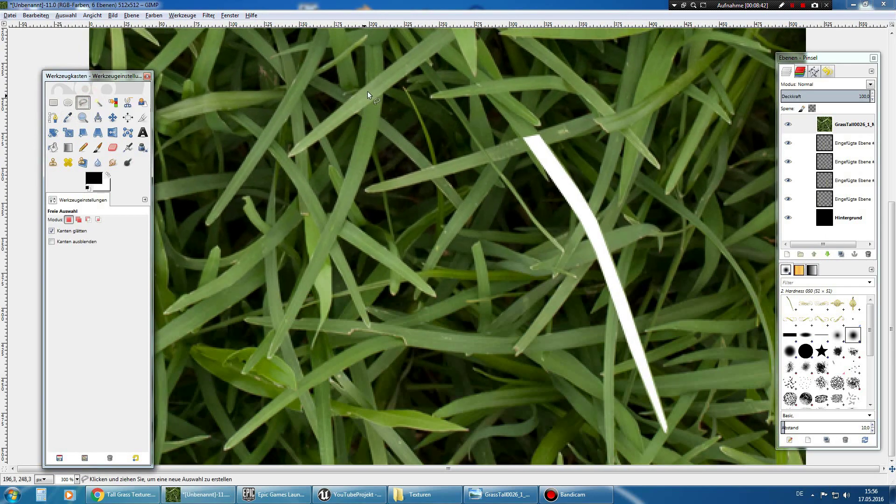
{"action": "left_click", "coordinate": [363, 114]}
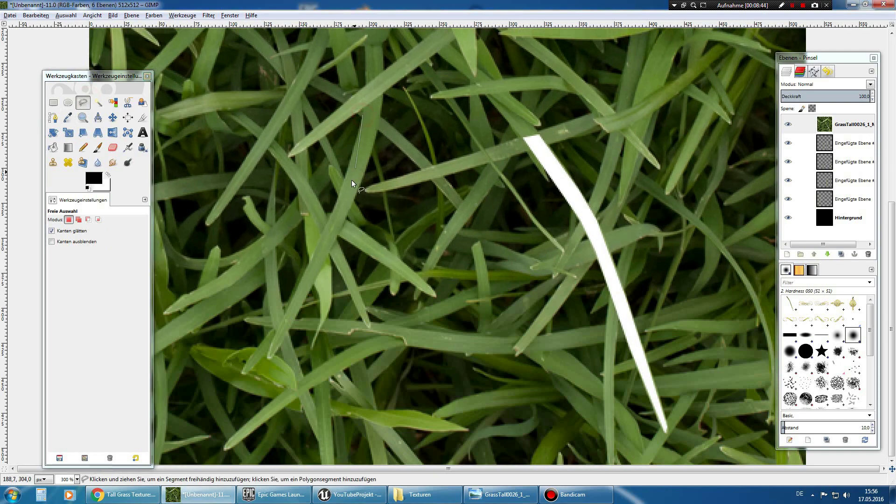
{"action": "left_click", "coordinate": [347, 174]}
{"action": "left_click", "coordinate": [327, 225]}
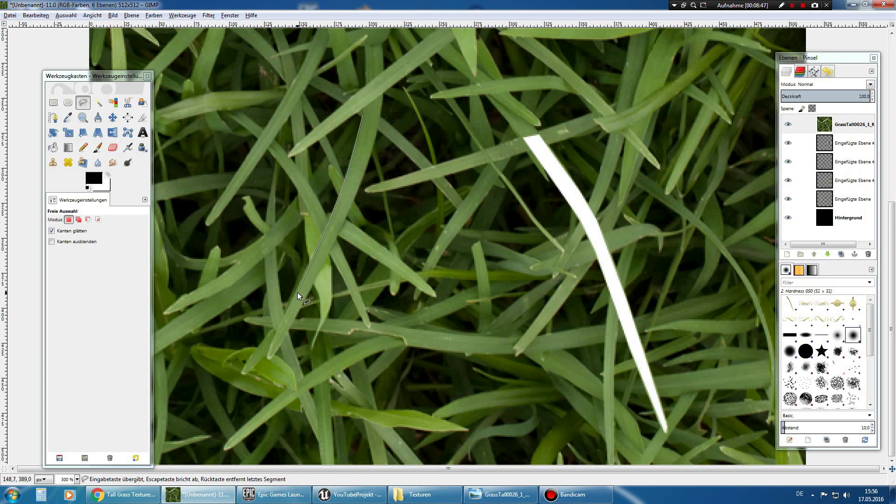
{"action": "left_click", "coordinate": [296, 293]}
{"action": "left_click", "coordinate": [270, 346]}
- Trace back up the blade's other edge, adjust the points, and close the selection
{"action": "left_click", "coordinate": [296, 293]}
{"action": "left_click_drag", "start_coordinate": [345, 220], "coordinate": [365, 185]}
{"action": "left_click_drag", "start_coordinate": [362, 176], "coordinate": [380, 117]}
{"action": "left_click", "coordinate": [381, 112]}
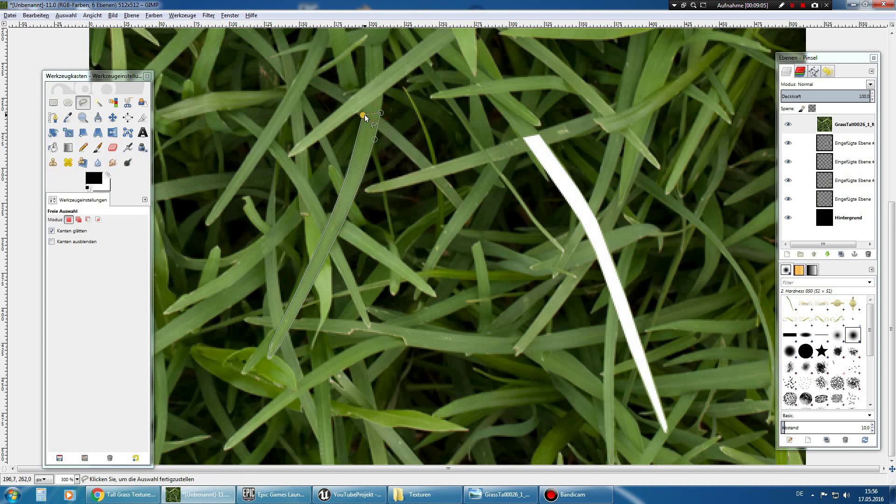
{"action": "left_click", "coordinate": [363, 116]}
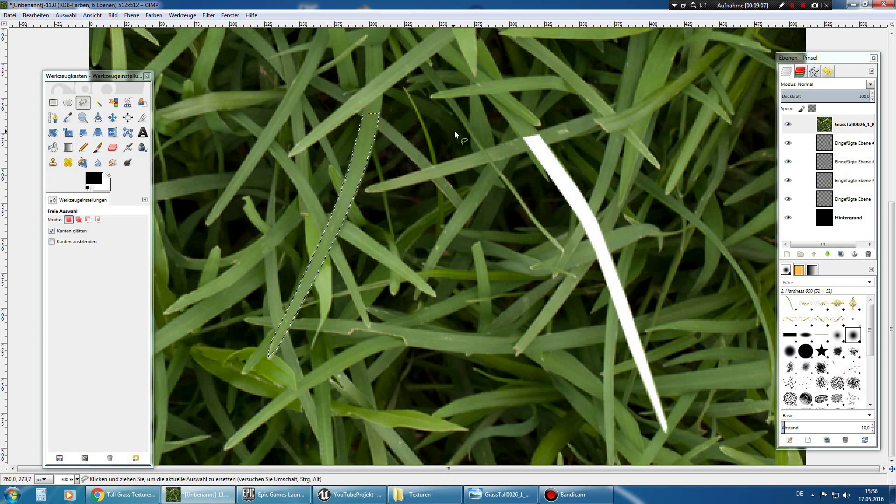
- Cut the fifth blade, paste it onto its own layer, and move the photo layer to the bottom
{"action": "key", "text": "Return"}
{"action": "key", "text": "ctrl+x"}
{"action": "left_click_drag", "start_coordinate": [835, 125], "coordinate": [843, 227]}
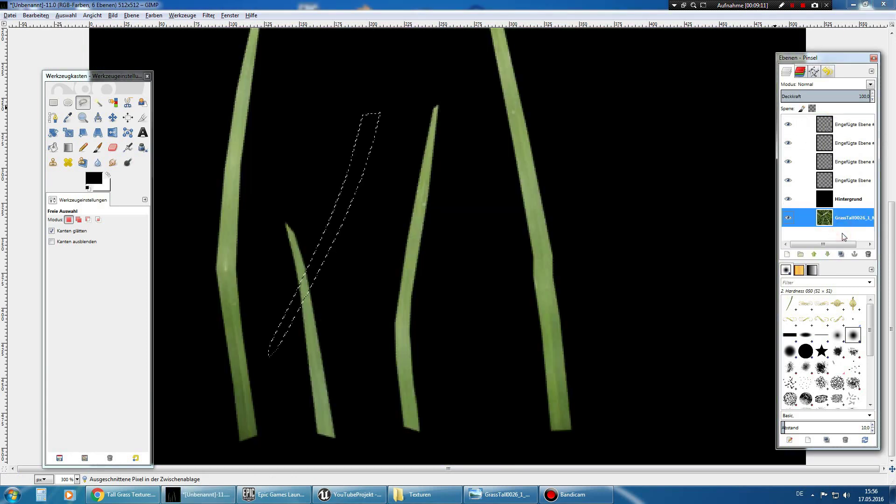
{"action": "key", "text": "ctrl+v"}
{"action": "right_click", "coordinate": [842, 122]}
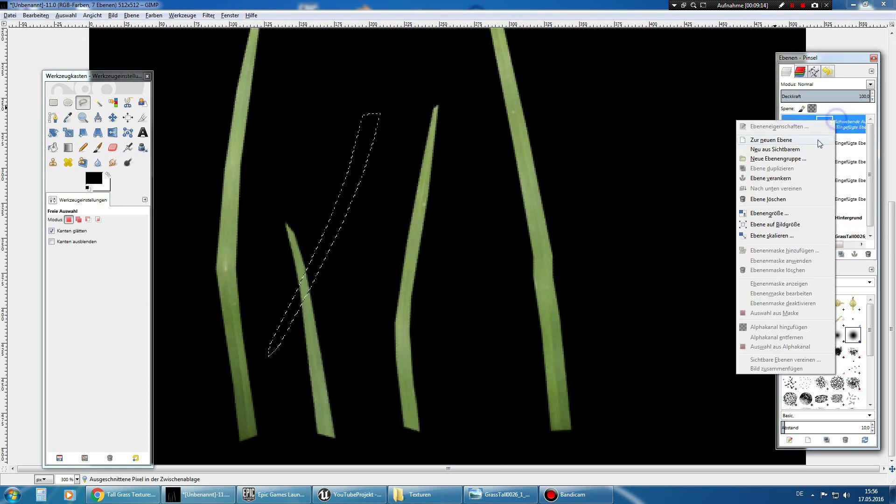
{"action": "left_click", "coordinate": [793, 136]}
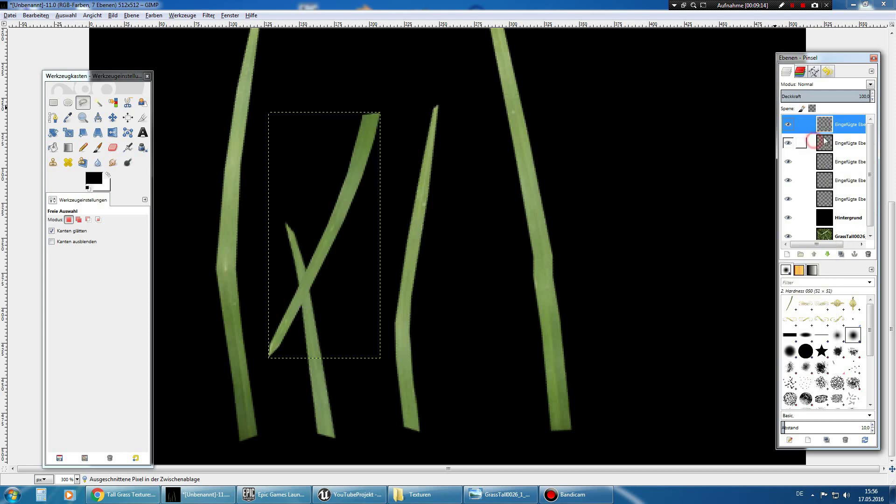
- Rotate the fifth blade upright and place it on the right beside the tallest blade
{"action": "left_click", "coordinate": [53, 132]}
{"action": "mouse_move", "coordinate": [367, 141]}
{"action": "left_mouse_down"}
{"action": "mouse_move", "coordinate": [366, 333]}
{"action": "mouse_move", "coordinate": [325, 422]}
{"action": "mouse_move", "coordinate": [276, 422]}
{"action": "left_mouse_up"}
{"action": "left_click", "coordinate": [249, 278]}
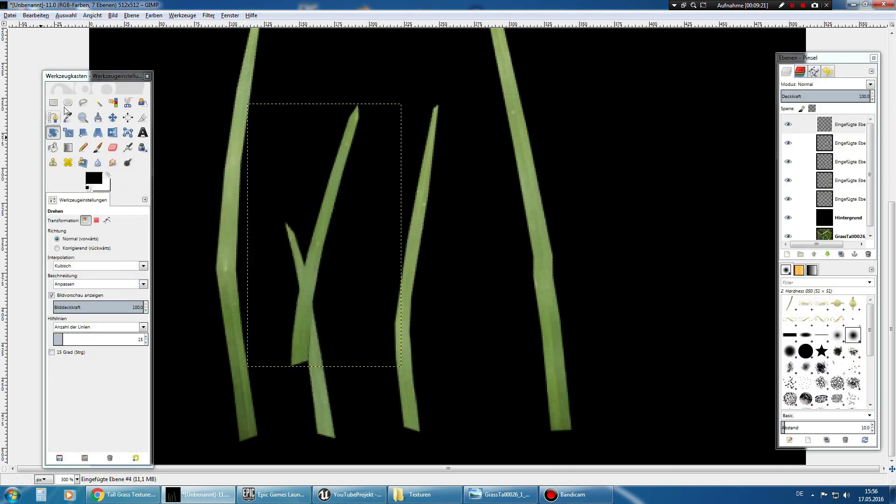
{"action": "key", "text": "m"}
{"action": "mouse_move", "coordinate": [335, 190]}
{"action": "left_mouse_down"}
{"action": "mouse_move", "coordinate": [511, 267]}
{"action": "mouse_move", "coordinate": [492, 261]}
{"action": "left_mouse_up"}
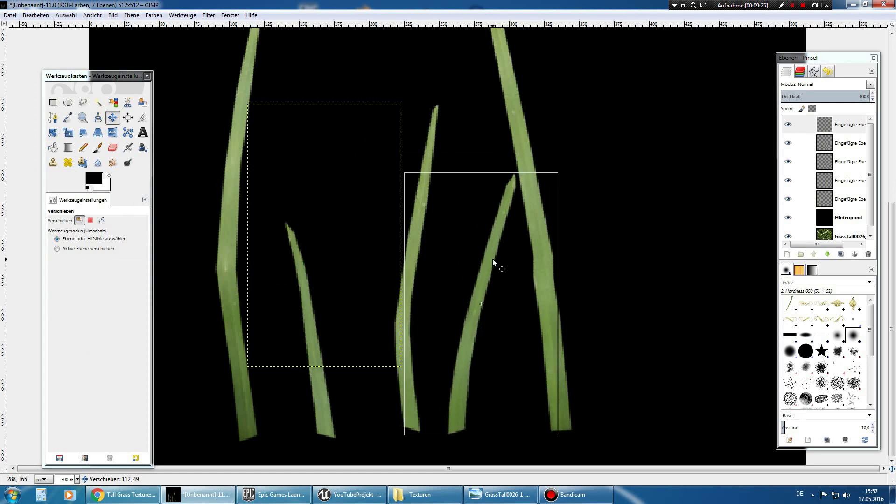
{"action": "left_click_drag", "start_coordinate": [492, 262], "coordinate": [495, 259]}
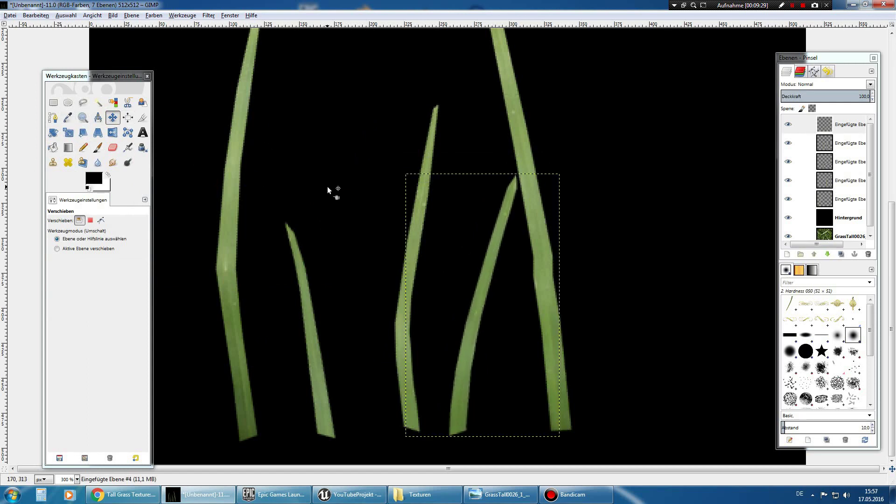
{"action": "scroll", "coordinate": [327, 187], "scroll_direction": "up", "scroll_amount": 5}
- Zoom out to the whole image and duplicate the short left blade's layer
{"action": "left_click", "coordinate": [83, 117]}
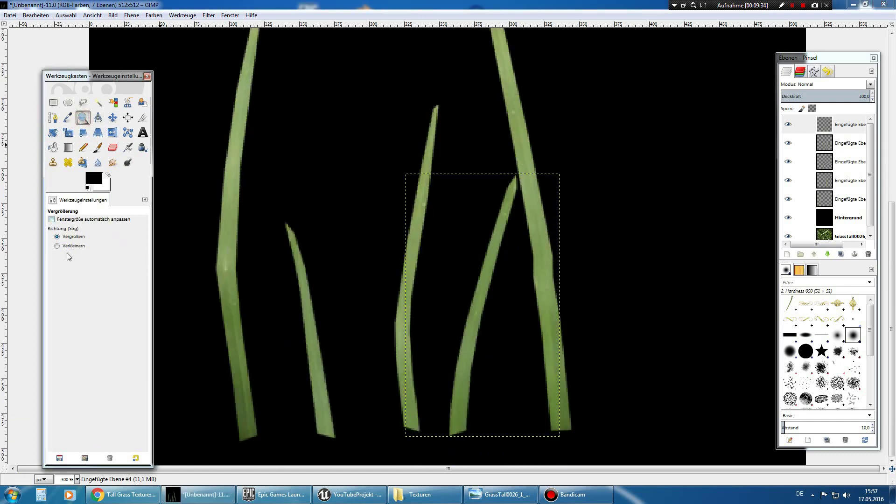
{"action": "left_click", "coordinate": [57, 246]}
{"action": "left_click", "coordinate": [300, 206]}
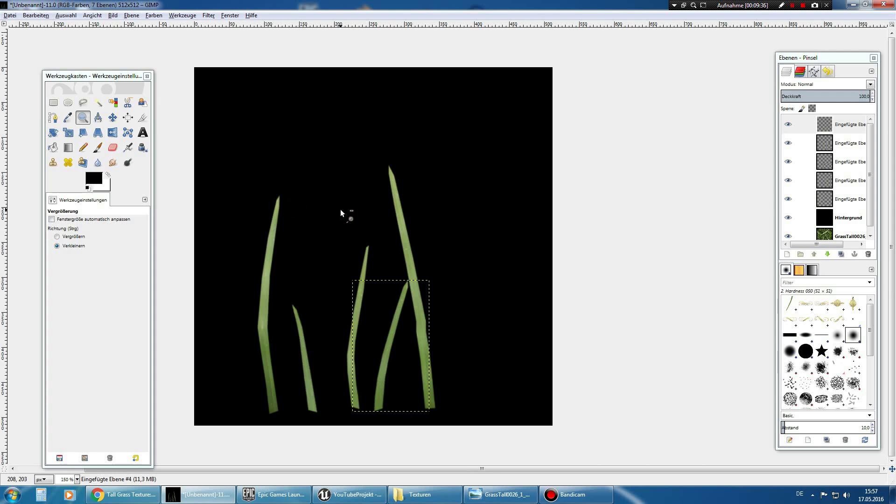
{"action": "left_click", "coordinate": [112, 118]}
{"action": "left_click", "coordinate": [406, 249]}
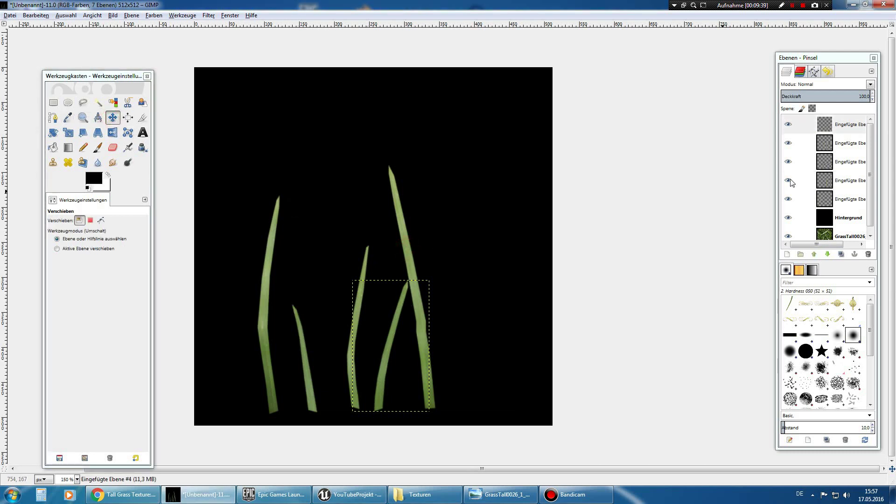
{"action": "left_click", "coordinate": [854, 144]}
{"action": "left_click", "coordinate": [852, 163]}
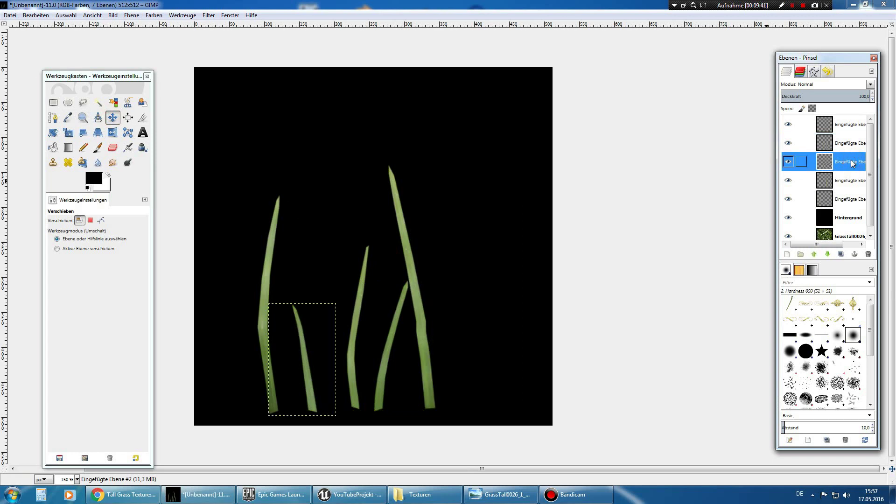
{"action": "right_click", "coordinate": [846, 166]}
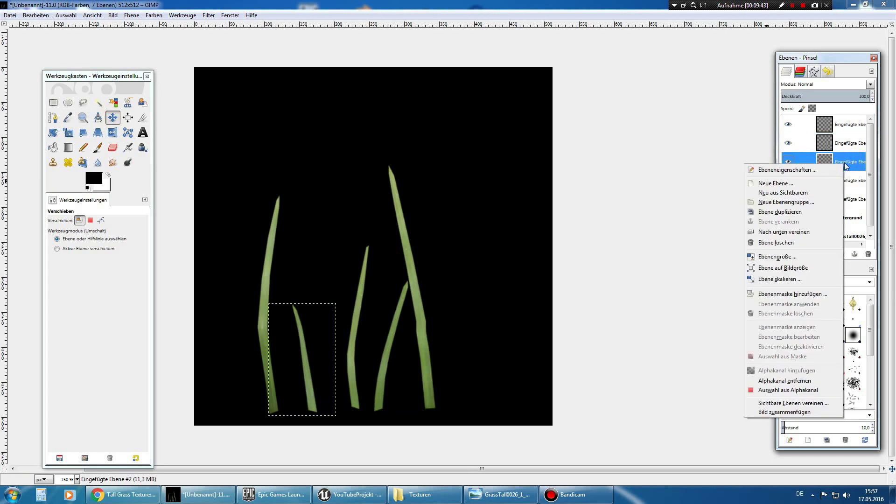
{"action": "left_click", "coordinate": [793, 212]}
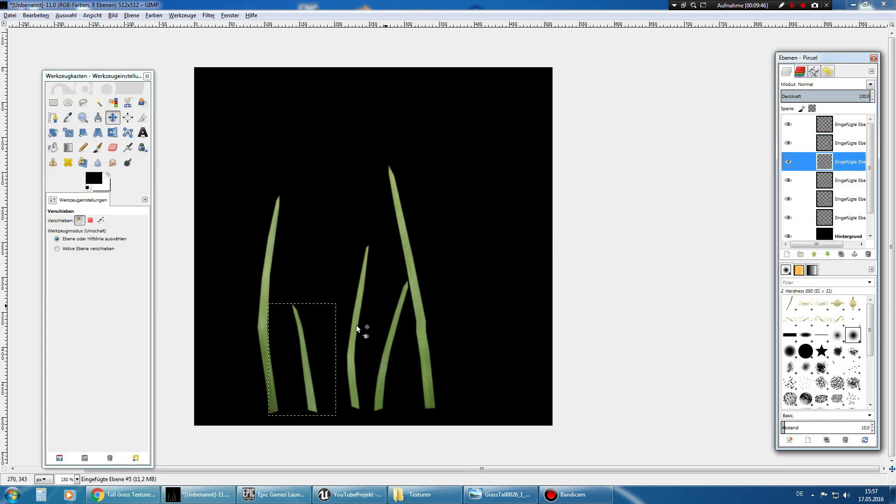
- Move the blade copy to the far right and flip it horizontally
{"action": "left_click_drag", "start_coordinate": [304, 351], "coordinate": [470, 349]}
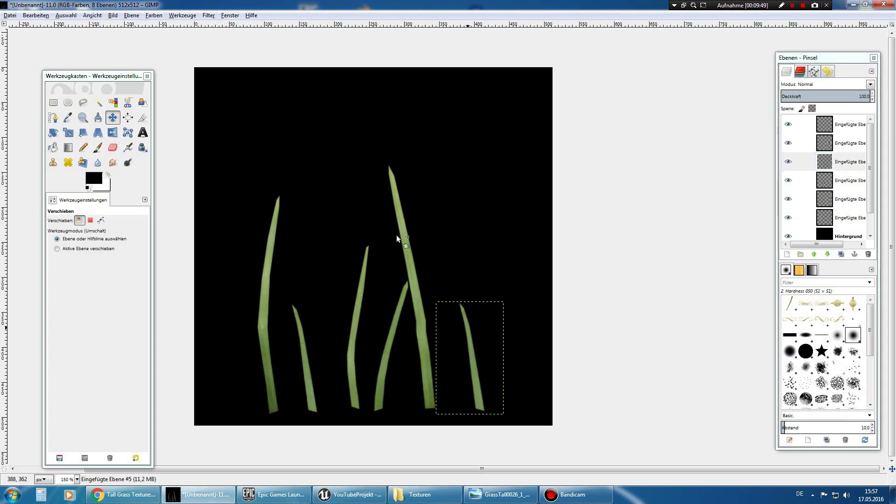
{"action": "left_click", "coordinate": [131, 16]}
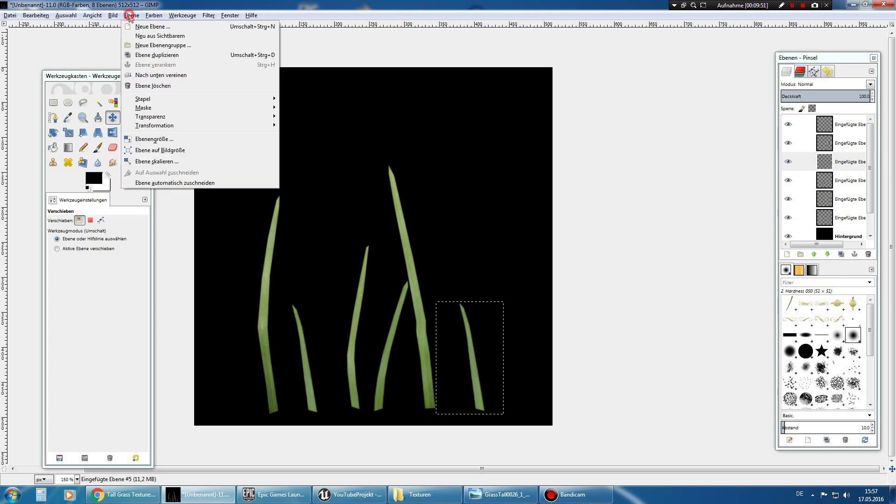
{"action": "mouse_move", "coordinate": [155, 125]}
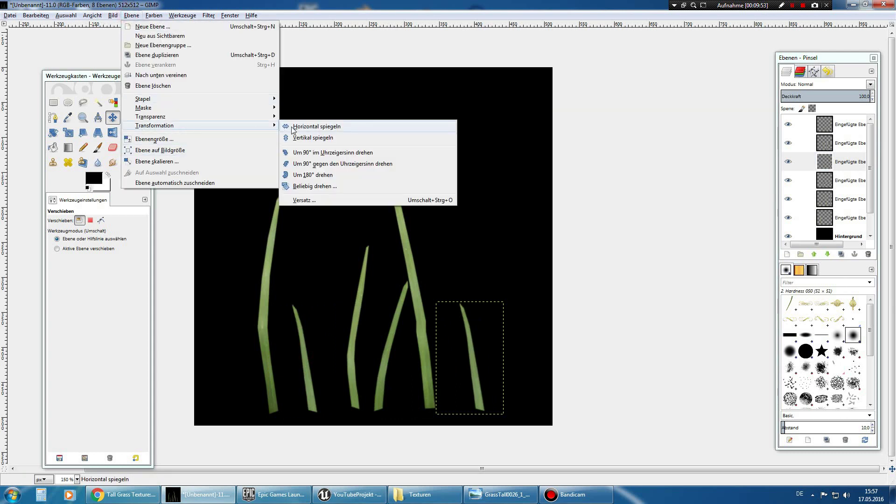
{"action": "left_click", "coordinate": [328, 128]}
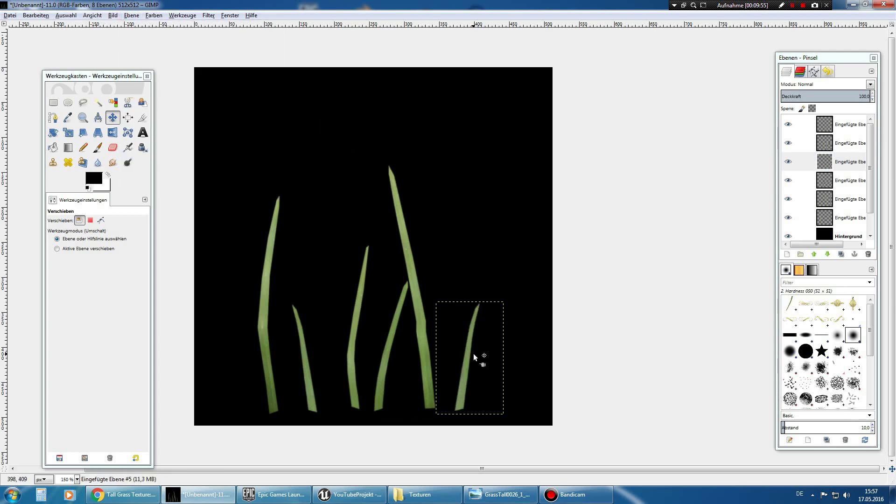
{"action": "left_click_drag", "start_coordinate": [472, 354], "coordinate": [473, 352]}
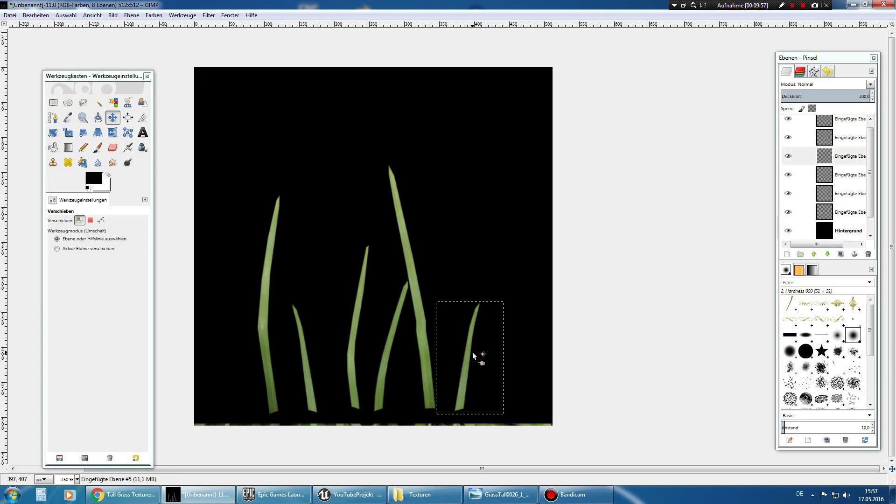
{"action": "key", "text": "ctrl+z"}
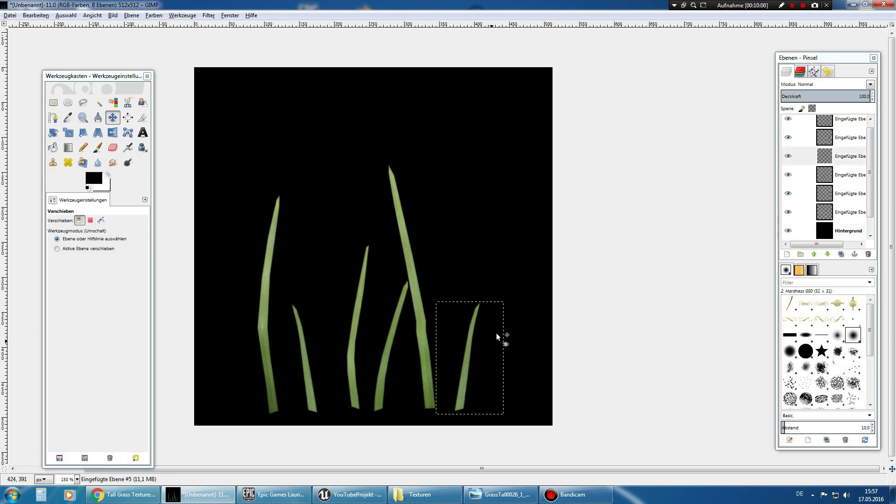
{"action": "left_click", "coordinate": [839, 182]}
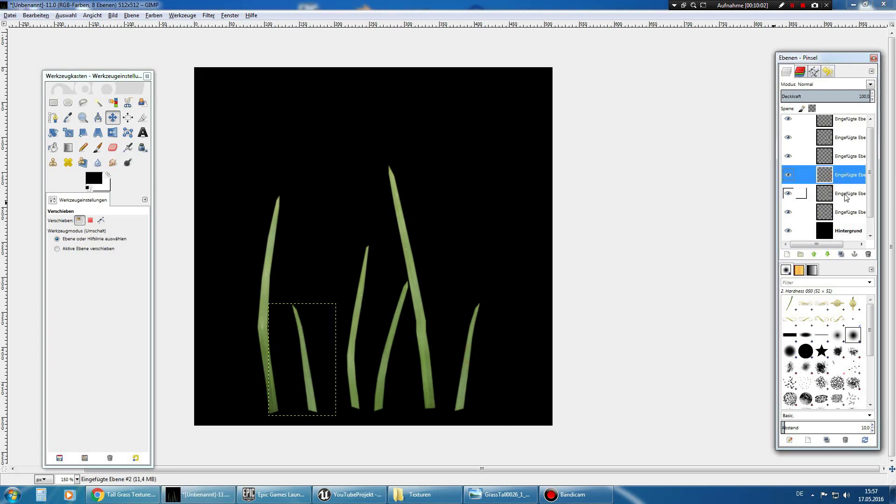
- Duplicate the tall leaning blade's layer and move the copy left of the center blades
{"action": "left_click", "coordinate": [845, 194]}
{"action": "right_click", "coordinate": [846, 197]}
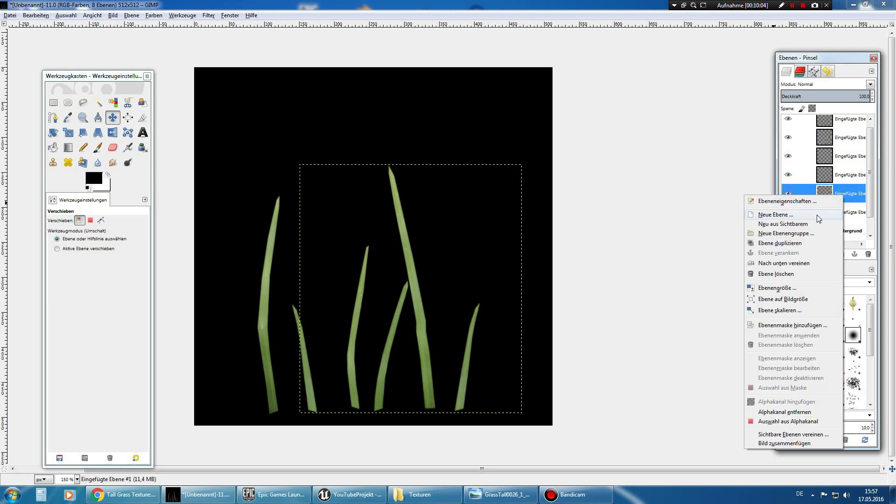
{"action": "left_click", "coordinate": [813, 242]}
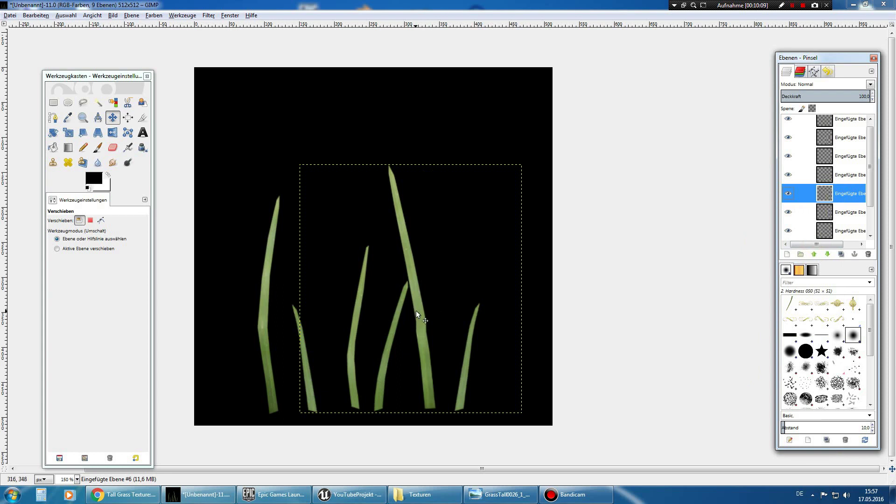
{"action": "left_click_drag", "start_coordinate": [416, 310], "coordinate": [320, 312]}
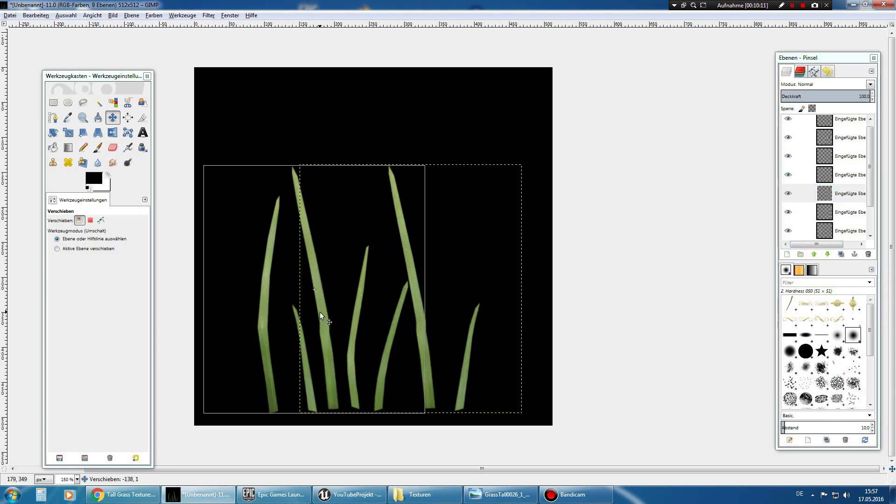
{"action": "left_click_drag", "start_coordinate": [320, 311], "coordinate": [320, 314]}
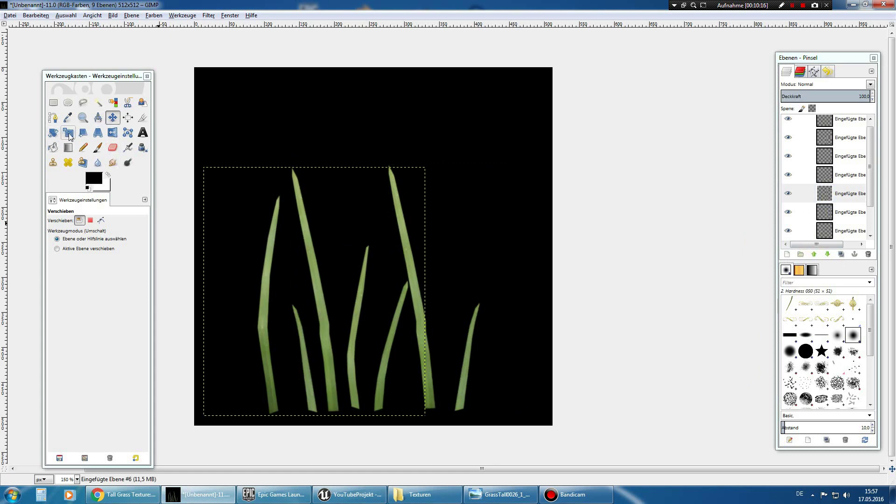
- Rotate the copy 11.64° so it stands upright, then nudge it slightly right
{"action": "left_click", "coordinate": [53, 134]}
{"action": "left_click_drag", "start_coordinate": [311, 248], "coordinate": [320, 242]}
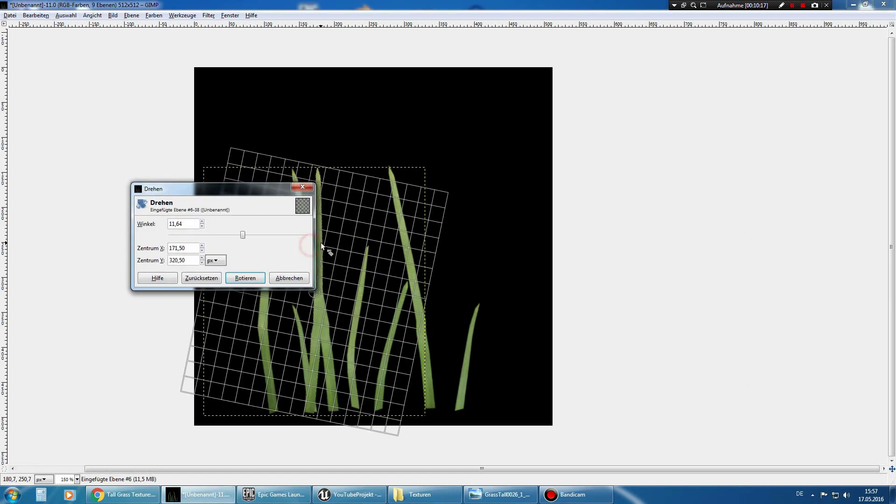
{"action": "left_click", "coordinate": [245, 276]}
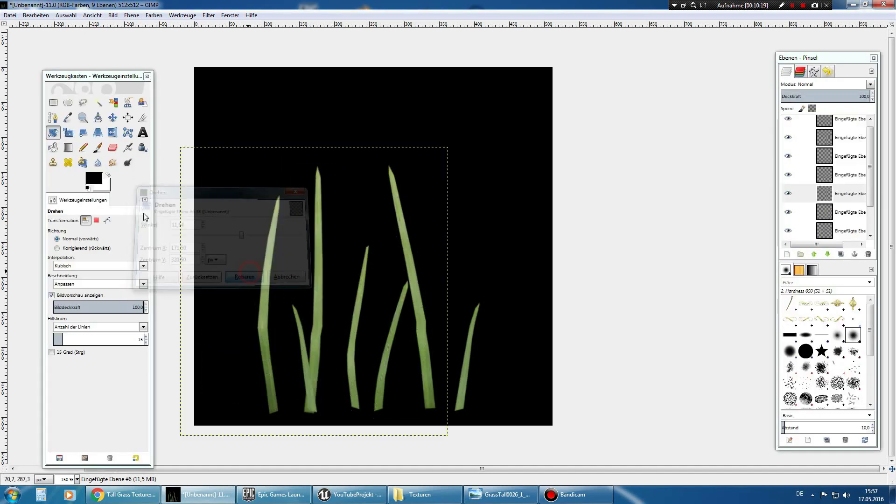
{"action": "left_click", "coordinate": [112, 117]}
{"action": "left_click_drag", "start_coordinate": [323, 279], "coordinate": [339, 279]}
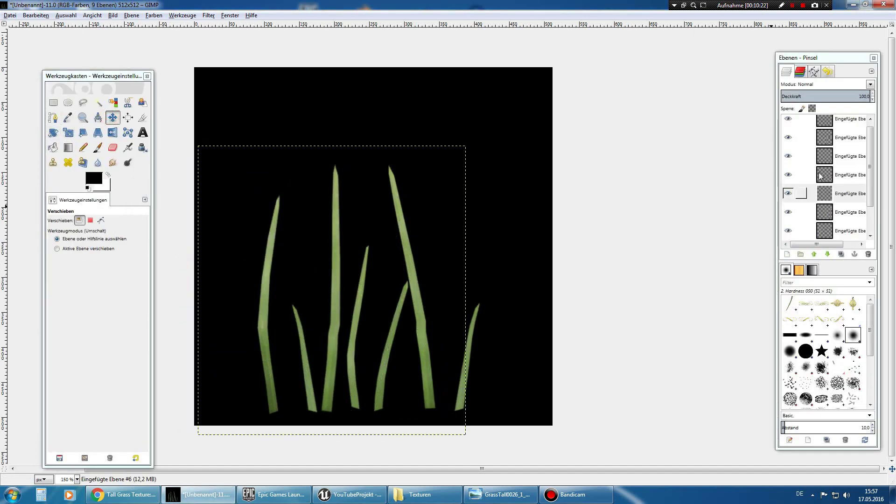
{"action": "left_click", "coordinate": [850, 180]}
{"action": "left_click", "coordinate": [848, 199]}
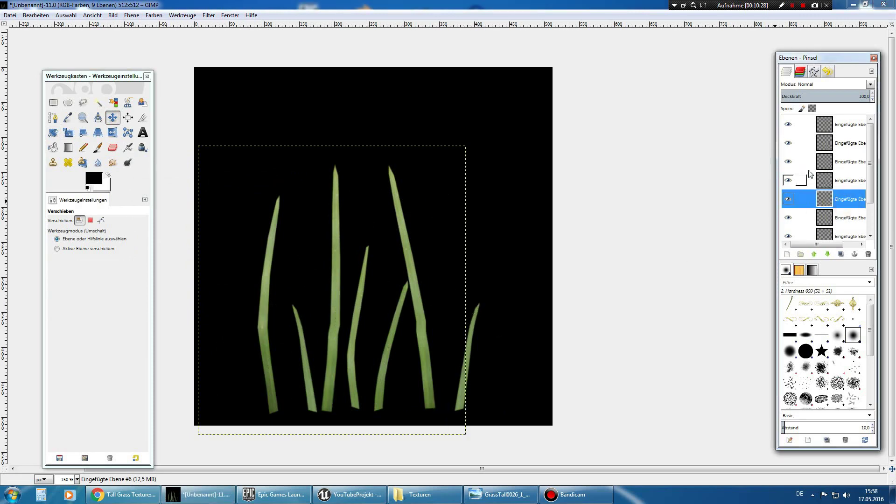
{"action": "left_click", "coordinate": [847, 148]}
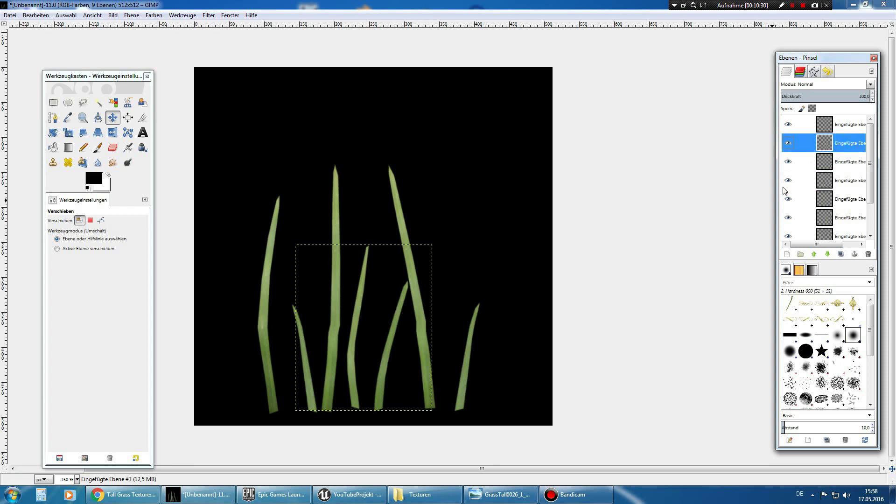
- Duplicate the two-blade layer, move the copy near the right edge and flip it horizontally
{"action": "right_click", "coordinate": [845, 150]}
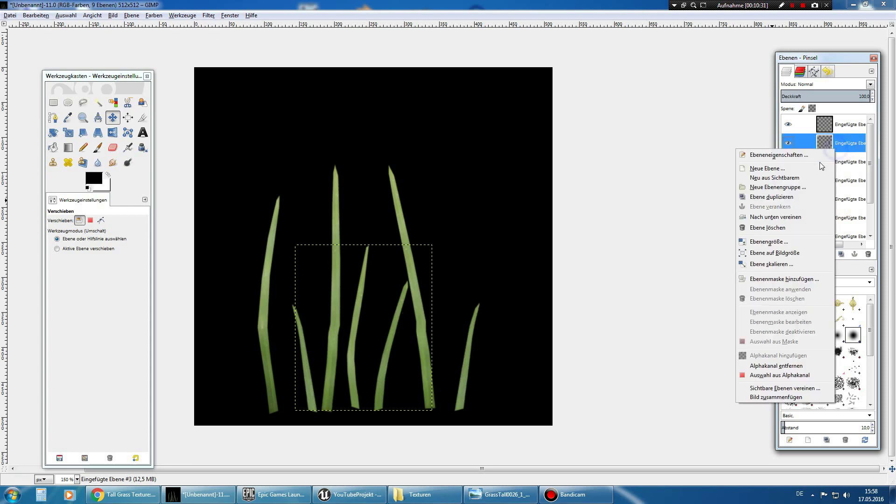
{"action": "left_click", "coordinate": [804, 197]}
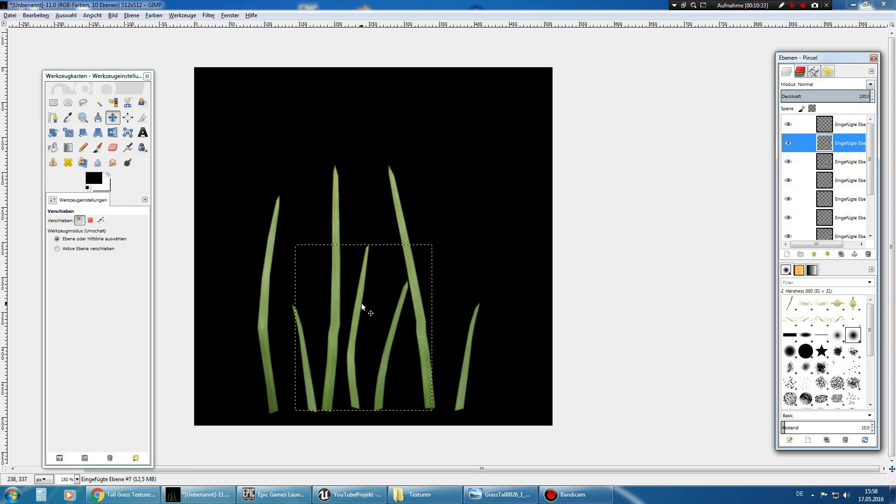
{"action": "left_click_drag", "start_coordinate": [361, 304], "coordinate": [498, 309]}
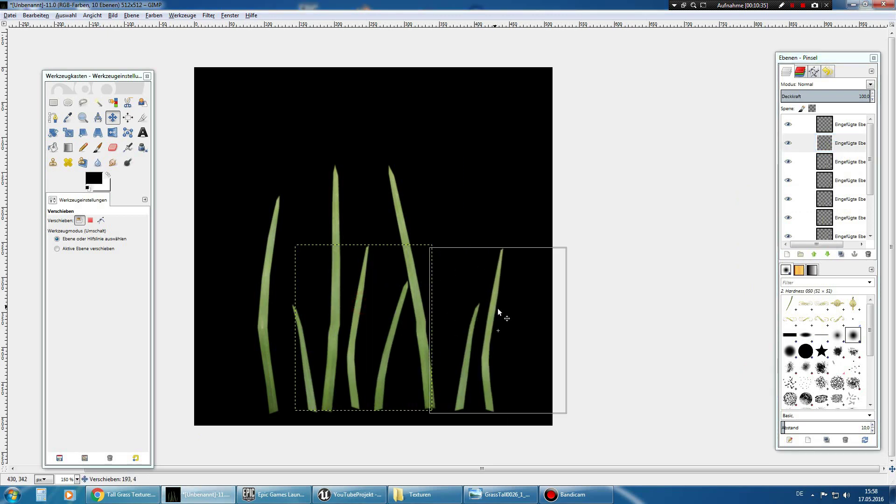
{"action": "left_click_drag", "start_coordinate": [497, 308], "coordinate": [498, 307]}
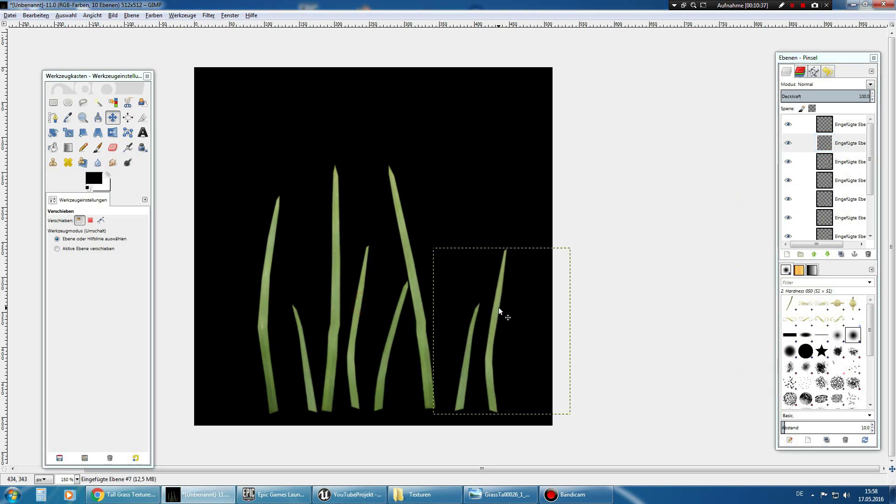
{"action": "left_click", "coordinate": [135, 16]}
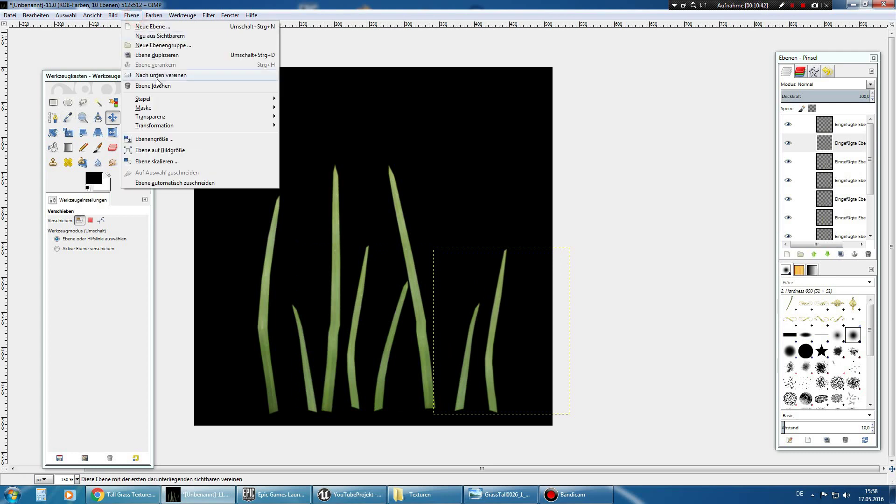
{"action": "mouse_move", "coordinate": [155, 125]}
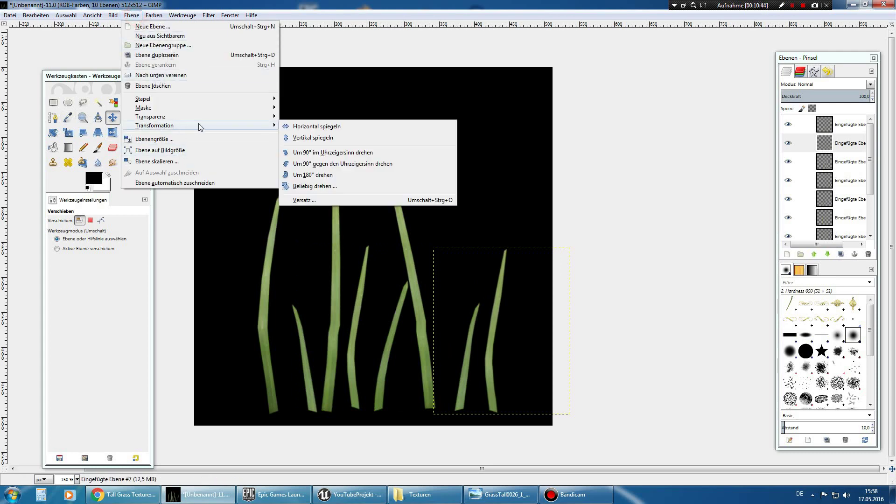
{"action": "left_click", "coordinate": [338, 127]}
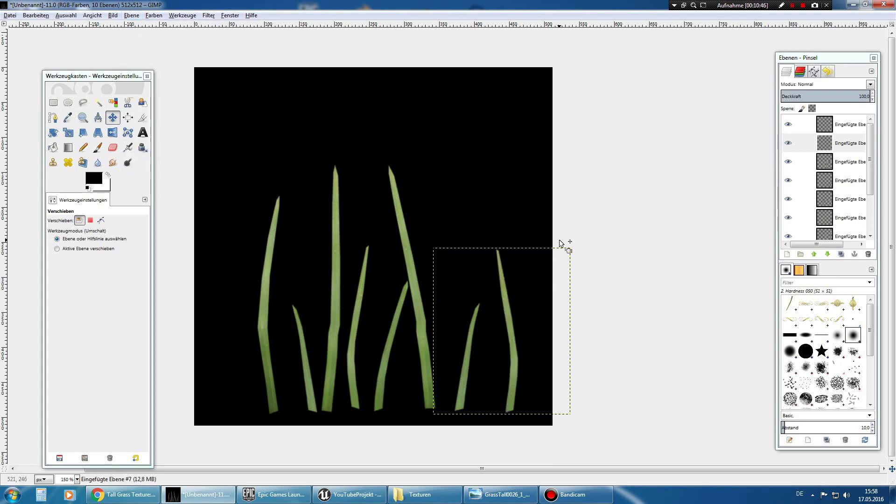
- Scroll the Layers panel and select the left-side grass layer
{"action": "left_click", "coordinate": [338, 264]}
{"action": "scroll", "coordinate": [840, 187], "scroll_direction": "down", "scroll_amount": 2}
{"action": "left_click", "coordinate": [845, 194]}
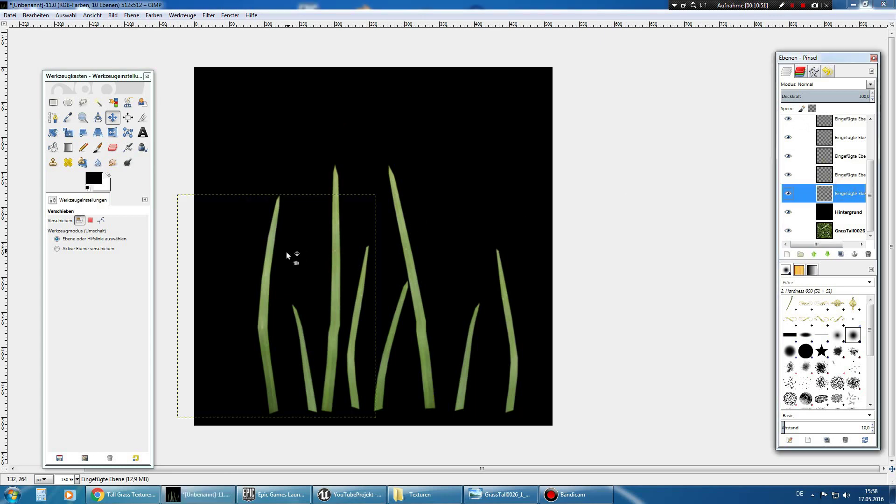
- Duplicate the left grass layer and move the copy into the right half, slightly higher
{"action": "right_click", "coordinate": [843, 196]}
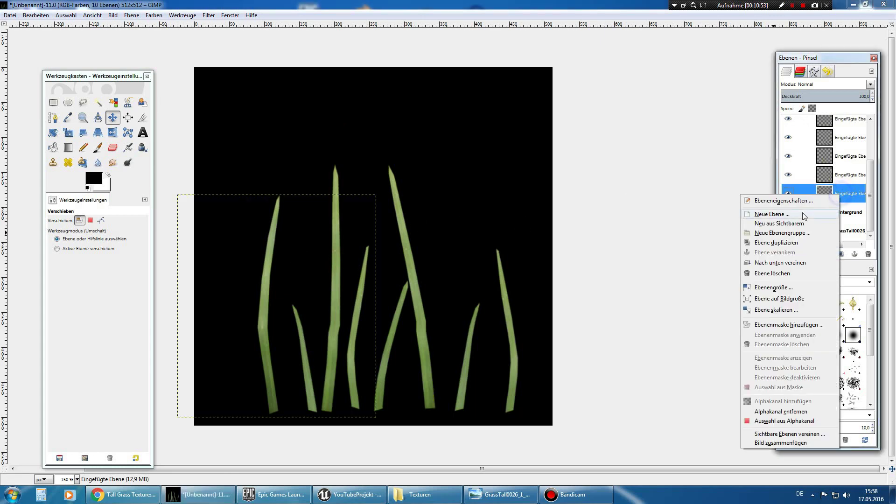
{"action": "left_click", "coordinate": [795, 243]}
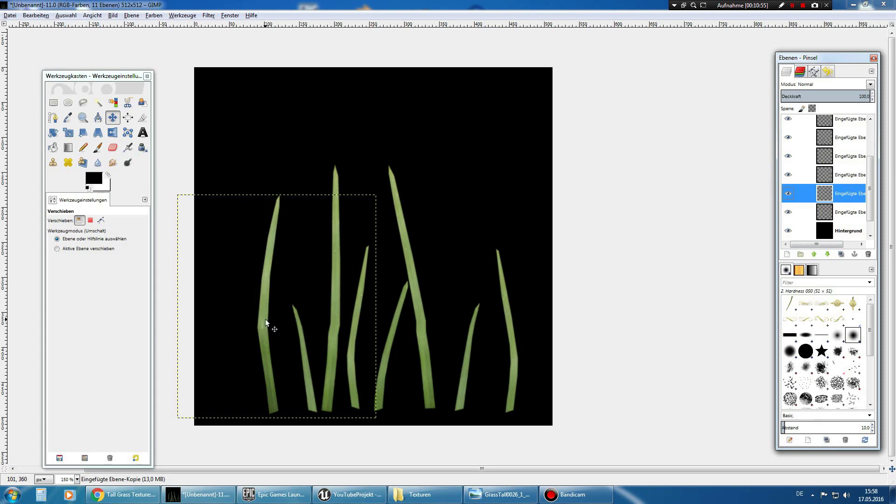
{"action": "left_click_drag", "start_coordinate": [265, 319], "coordinate": [441, 317]}
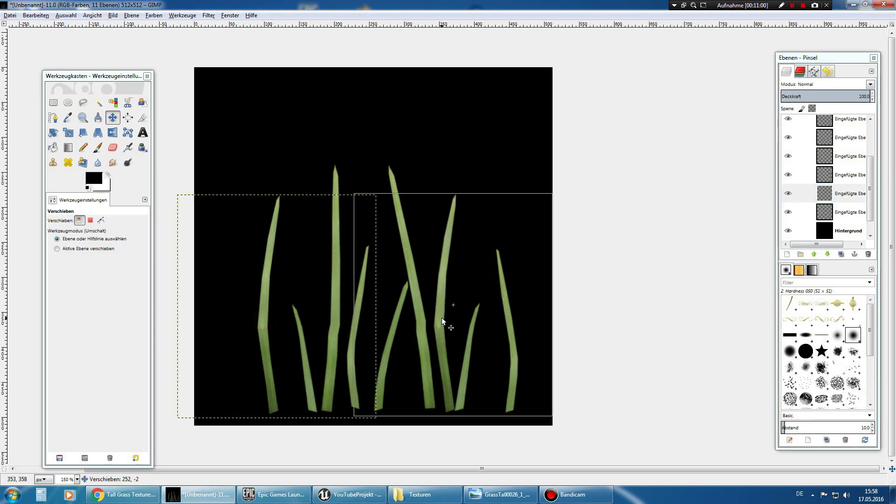
{"action": "left_click_drag", "start_coordinate": [441, 318], "coordinate": [442, 315]}
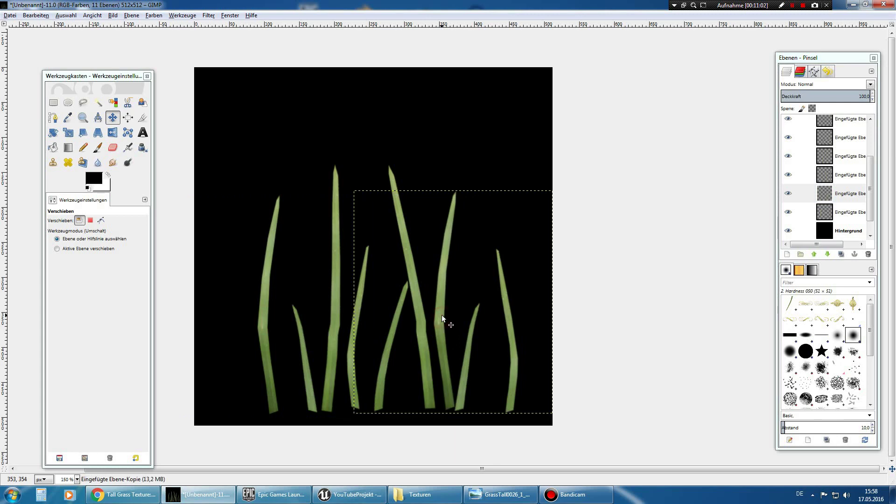
- Flip the copied grass clump horizontally and nudge it 16 px left
{"action": "left_click", "coordinate": [114, 17]}
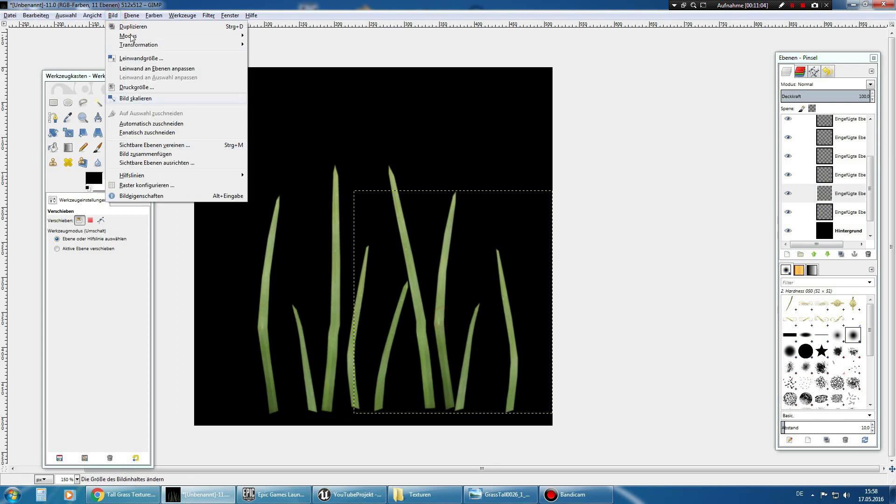
{"action": "left_click", "coordinate": [130, 16]}
{"action": "mouse_move", "coordinate": [155, 125]}
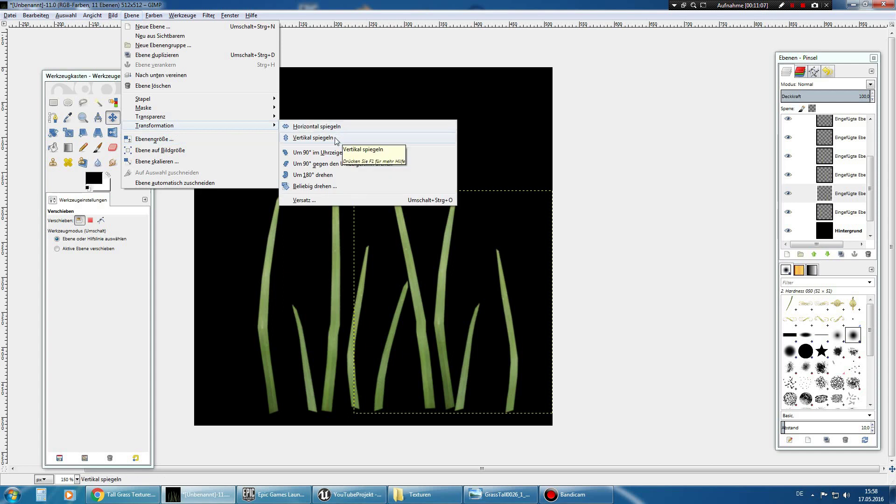
{"action": "left_click", "coordinate": [337, 127]}
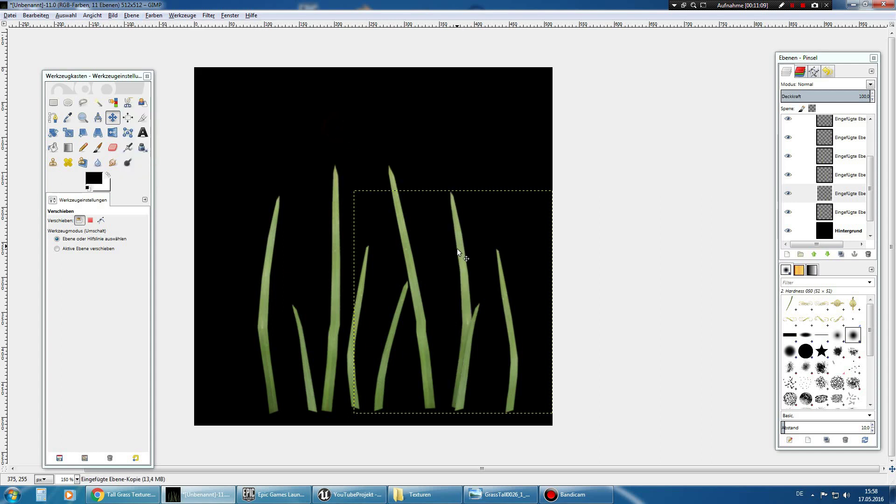
{"action": "left_click_drag", "start_coordinate": [461, 257], "coordinate": [454, 256]}
- Rotate the copied grass clump by −10.54° and shift it about 14 px left
{"action": "left_click", "coordinate": [65, 134]}
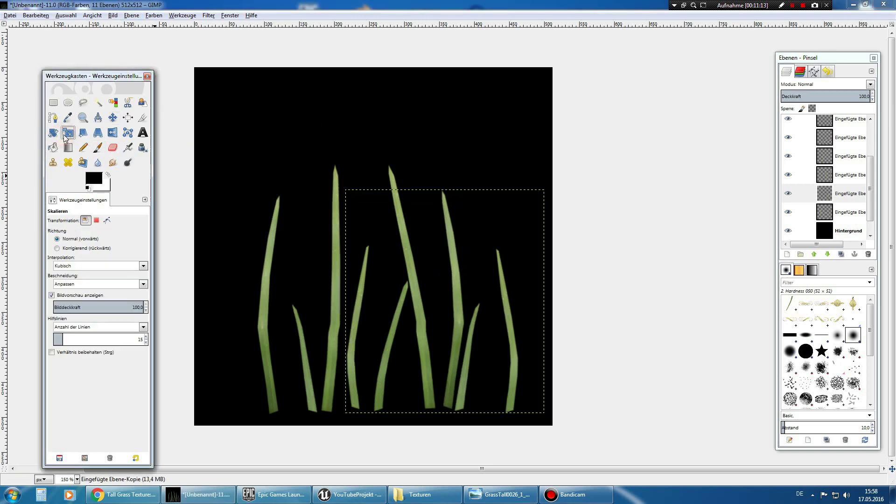
{"action": "left_click_drag", "start_coordinate": [458, 334], "coordinate": [464, 337]}
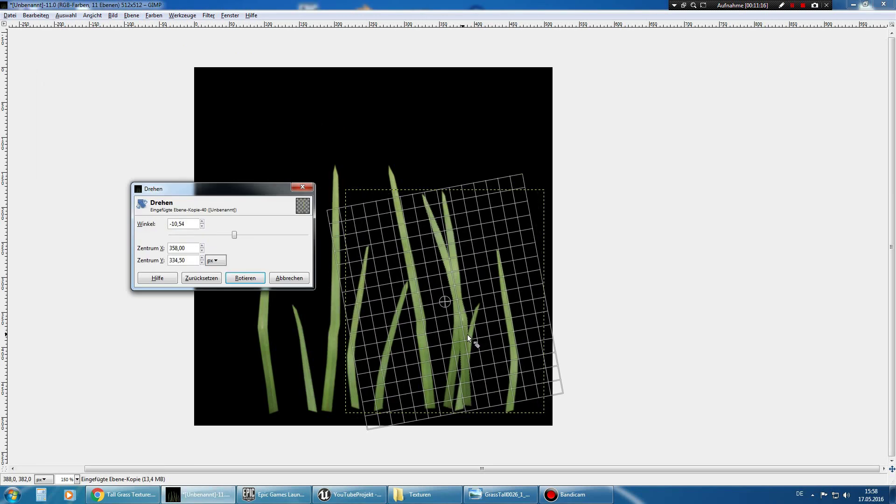
{"action": "left_click", "coordinate": [252, 278]}
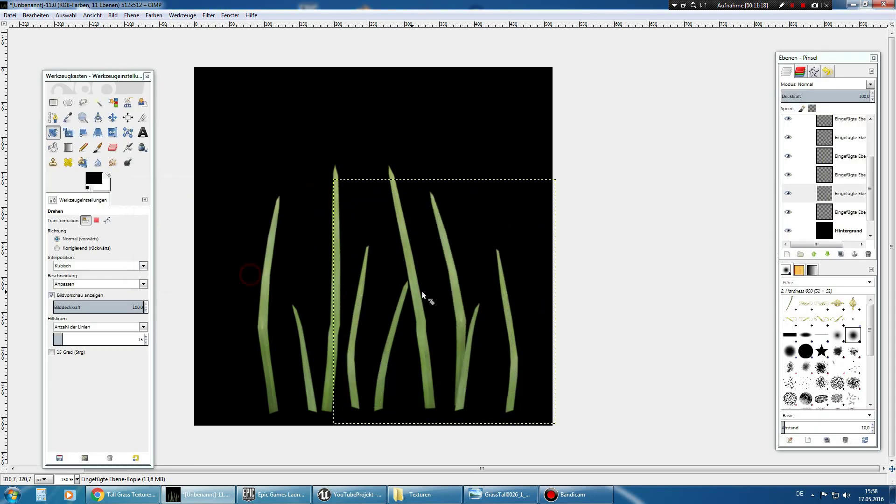
{"action": "left_click", "coordinate": [113, 117]}
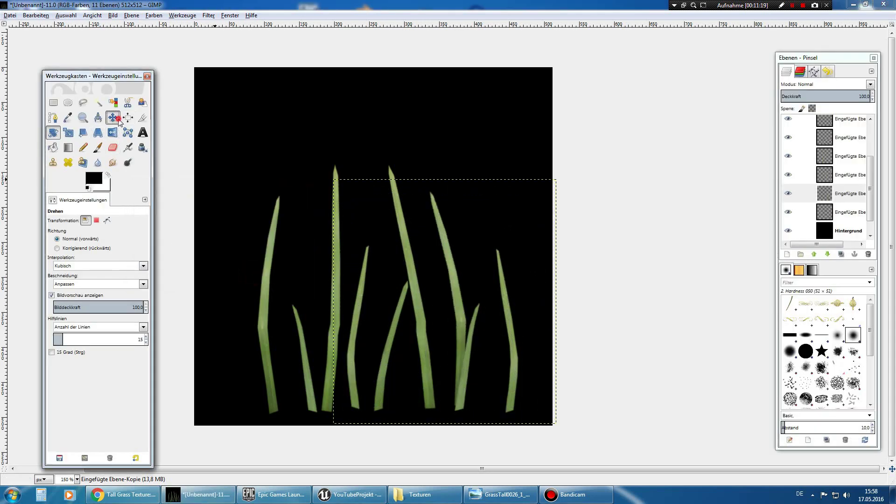
{"action": "left_click_drag", "start_coordinate": [460, 290], "coordinate": [446, 292]}
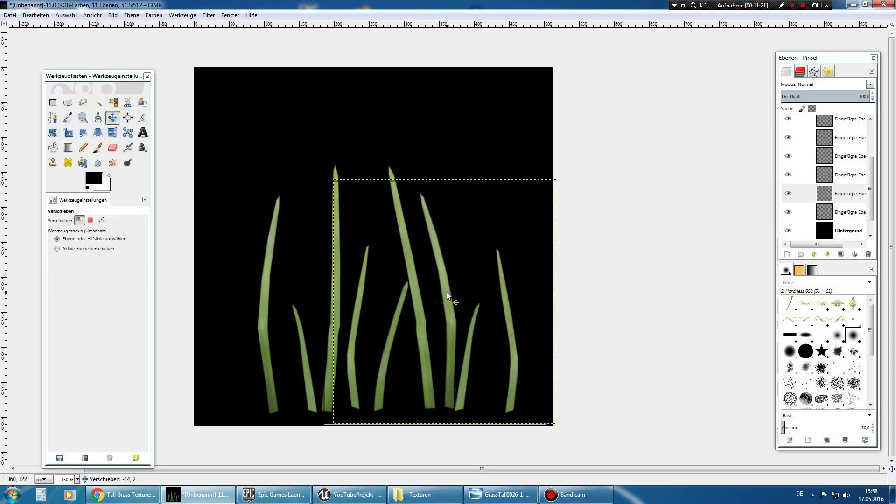
- Scale the grass clump down to 321 × 320 px
{"action": "left_click", "coordinate": [70, 134]}
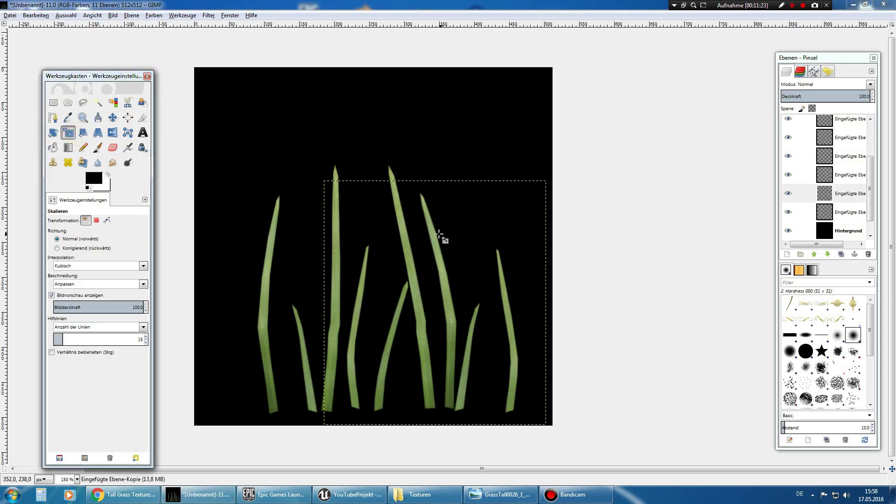
{"action": "key", "text": "Tab"}
{"action": "left_click_drag", "start_coordinate": [434, 237], "coordinate": [434, 261]}
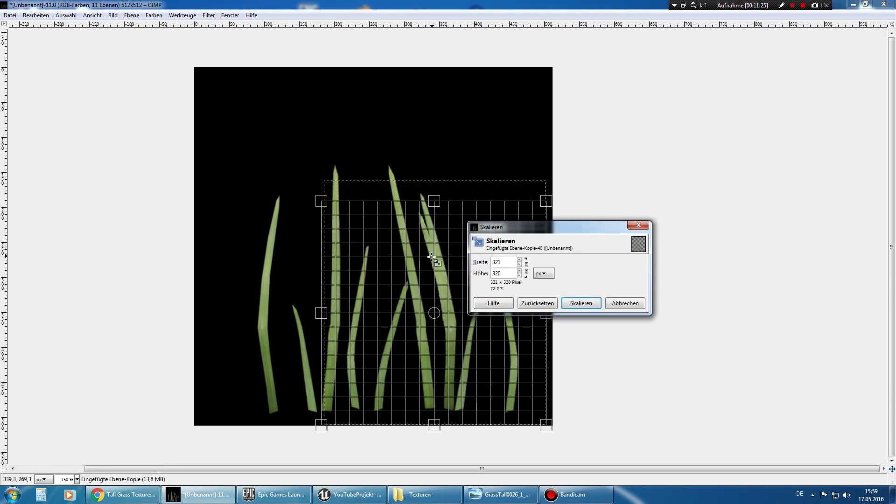
{"action": "left_click", "coordinate": [578, 303]}
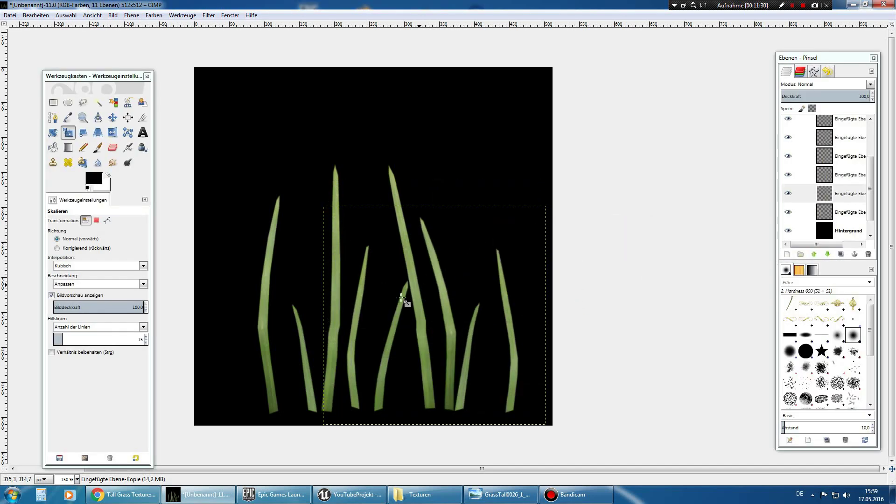
- Duplicate the scaled grass layer and move the copy about 302 px left
{"action": "left_click", "coordinate": [850, 155]}
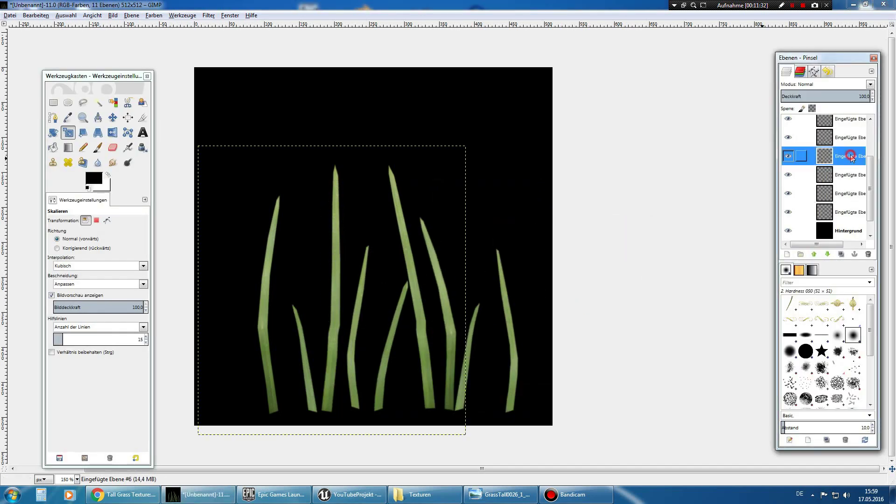
{"action": "left_click", "coordinate": [845, 175]}
{"action": "left_click", "coordinate": [847, 191]}
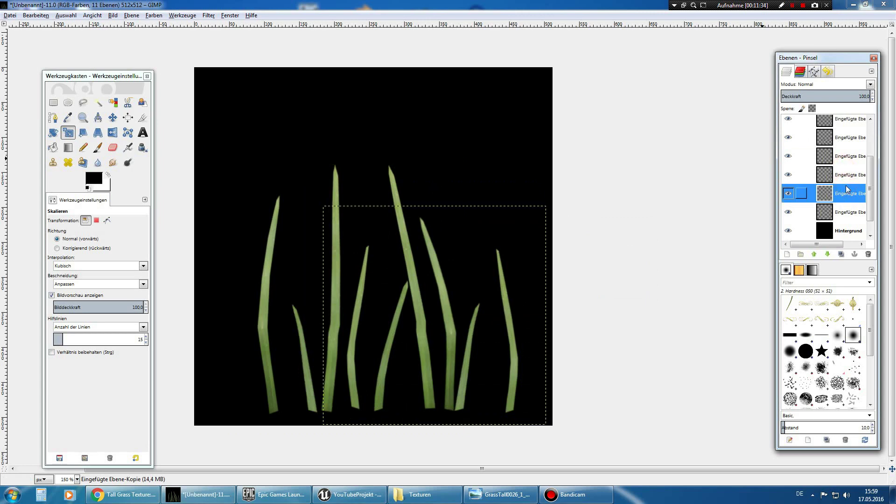
{"action": "right_click", "coordinate": [843, 196]}
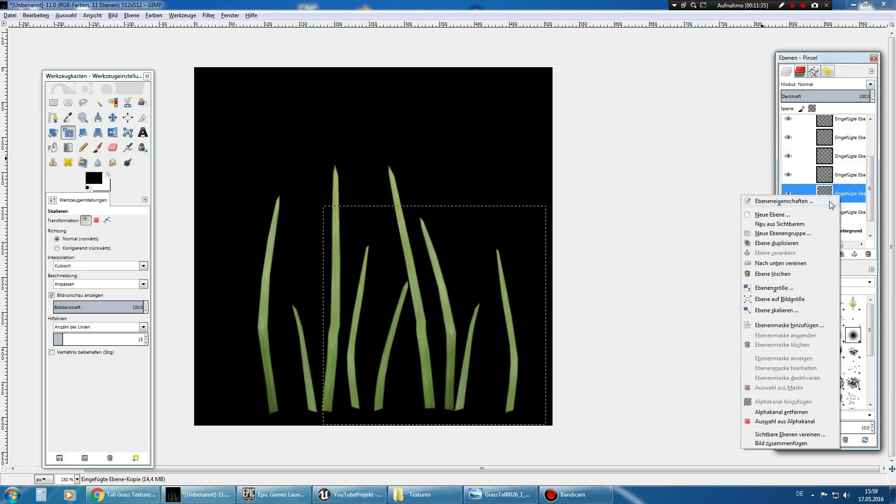
{"action": "left_click", "coordinate": [808, 246]}
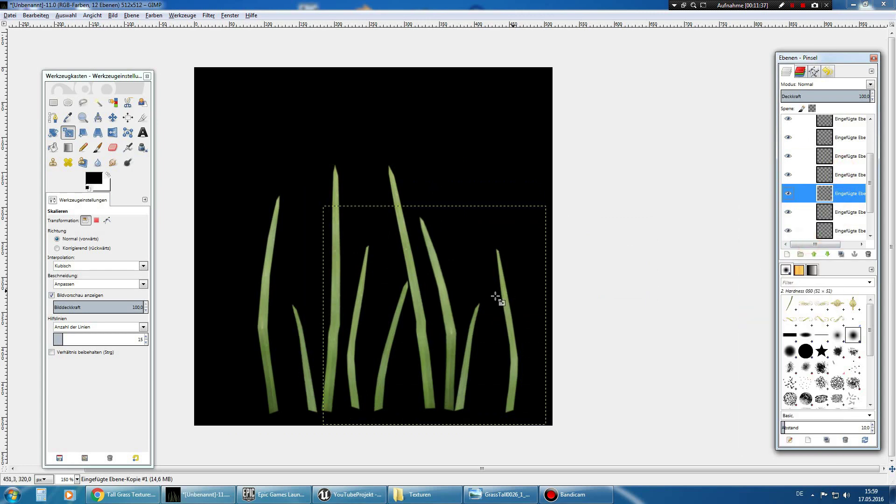
{"action": "left_click", "coordinate": [113, 117]}
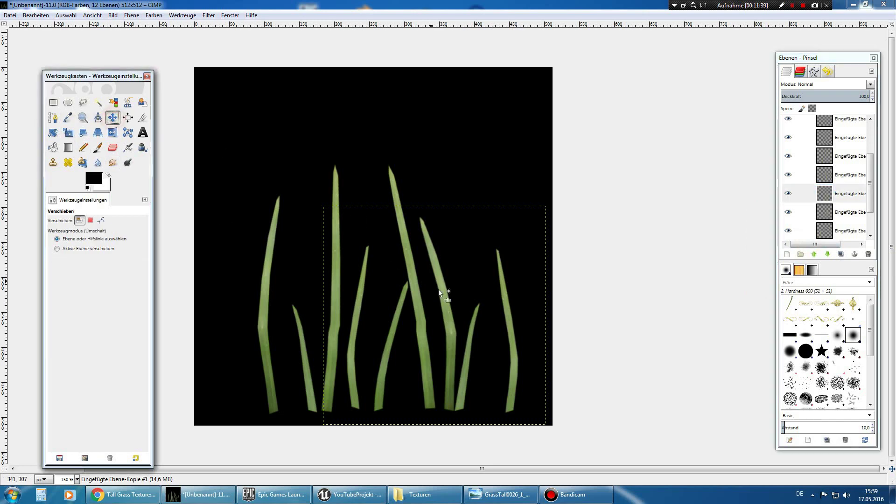
{"action": "left_click_drag", "start_coordinate": [442, 301], "coordinate": [234, 301]}
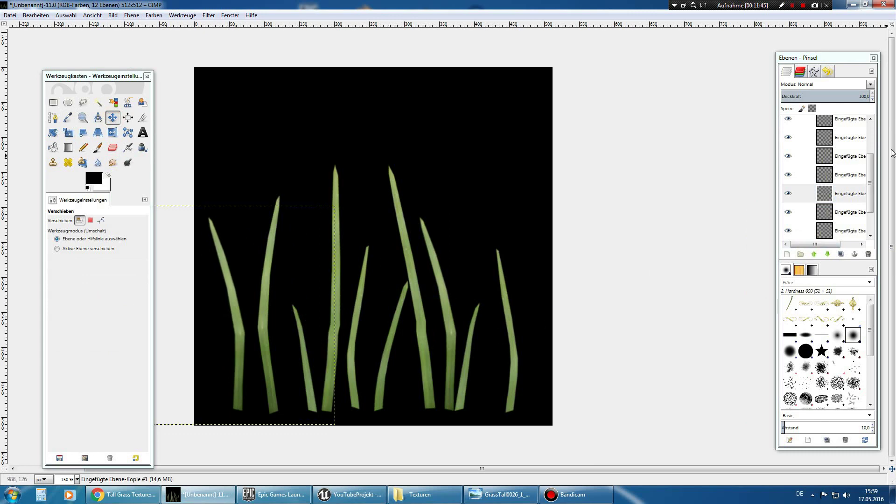
- Step down through the Layers panel to select a lower grass layer
{"action": "left_click", "coordinate": [850, 156]}
{"action": "left_click", "coordinate": [849, 174]}
{"action": "left_click", "coordinate": [850, 194]}
{"action": "left_click", "coordinate": [850, 212]}
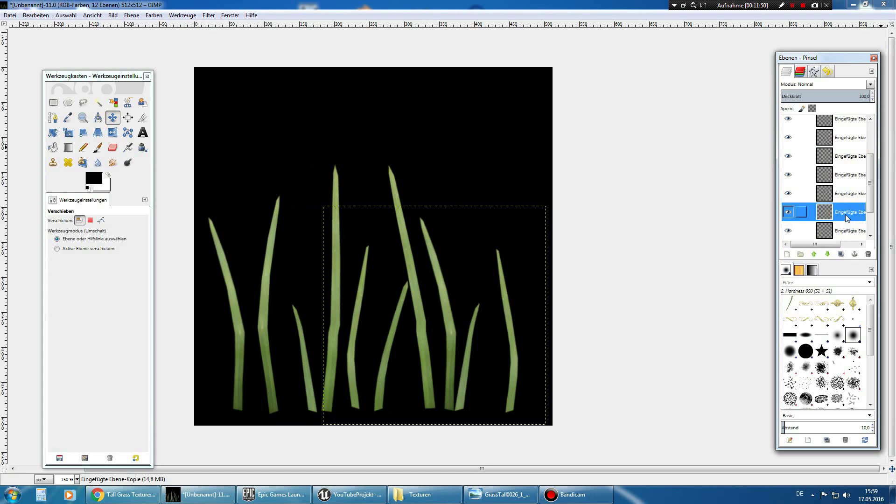
- Duplicate the selected grass layer and position the copy among the right-side blades
{"action": "right_click", "coordinate": [847, 218]}
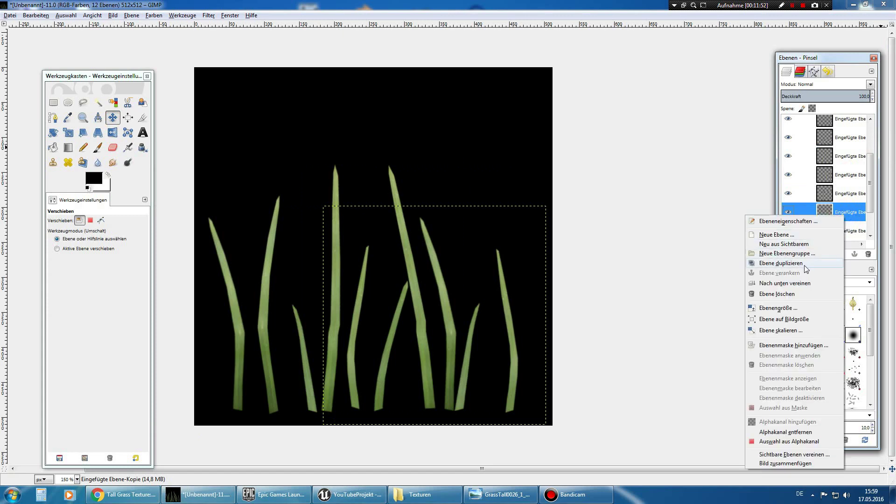
{"action": "left_click", "coordinate": [780, 264]}
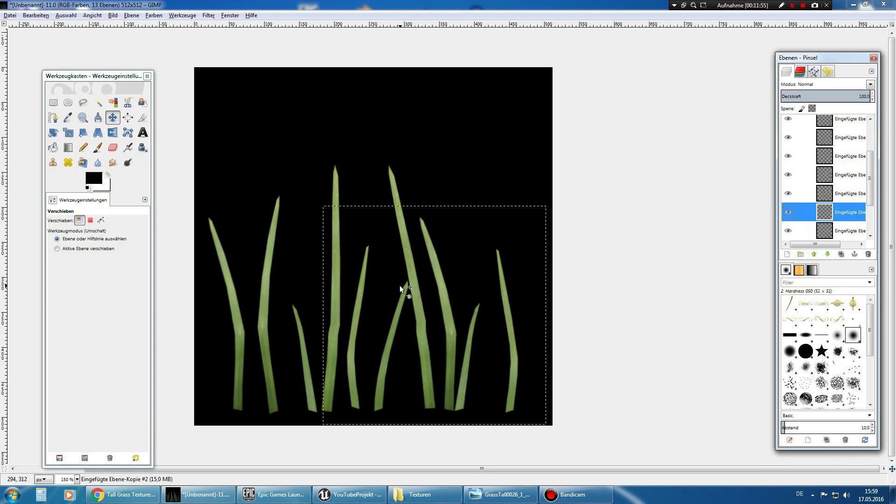
{"action": "left_click_drag", "start_coordinate": [391, 337], "coordinate": [421, 358]}
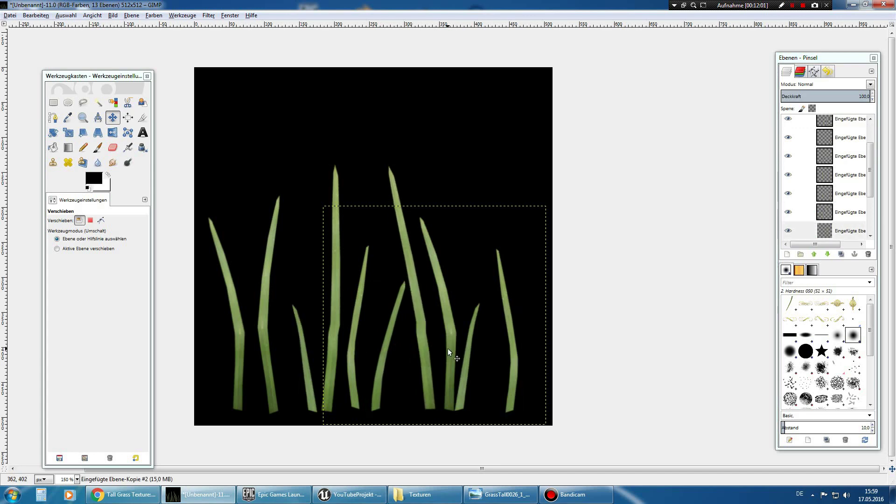
{"action": "left_click_drag", "start_coordinate": [447, 349], "coordinate": [288, 349]}
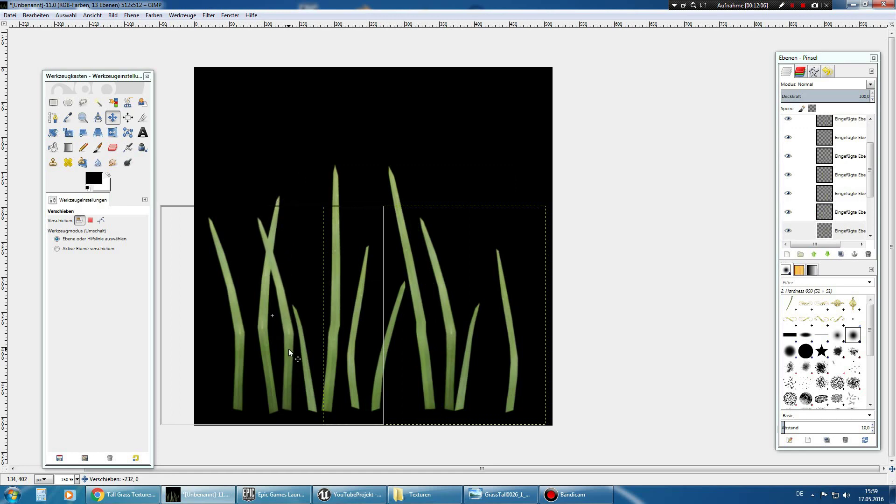
{"action": "mouse_move", "coordinate": [290, 352]}
{"action": "left_mouse_down"}
{"action": "mouse_move", "coordinate": [533, 343]}
{"action": "mouse_move", "coordinate": [489, 349]}
{"action": "left_mouse_up"}
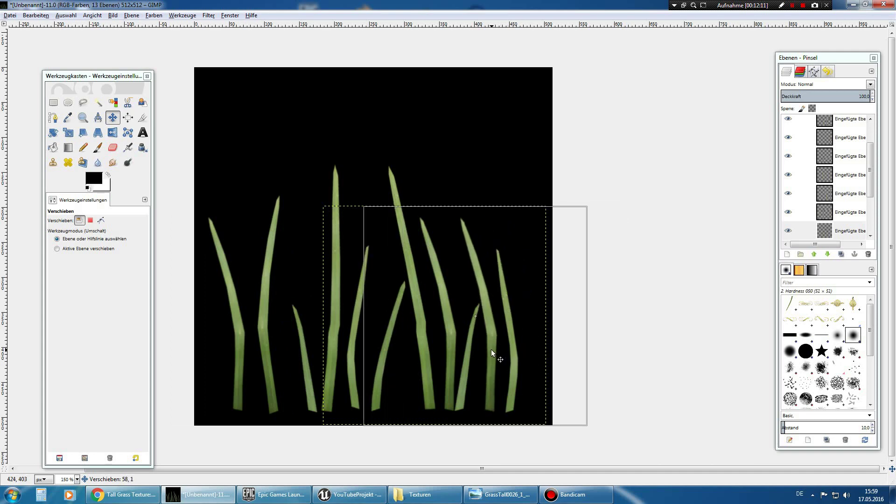
{"action": "left_click_drag", "start_coordinate": [489, 349], "coordinate": [480, 349]}
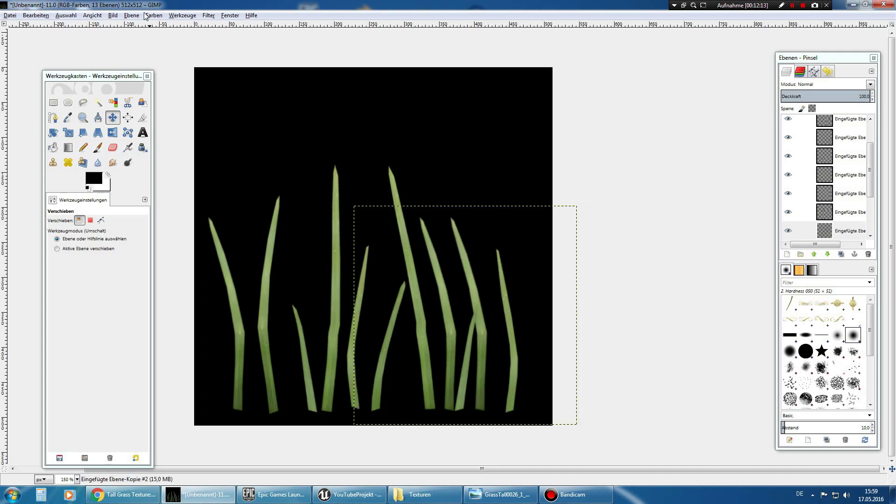
- Flip the copy horizontally and move it toward the canvas centre
{"action": "left_click", "coordinate": [130, 15]}
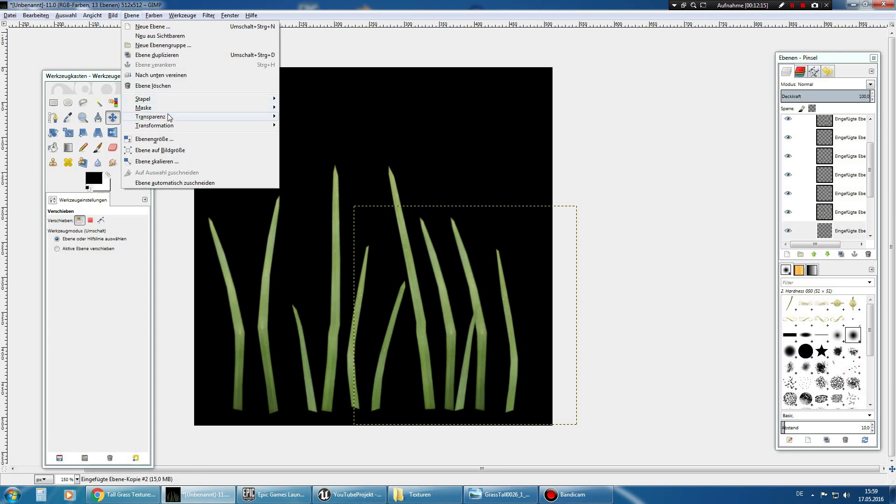
{"action": "mouse_move", "coordinate": [155, 125]}
{"action": "left_click", "coordinate": [319, 126]}
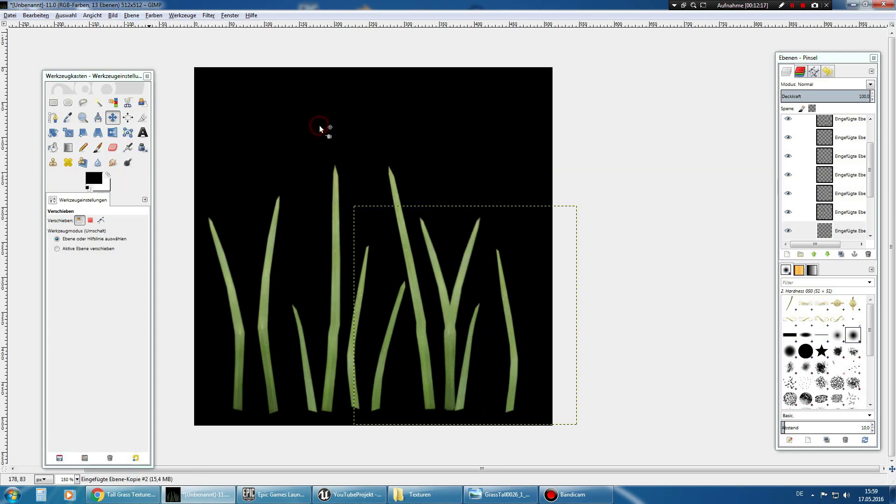
{"action": "mouse_move", "coordinate": [458, 281]}
{"action": "left_mouse_down"}
{"action": "mouse_move", "coordinate": [504, 281]}
{"action": "mouse_move", "coordinate": [448, 280]}
{"action": "mouse_move", "coordinate": [393, 261]}
{"action": "left_mouse_up"}
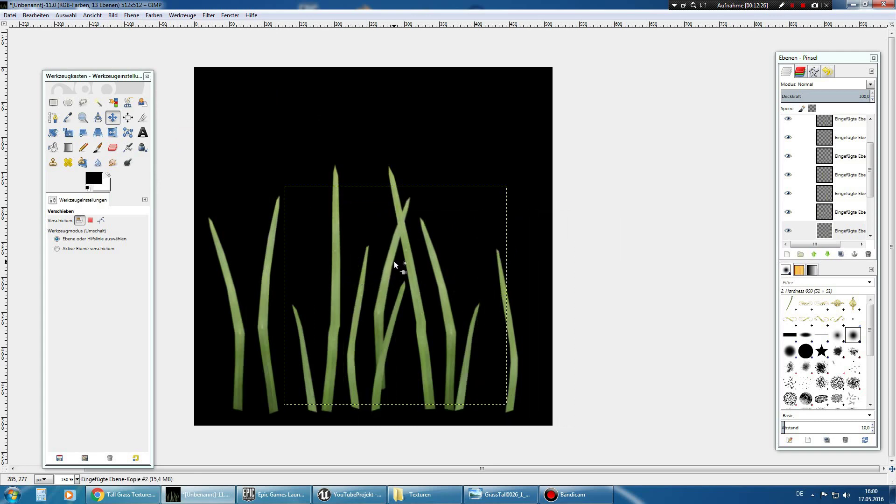
- Select the short blade-pair layer and duplicate it twice
{"action": "left_click", "coordinate": [841, 174]}
{"action": "left_click", "coordinate": [840, 159]}
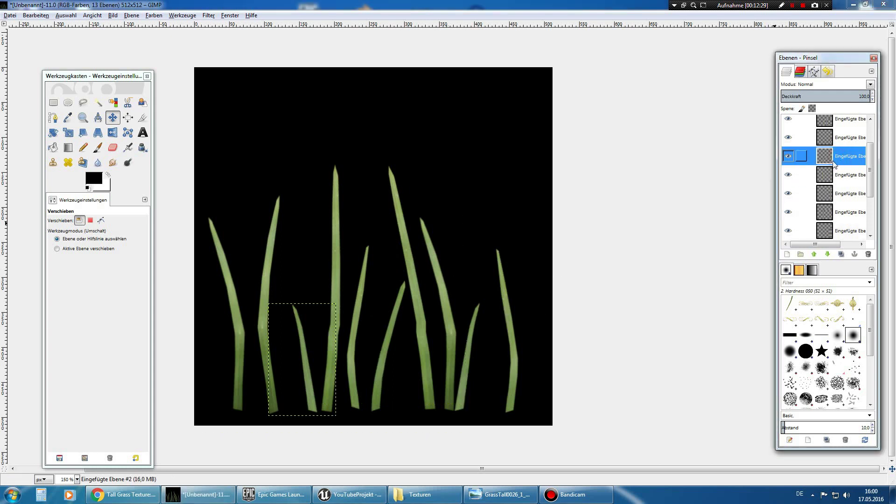
{"action": "right_click", "coordinate": [833, 160]}
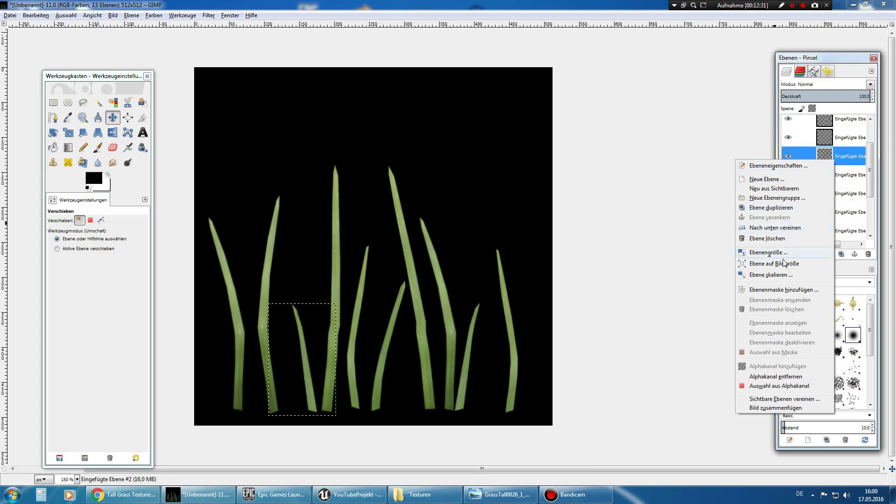
{"action": "left_click", "coordinate": [773, 208]}
{"action": "right_click", "coordinate": [825, 156]}
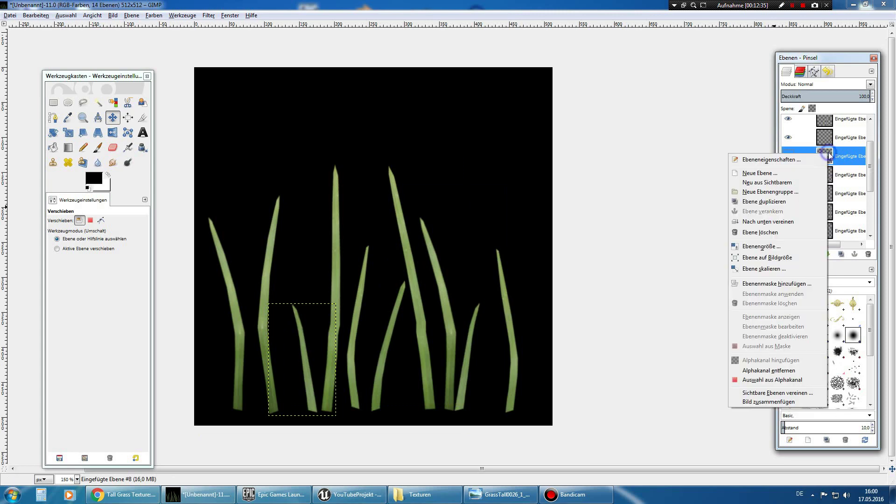
{"action": "left_click", "coordinate": [777, 202]}
- Move a duplicate to the cluster's right edge and rotate it about 9.74°
{"action": "left_click_drag", "start_coordinate": [309, 369], "coordinate": [531, 369]}
{"action": "left_click", "coordinate": [68, 136]}
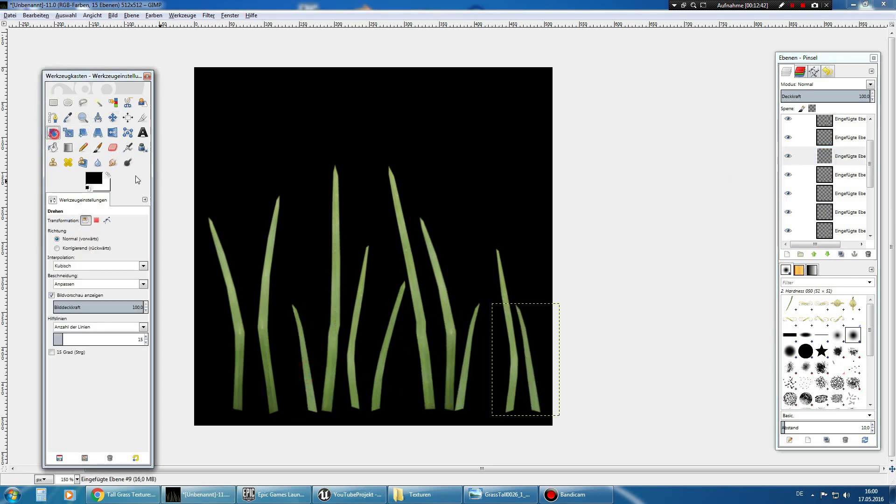
{"action": "left_click", "coordinate": [526, 326]}
{"action": "key", "text": "Tab"}
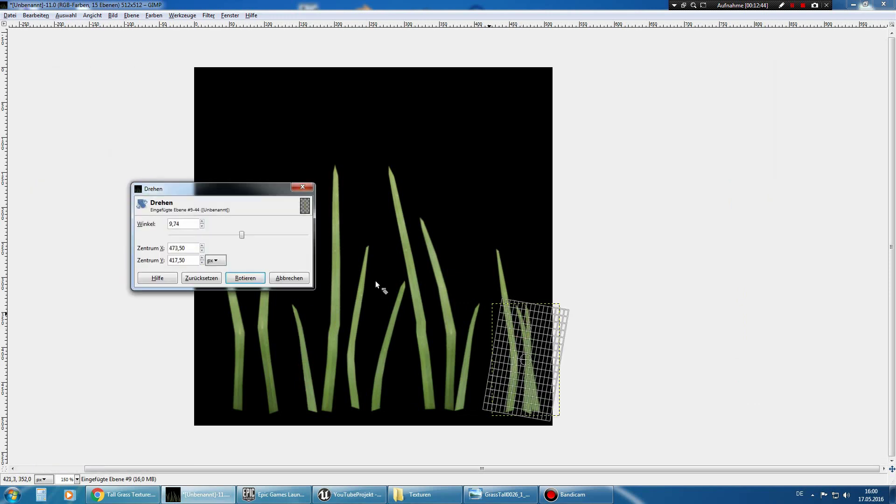
{"action": "left_click", "coordinate": [245, 278]}
{"action": "key", "text": "Tab"}
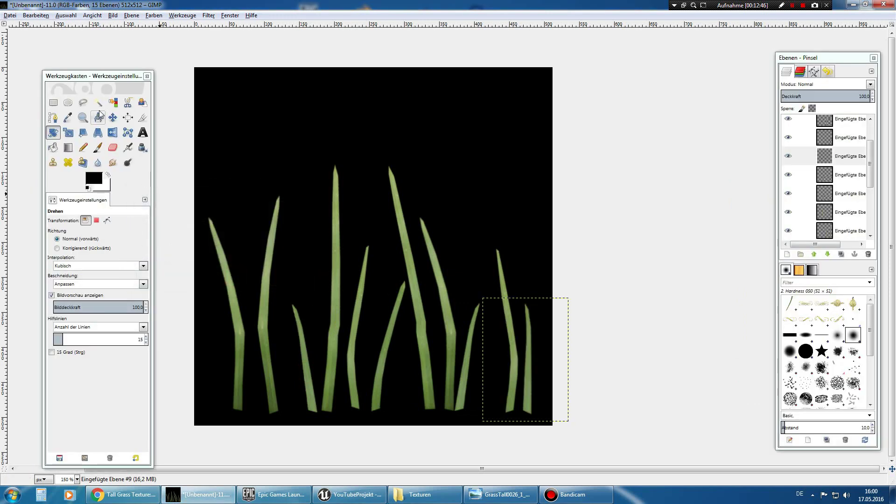
- Shift a short blade left so it crosses a blade mid-image
{"action": "left_click", "coordinate": [112, 117]}
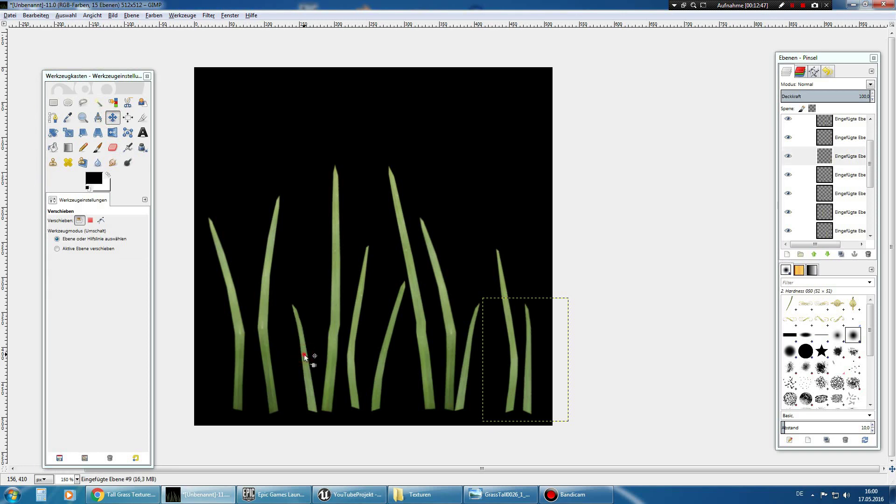
{"action": "mouse_move", "coordinate": [304, 354]}
{"action": "left_mouse_down"}
{"action": "mouse_move", "coordinate": [232, 350]}
{"action": "mouse_move", "coordinate": [397, 351]}
{"action": "left_mouse_up"}
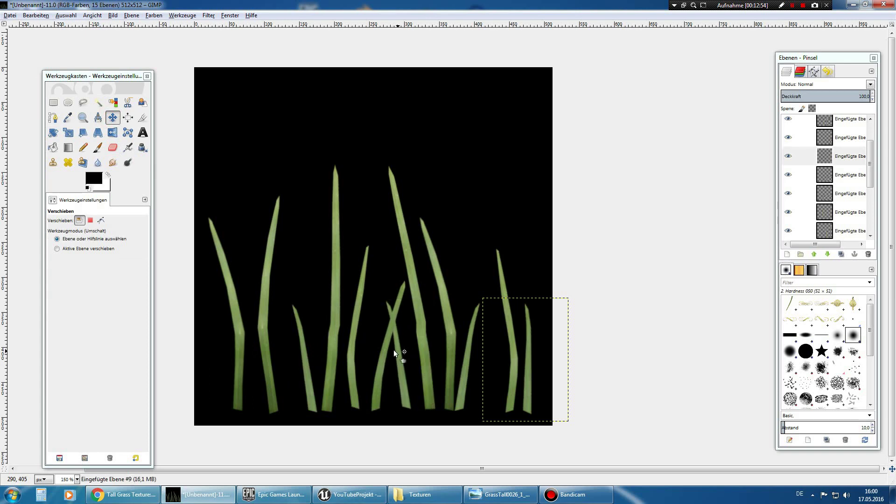
{"action": "left_click", "coordinate": [261, 331]}
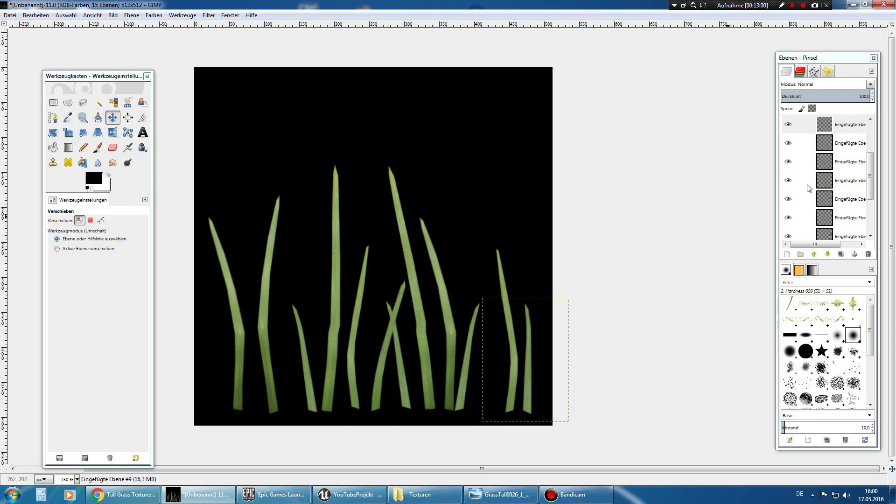
- Raise the GrassTall0026 photo layer to the top of the layer stack
{"action": "scroll", "coordinate": [825, 152], "scroll_direction": "down", "scroll_amount": 1}
{"action": "scroll", "coordinate": [825, 152], "scroll_direction": "down", "scroll_amount": 2}
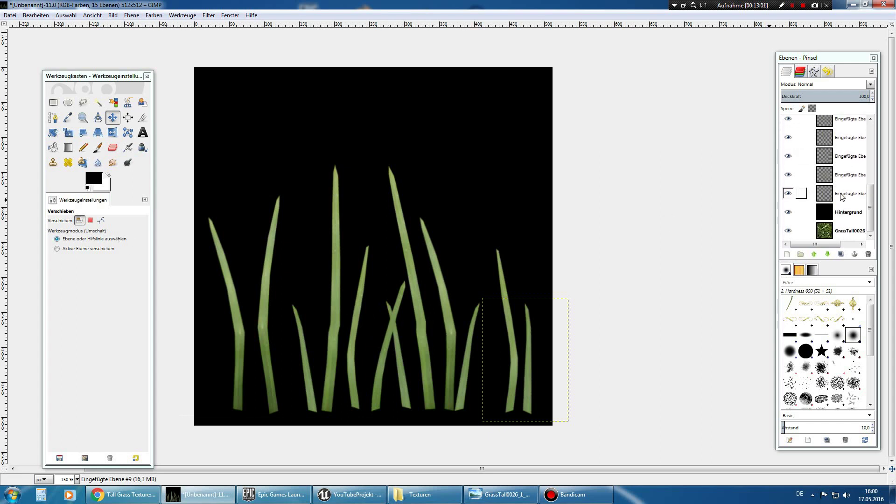
{"action": "left_click", "coordinate": [838, 235]}
{"action": "mouse_move", "coordinate": [838, 236]}
{"action": "left_mouse_down"}
{"action": "mouse_move", "coordinate": [838, 144]}
{"action": "mouse_move", "coordinate": [829, 129]}
{"action": "left_mouse_up"}
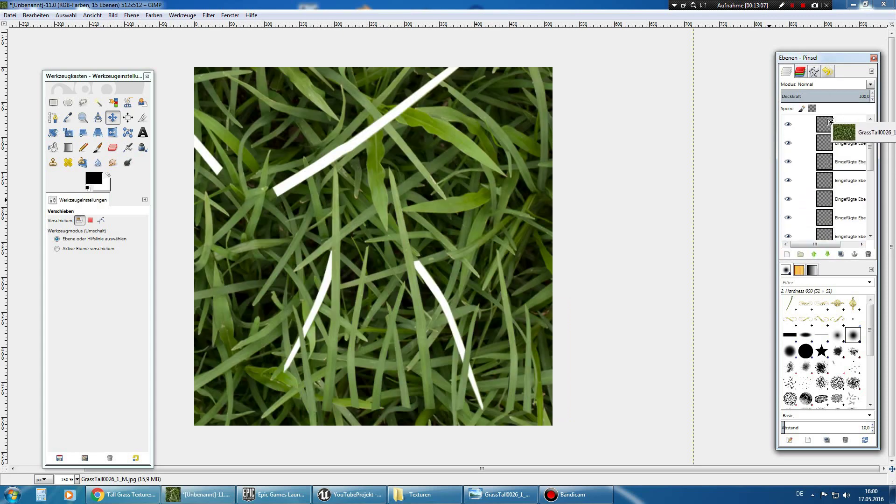
{"action": "left_click_drag", "start_coordinate": [828, 128], "coordinate": [828, 122]}
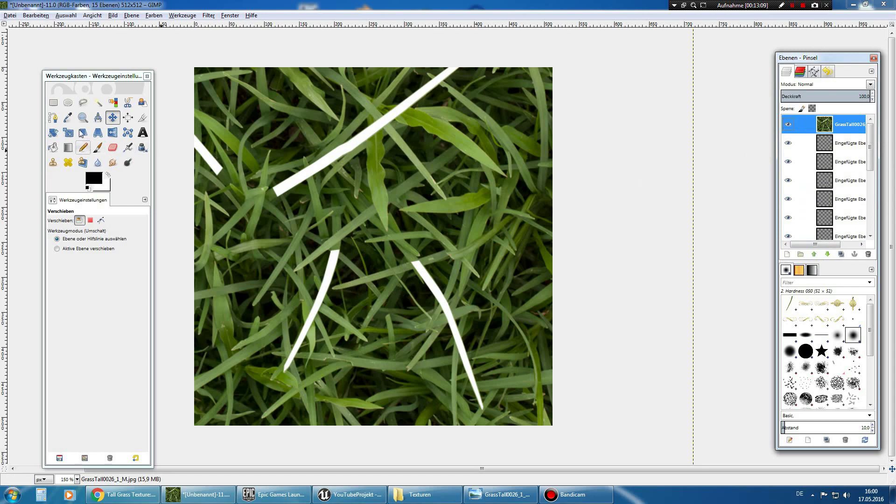
- Drag the grass photo across the canvas to expose a fresh patch of blades
{"action": "mouse_move", "coordinate": [427, 237]}
{"action": "left_mouse_down"}
{"action": "mouse_move", "coordinate": [355, 272]}
{"action": "mouse_move", "coordinate": [217, 154]}
{"action": "left_mouse_up"}
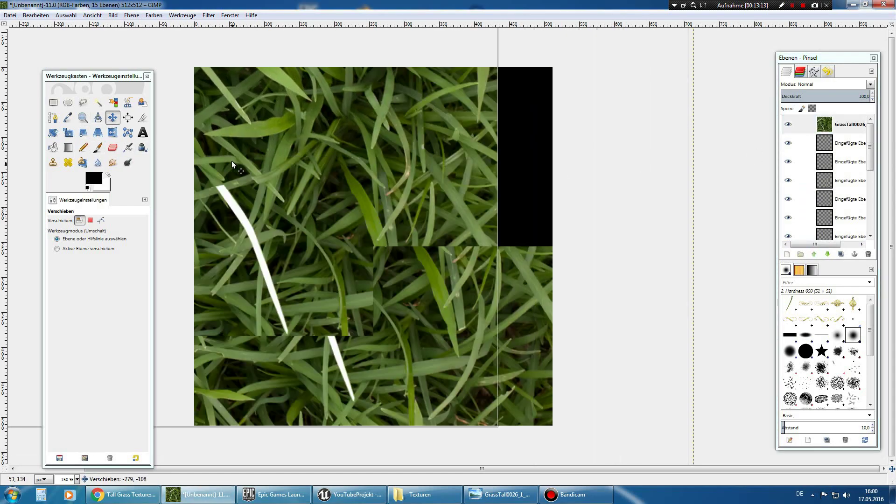
{"action": "mouse_move", "coordinate": [217, 154]}
{"action": "left_mouse_down"}
{"action": "mouse_move", "coordinate": [369, 200]}
{"action": "mouse_move", "coordinate": [520, 184]}
{"action": "left_mouse_up"}
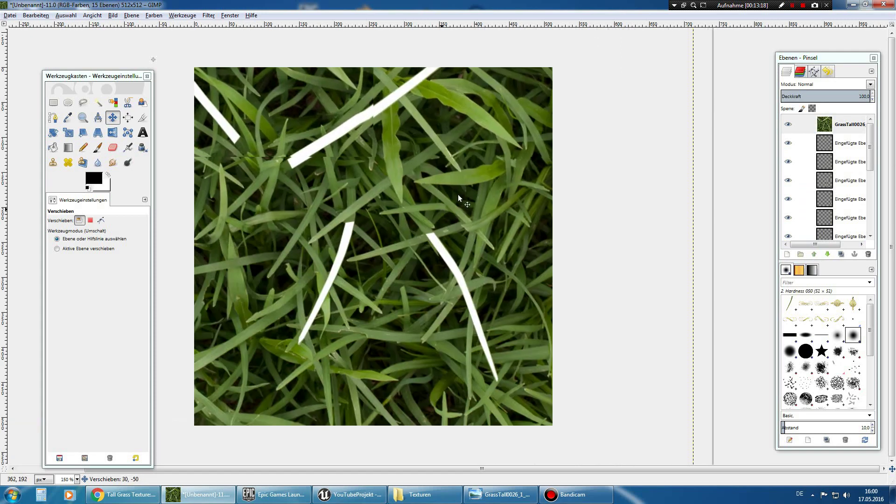
{"action": "left_click_drag", "start_coordinate": [526, 184], "coordinate": [379, 294]}
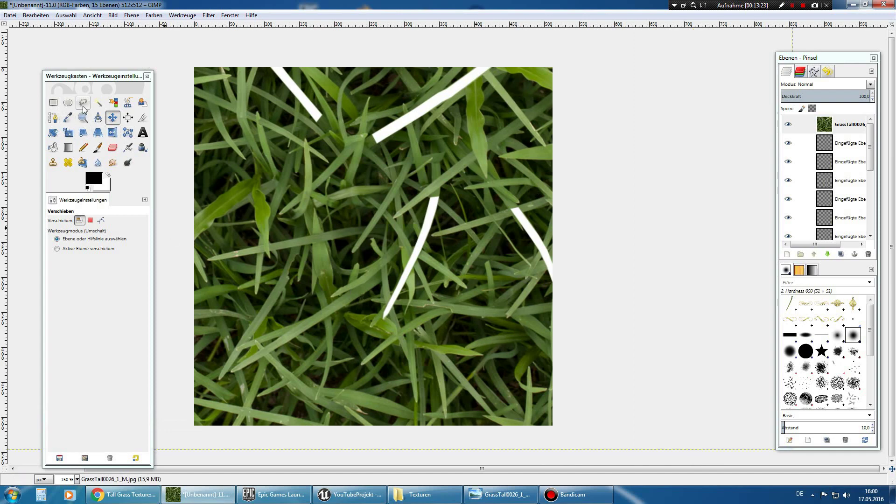
- Outline one long diagonal blade in the photo with the Free Select tool
{"action": "left_click", "coordinate": [83, 102]}
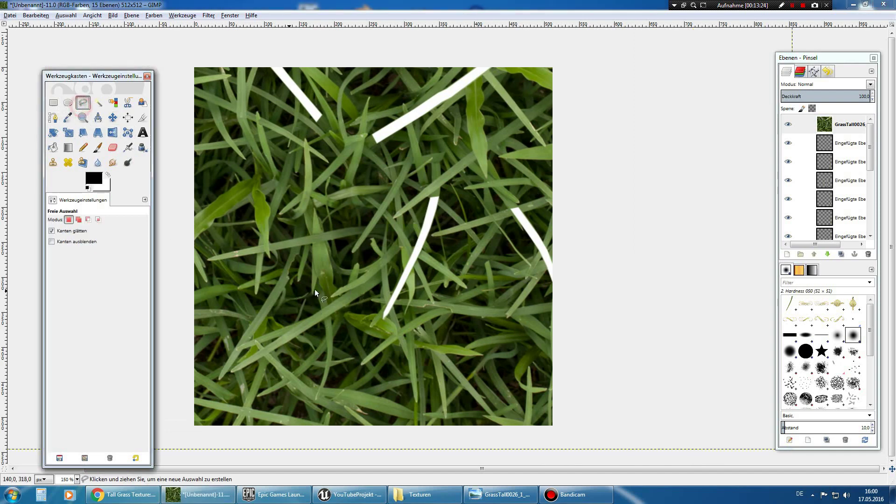
{"action": "left_click", "coordinate": [343, 295]}
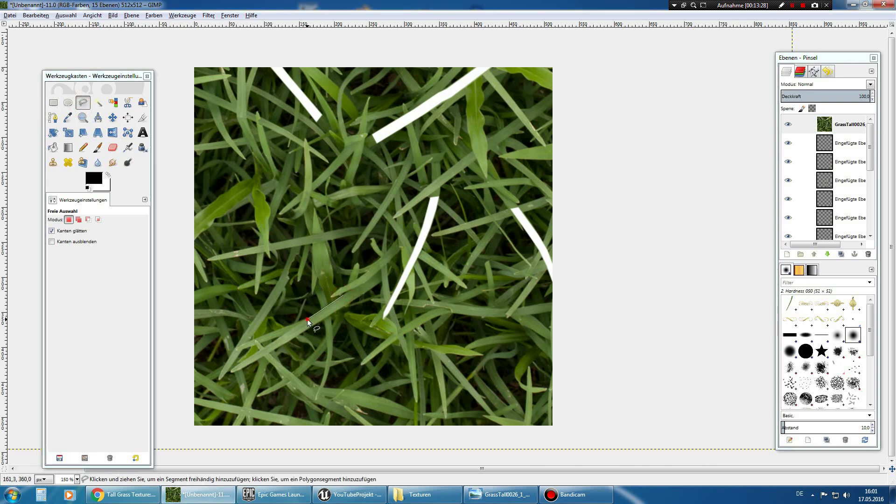
{"action": "left_click", "coordinate": [307, 318]}
{"action": "left_click", "coordinate": [281, 337]}
{"action": "left_click", "coordinate": [243, 361]}
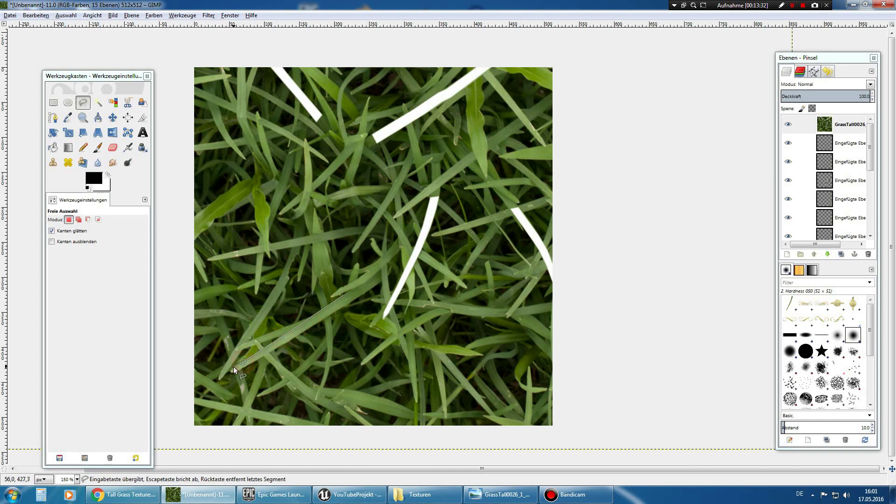
{"action": "left_click", "coordinate": [232, 370]}
{"action": "double_click", "coordinate": [247, 365]}
{"action": "left_click", "coordinate": [350, 300]}
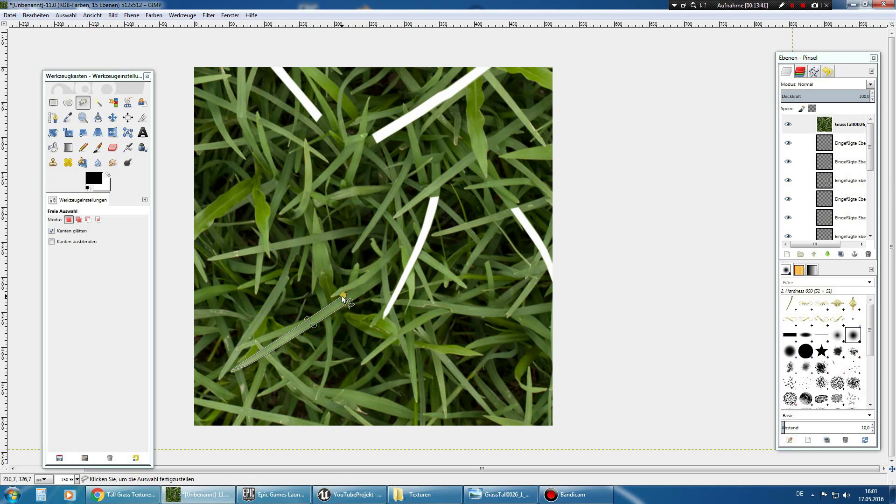
{"action": "double_click", "coordinate": [343, 295]}
- Cut the blade, paste it as a new layer, and start lowering GrassTall0026
{"action": "key", "text": "ctrl+x"}
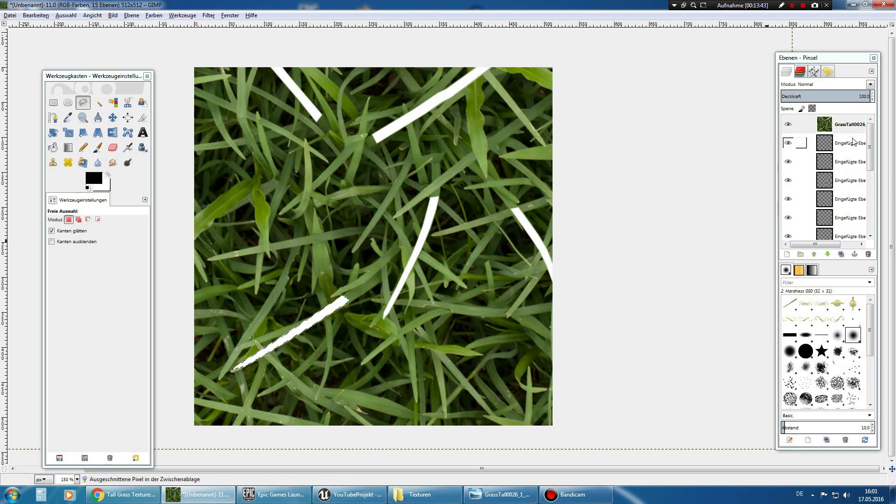
{"action": "left_click_drag", "start_coordinate": [870, 147], "coordinate": [870, 161]}
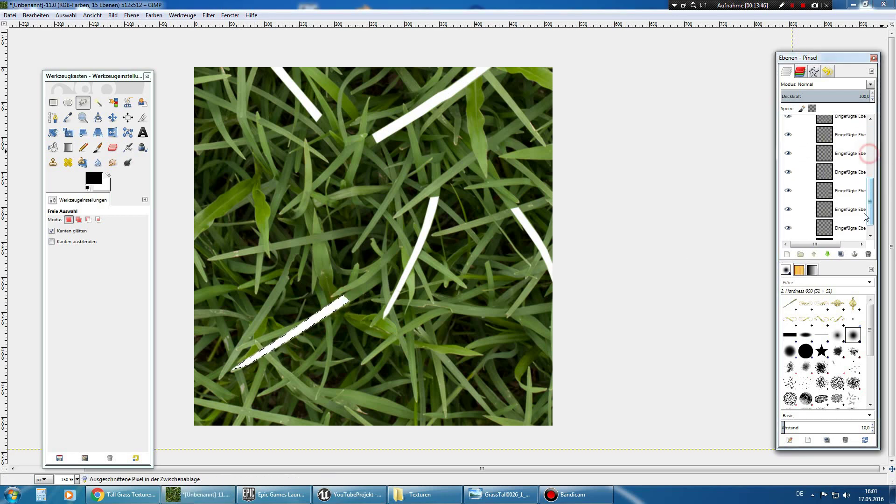
{"action": "key", "text": "ctrl+v"}
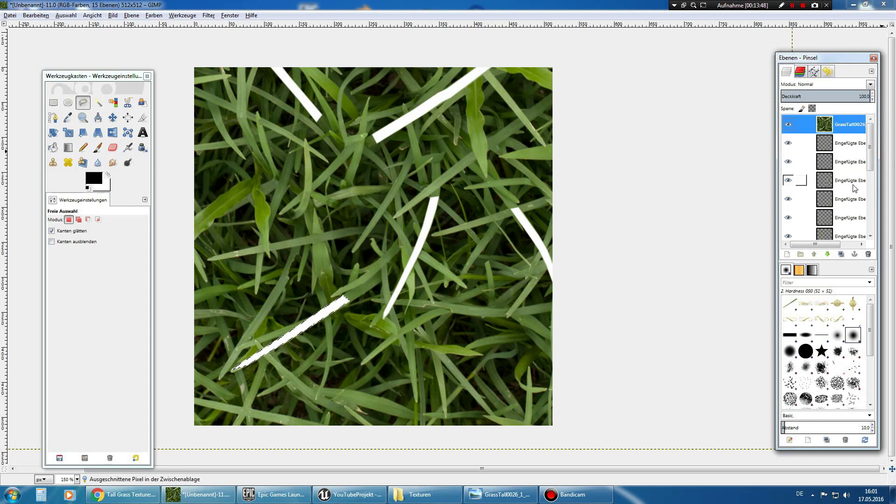
{"action": "right_click", "coordinate": [840, 132]}
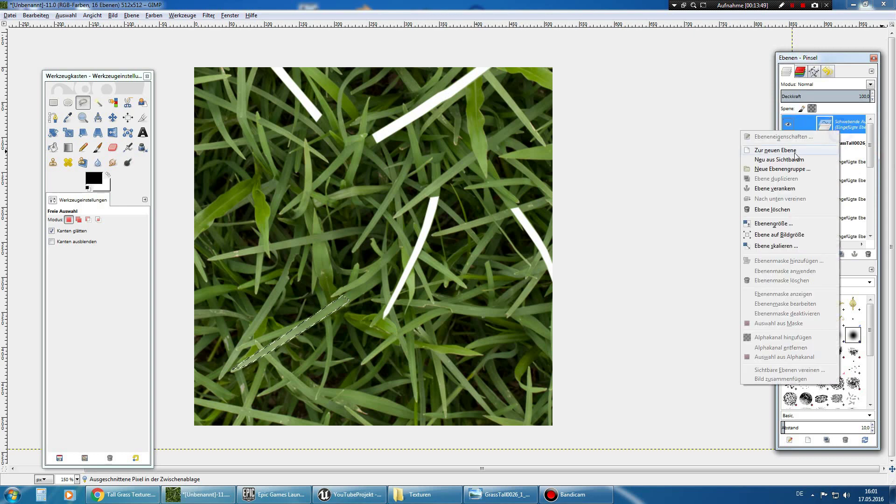
{"action": "left_click", "coordinate": [775, 150]}
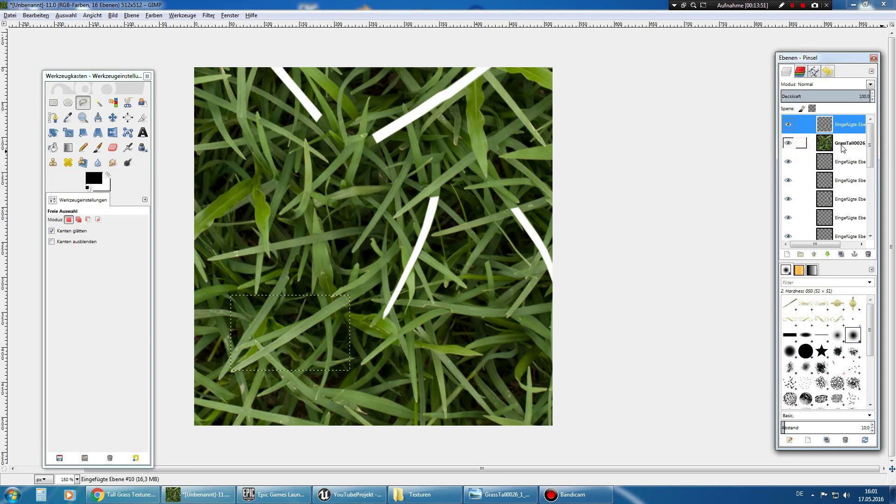
{"action": "left_click_drag", "start_coordinate": [840, 143], "coordinate": [832, 237]}
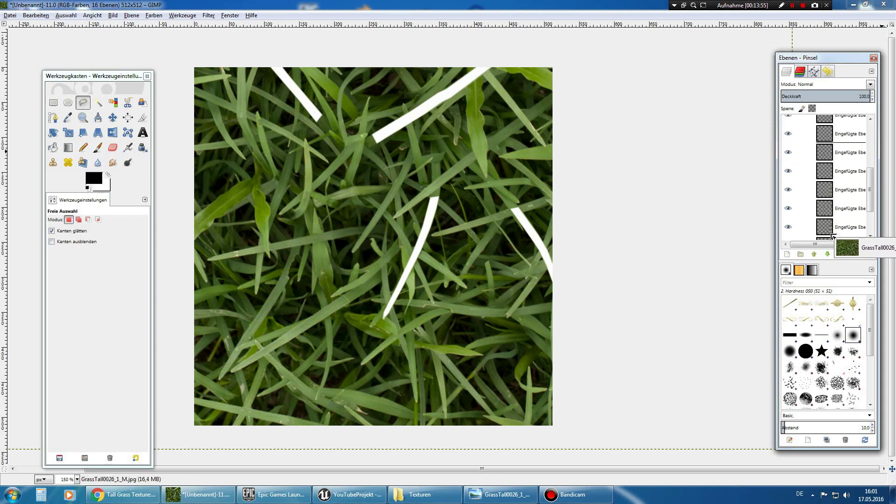
- Send the photo layer to the bottom and rotate the new blade upright
{"action": "left_click_drag", "start_coordinate": [833, 236], "coordinate": [871, 140]}
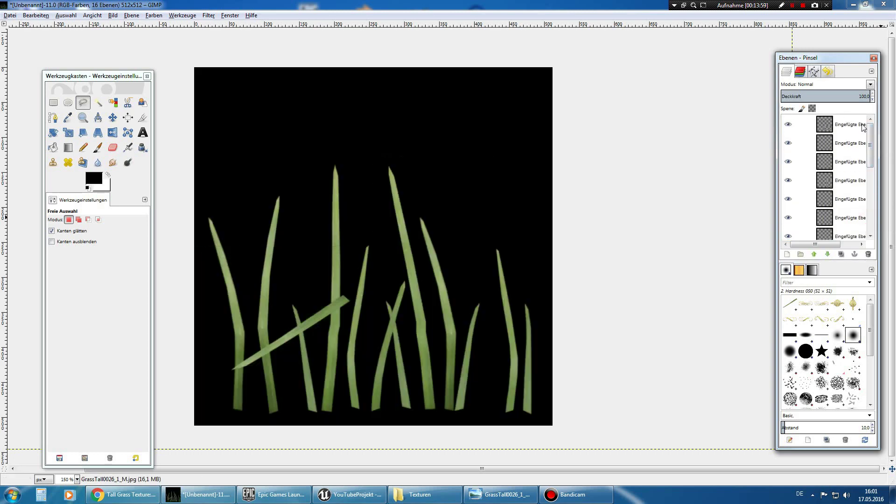
{"action": "left_click", "coordinate": [847, 124]}
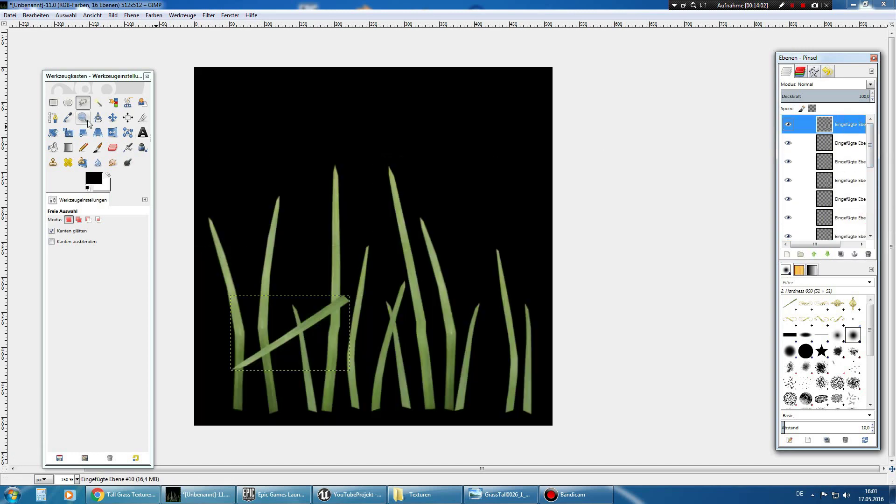
{"action": "left_click", "coordinate": [55, 133]}
{"action": "left_click_drag", "start_coordinate": [246, 365], "coordinate": [293, 279]}
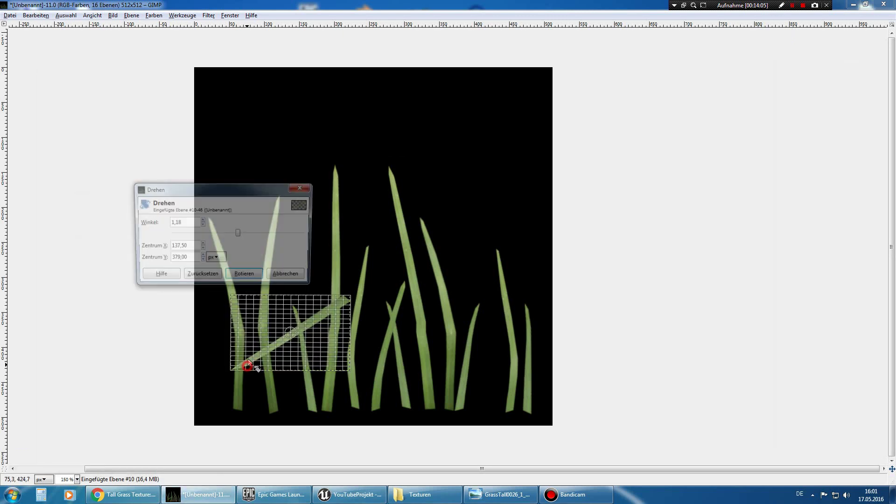
{"action": "left_click", "coordinate": [259, 278]}
- Stretch the new blade slightly taller and move it toward the left edge
{"action": "left_click", "coordinate": [69, 133]}
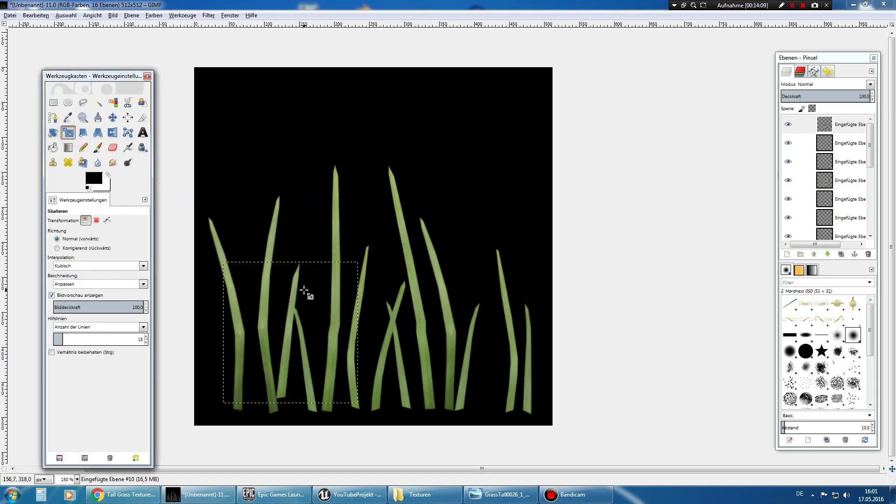
{"action": "left_click", "coordinate": [307, 280]}
{"action": "left_click_drag", "start_coordinate": [317, 256], "coordinate": [310, 256]}
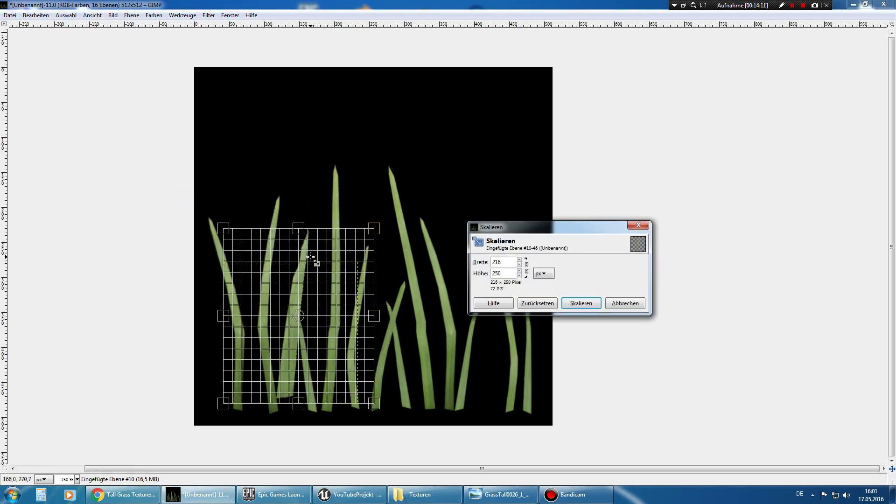
{"action": "left_click", "coordinate": [576, 303]}
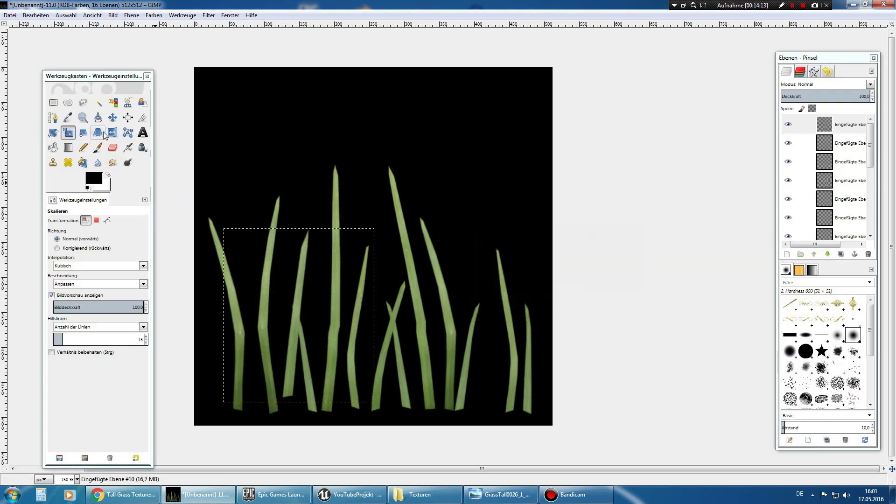
{"action": "left_click", "coordinate": [112, 117]}
{"action": "mouse_move", "coordinate": [293, 333]}
{"action": "left_mouse_down"}
{"action": "mouse_move", "coordinate": [287, 344]}
{"action": "mouse_move", "coordinate": [254, 347]}
{"action": "left_mouse_up"}
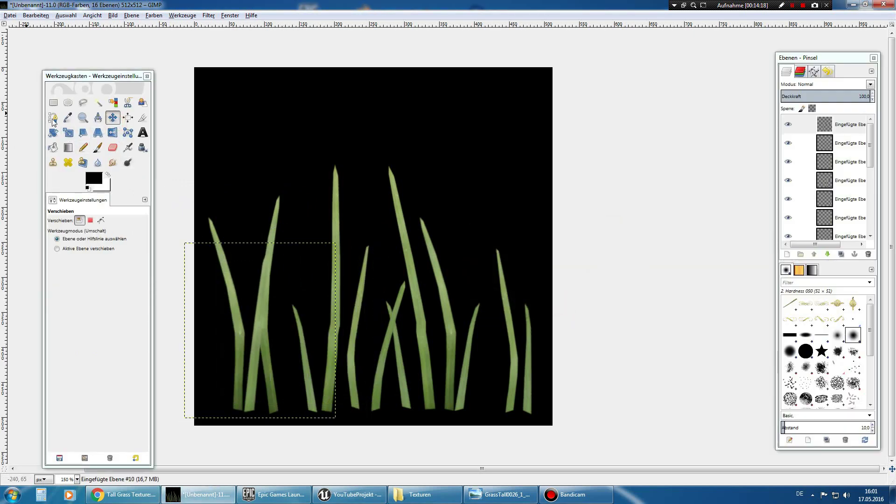
- Give the new blade a slight extra tilt, abandoning a second scale attempt
{"action": "left_click", "coordinate": [67, 132]}
{"action": "left_click", "coordinate": [254, 294]}
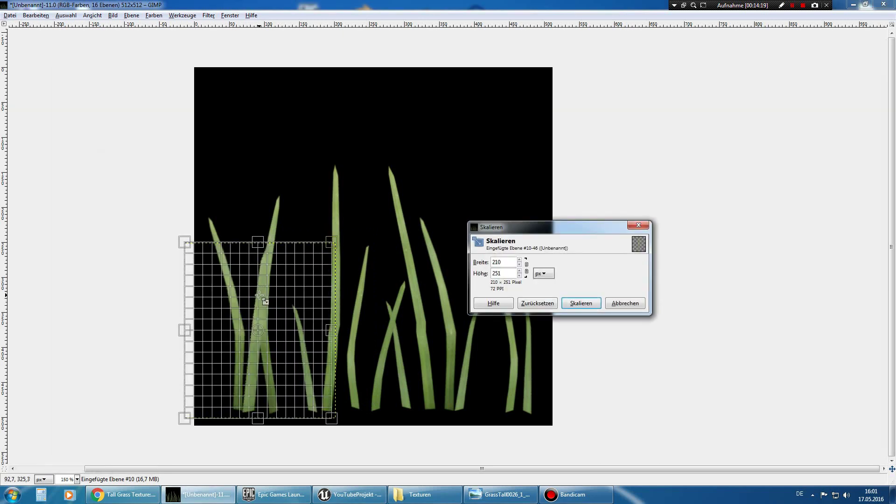
{"action": "left_click", "coordinate": [625, 303]}
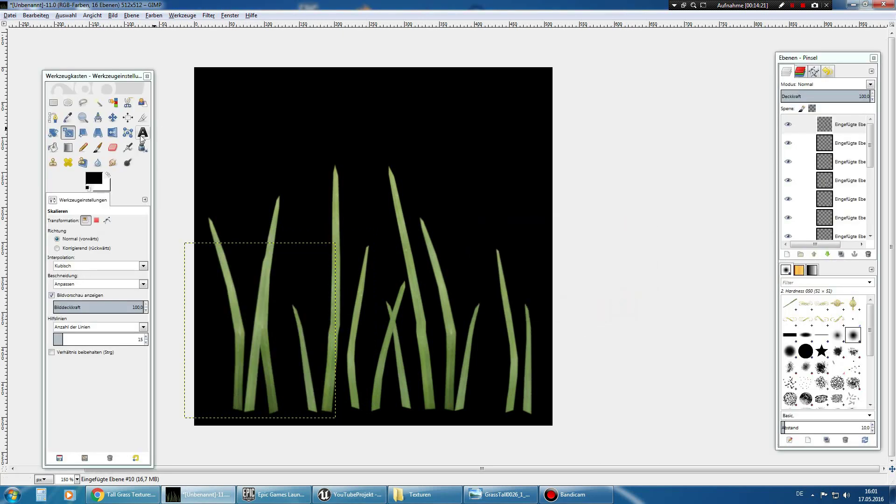
{"action": "left_click", "coordinate": [53, 132]}
{"action": "left_click", "coordinate": [257, 312]}
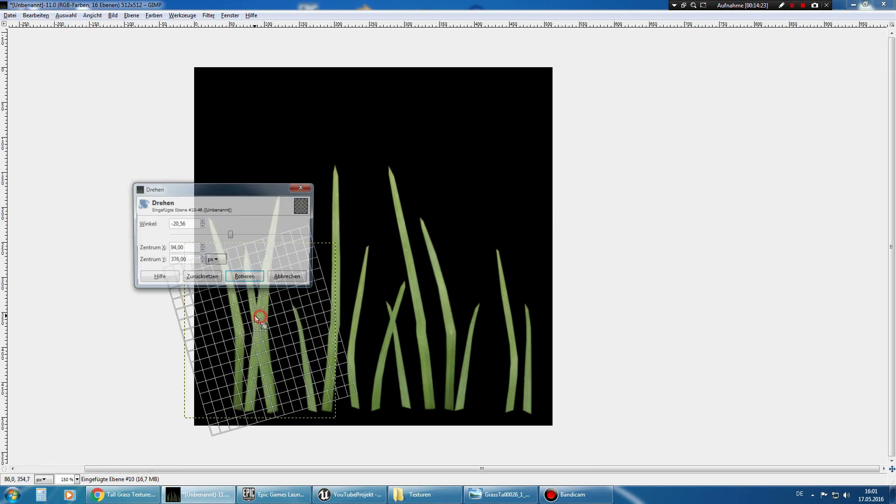
{"action": "left_click_drag", "start_coordinate": [256, 315], "coordinate": [259, 310]}
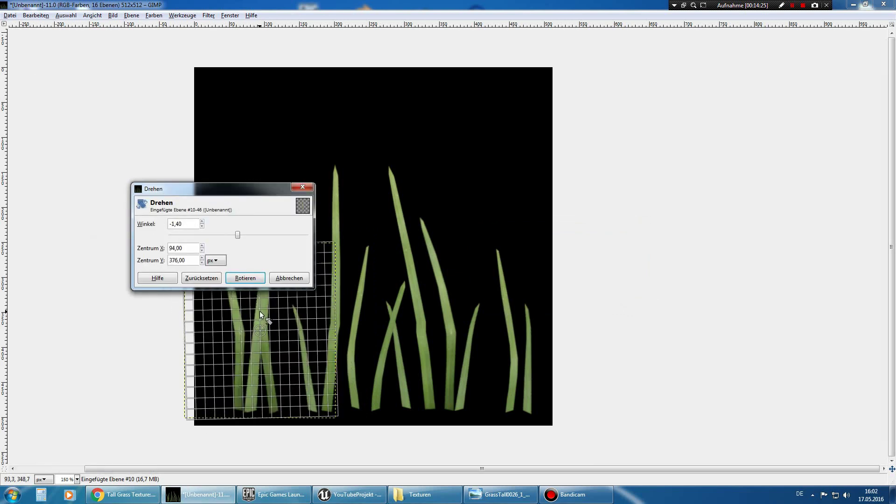
{"action": "left_click", "coordinate": [261, 277]}
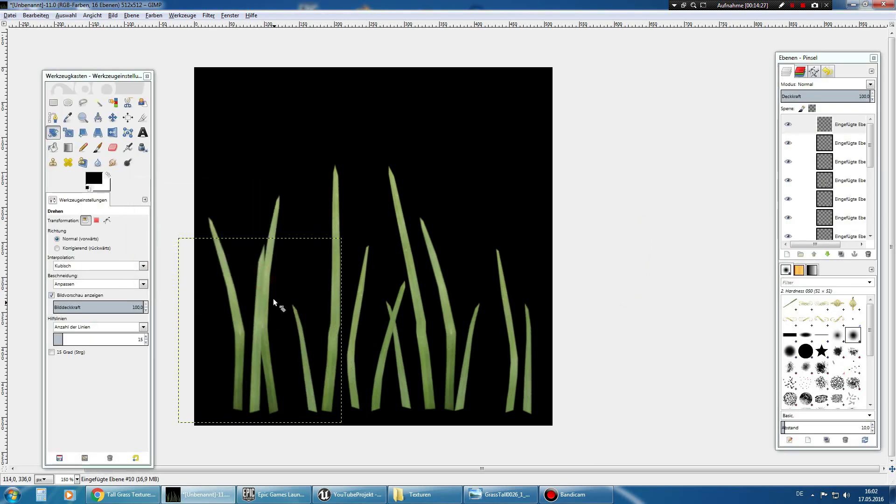
- Shift the blade left and up toward the canvas's left edge
{"action": "key", "text": "m"}
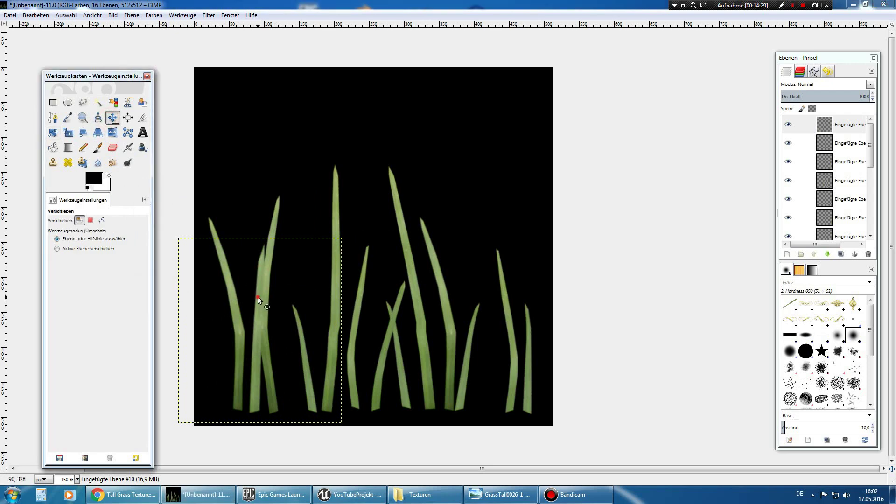
{"action": "left_click_drag", "start_coordinate": [258, 296], "coordinate": [254, 297]}
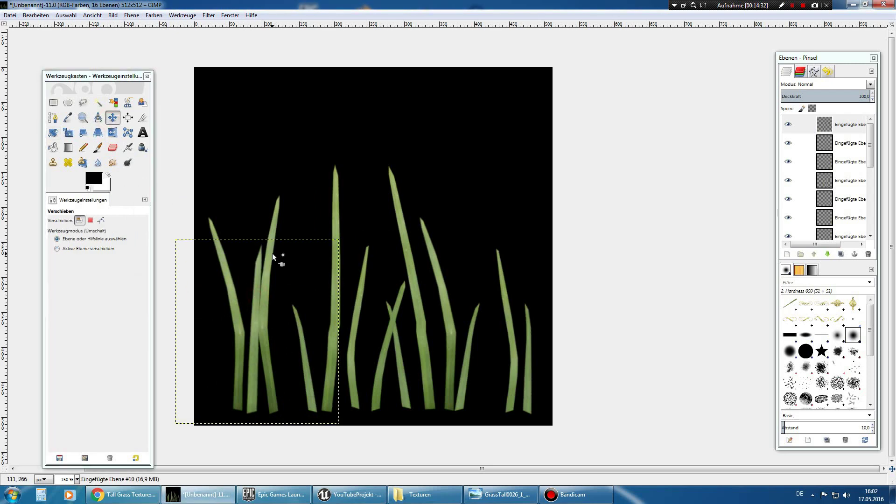
{"action": "left_click_drag", "start_coordinate": [258, 262], "coordinate": [222, 257]}
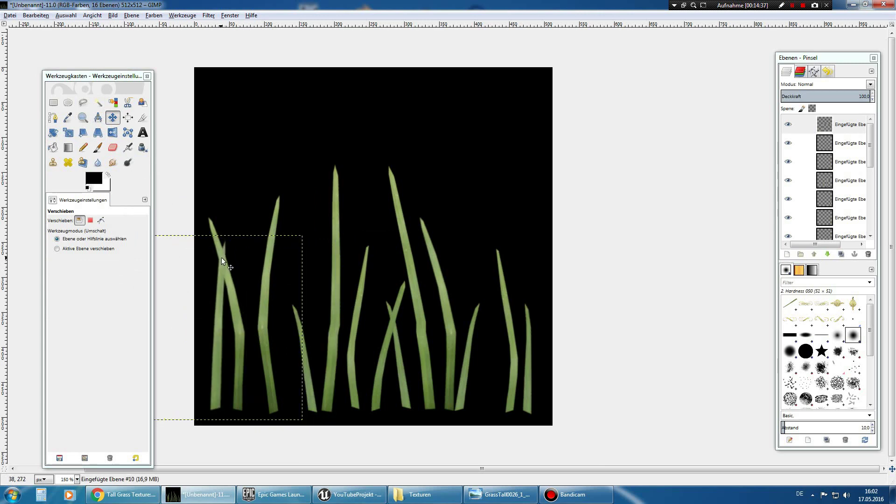
- Duplicate the top grass clump, move it to the right half and flip it horizontally
{"action": "right_click", "coordinate": [844, 130]}
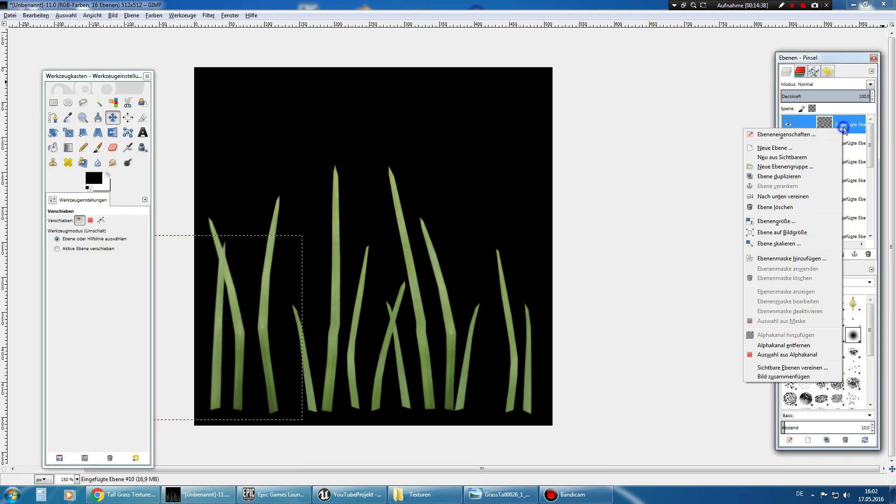
{"action": "left_click", "coordinate": [794, 177]}
{"action": "left_click_drag", "start_coordinate": [215, 311], "coordinate": [486, 314]}
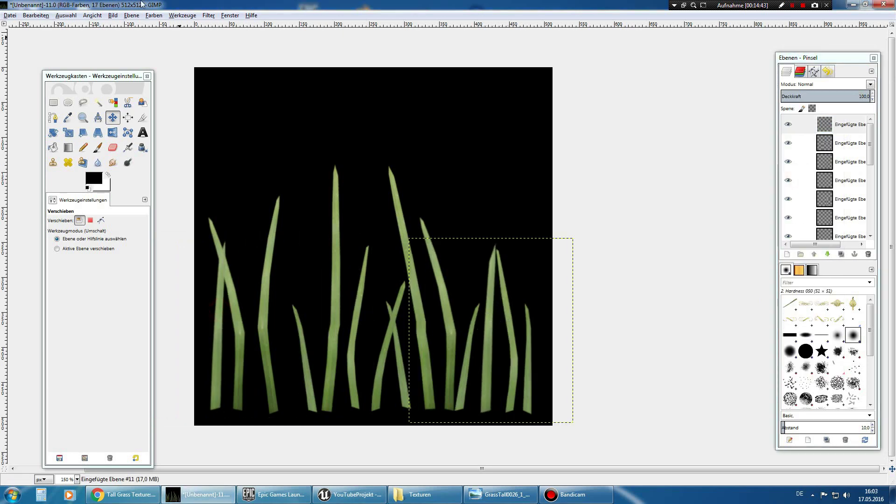
{"action": "left_click", "coordinate": [132, 15]}
{"action": "mouse_move", "coordinate": [154, 125]}
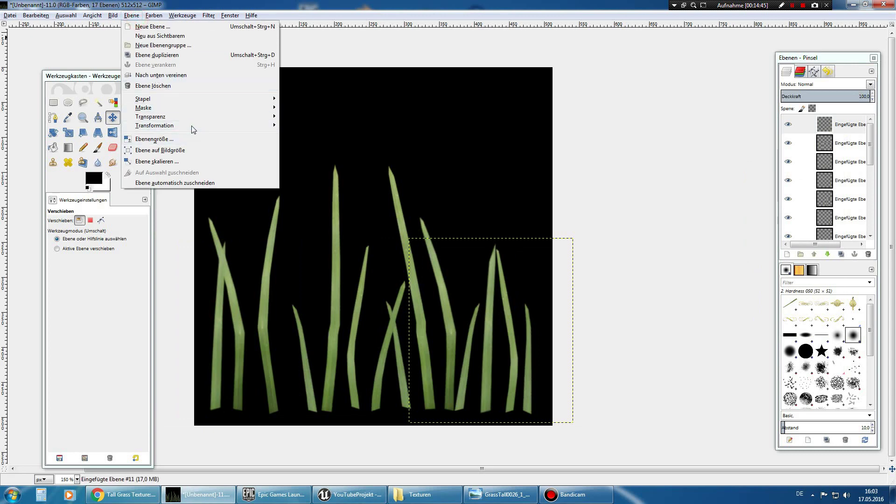
{"action": "left_click", "coordinate": [333, 127]}
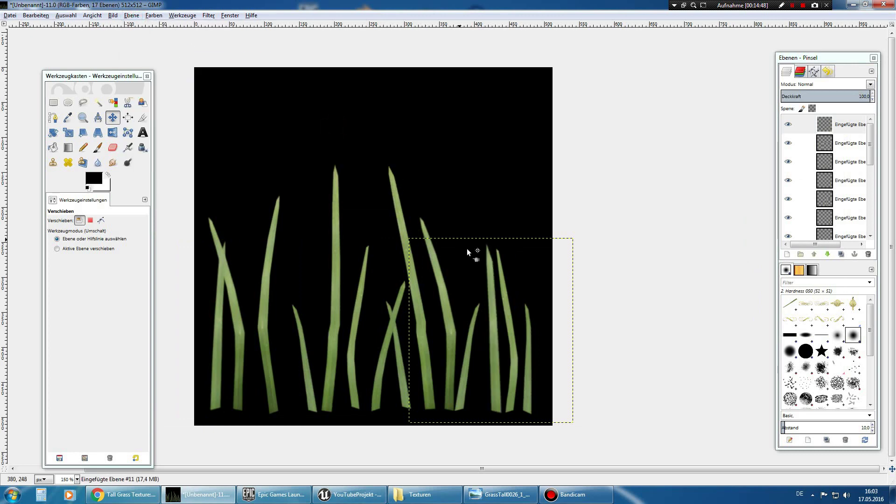
{"action": "left_click_drag", "start_coordinate": [493, 329], "coordinate": [488, 328]}
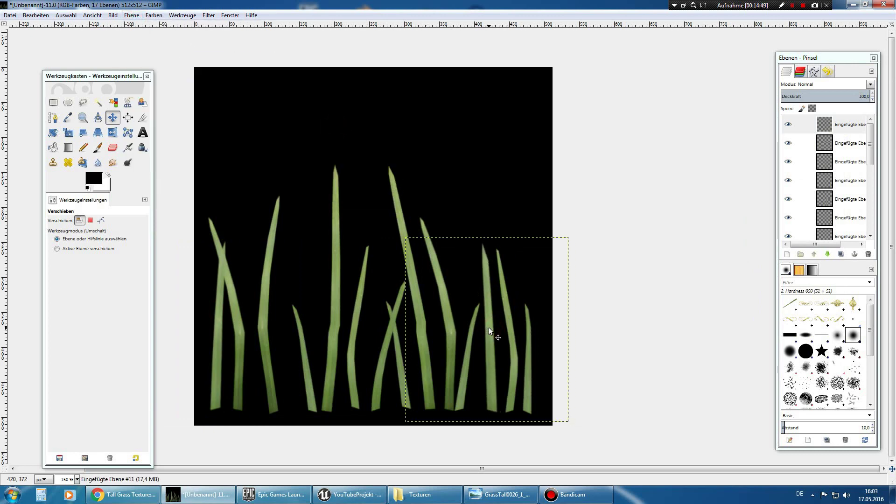
- Duplicate the mirrored clump and move the copy about 289 px left
{"action": "right_click", "coordinate": [811, 125]}
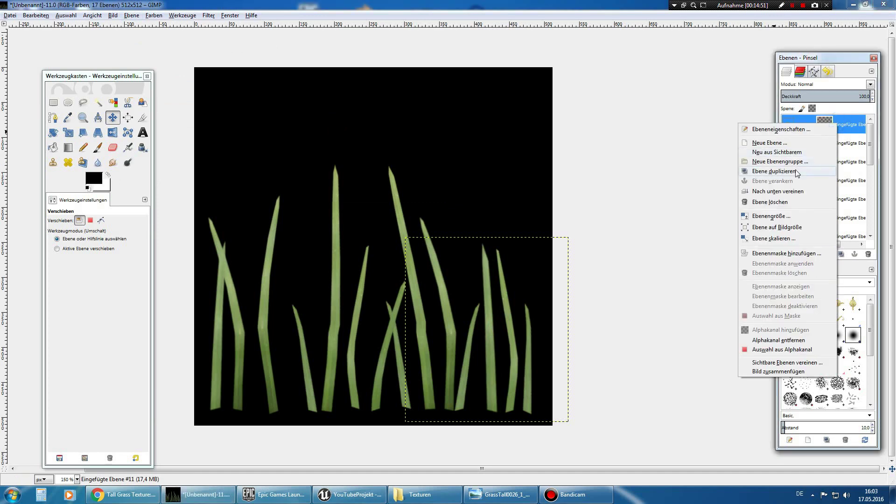
{"action": "left_click", "coordinate": [796, 171]}
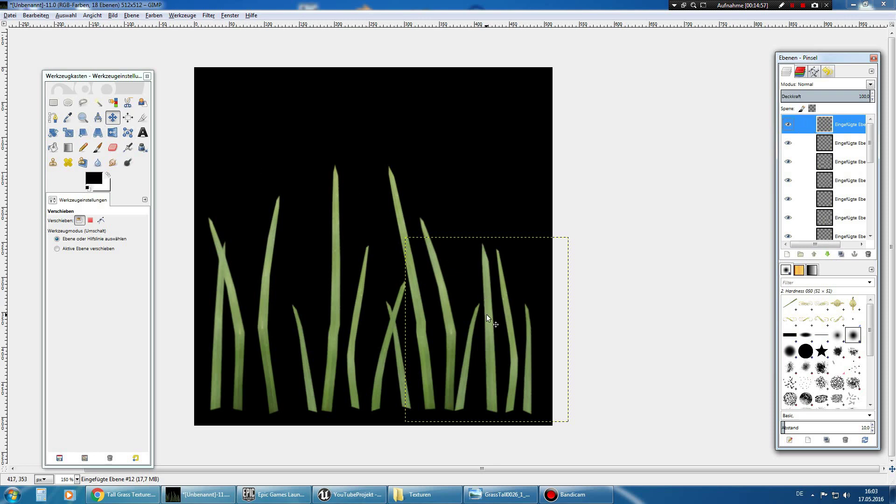
{"action": "left_click_drag", "start_coordinate": [486, 314], "coordinate": [286, 313]}
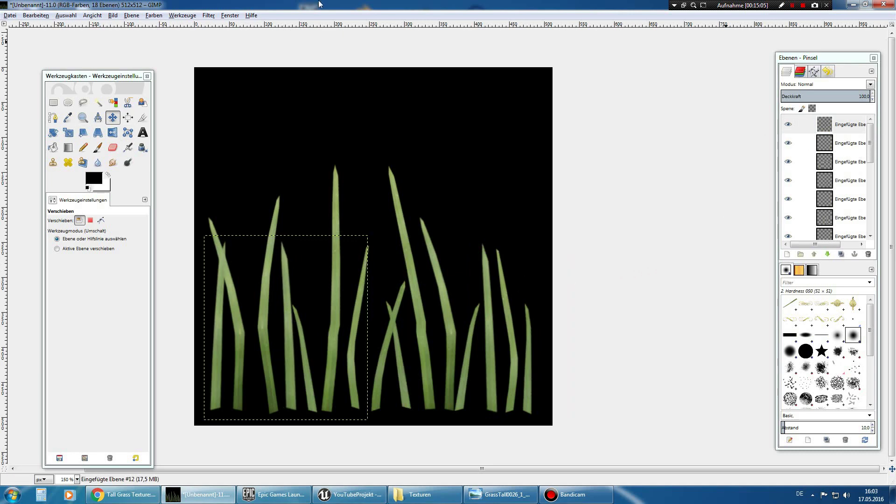
- Save the image as grass.xcf in E:\YouTube Projekt\Texturen\GIMP via Save As
{"action": "left_click", "coordinate": [10, 16]}
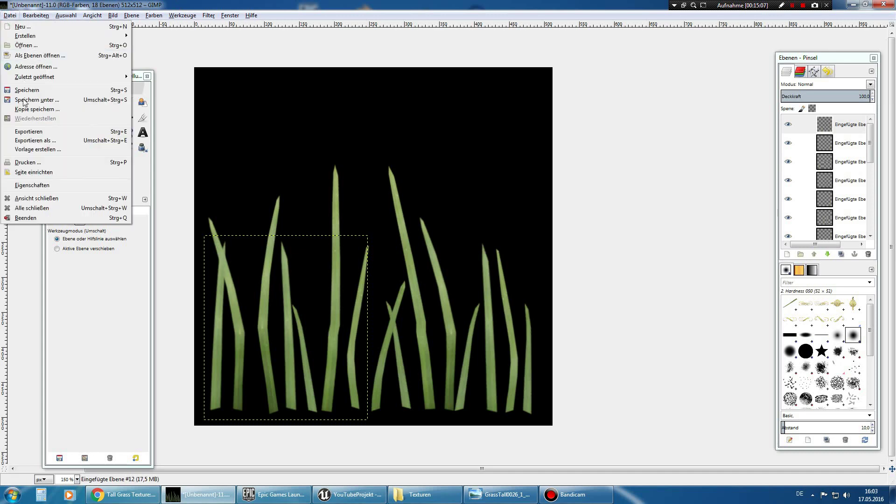
{"action": "left_click", "coordinate": [47, 100]}
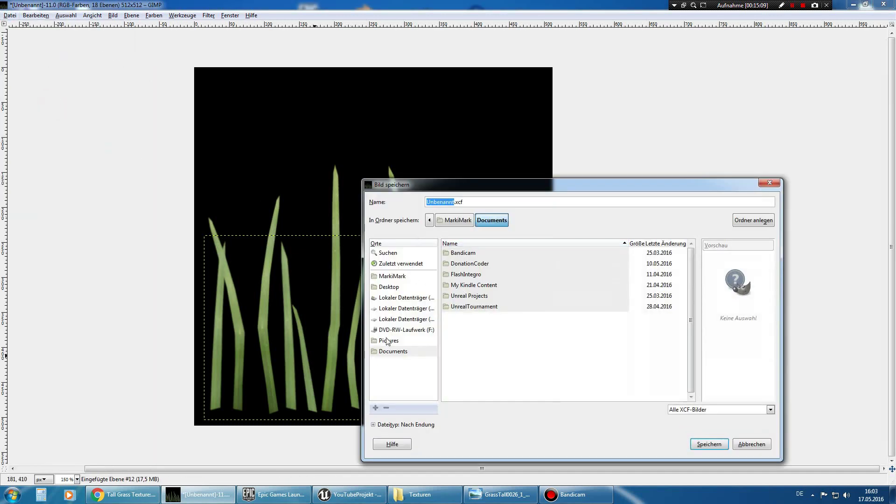
{"action": "left_click", "coordinate": [406, 319]}
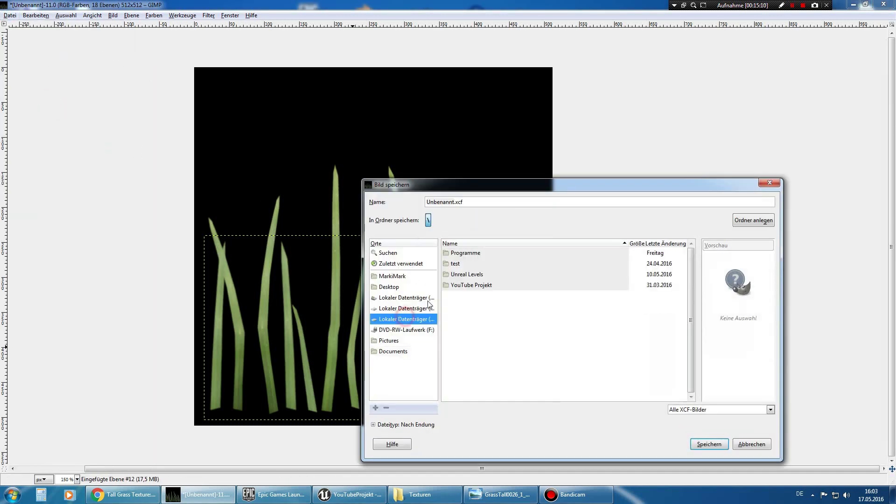
{"action": "double_click", "coordinate": [476, 285]}
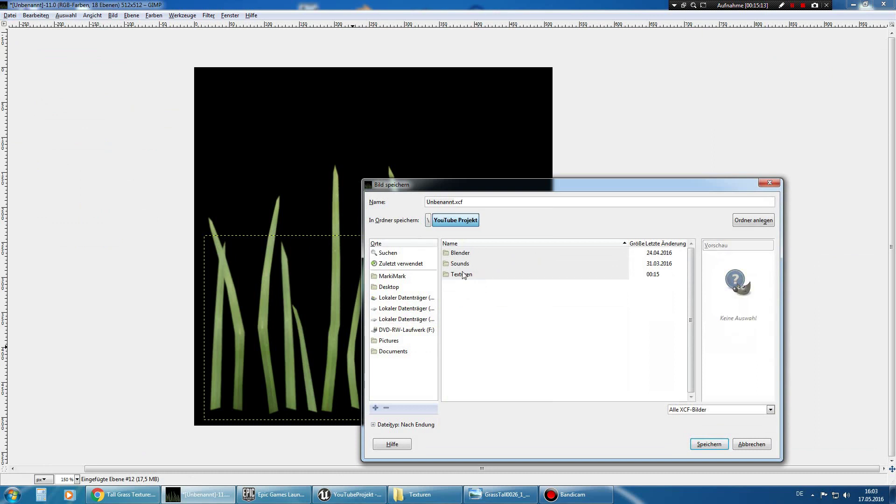
{"action": "double_click", "coordinate": [463, 275]}
{"action": "double_click", "coordinate": [460, 252]}
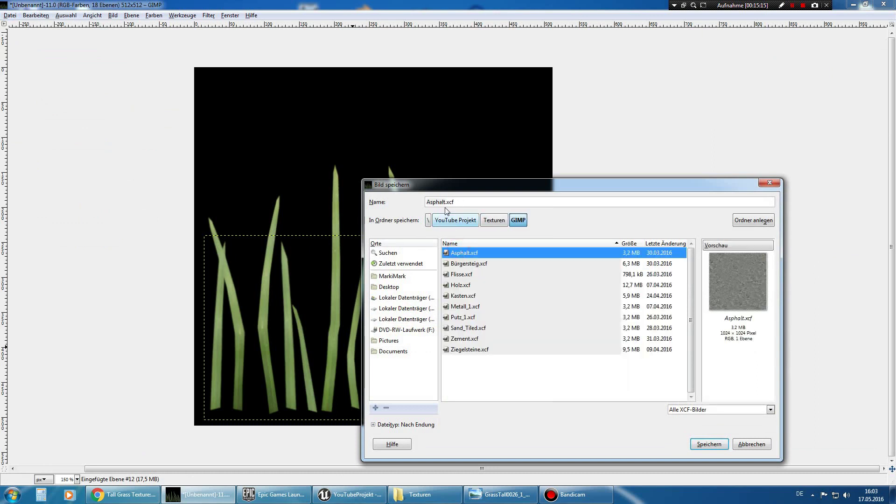
{"action": "double_click", "coordinate": [444, 202]}
{"action": "key", "text": "BackSpace"}
{"action": "type", "text": "grass"}
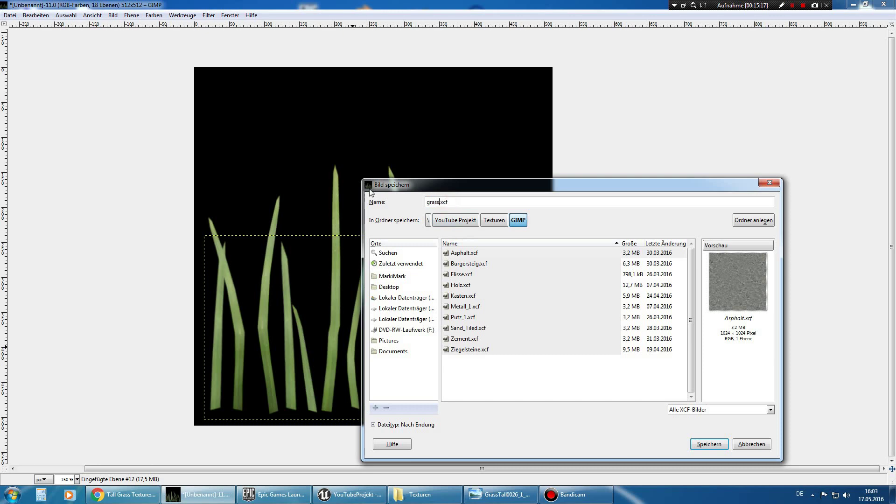
{"action": "key", "text": "Return"}
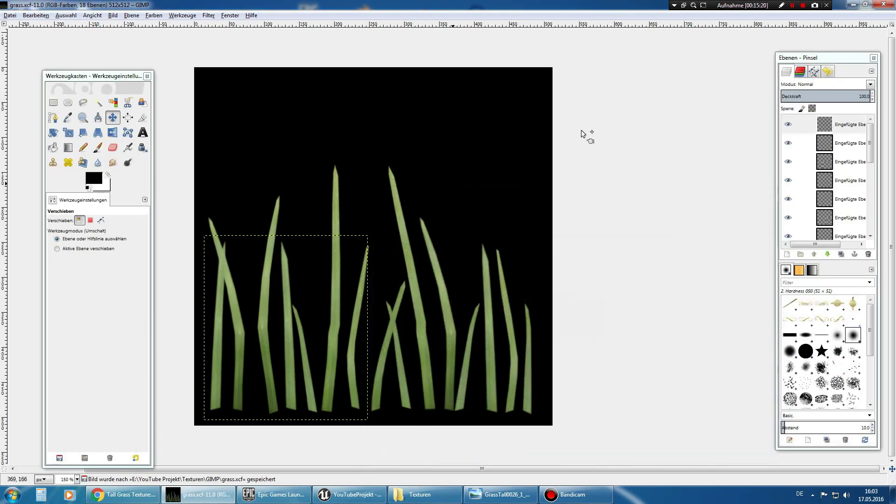
- Delete the GrassTall0026 source photo layer from the Layers panel
{"action": "left_click_drag", "start_coordinate": [870, 161], "coordinate": [882, 223]}
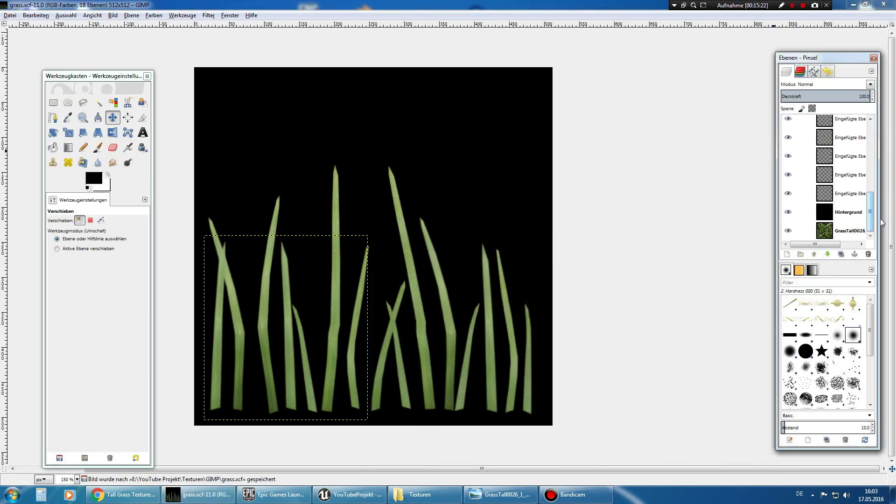
{"action": "left_click", "coordinate": [858, 231]}
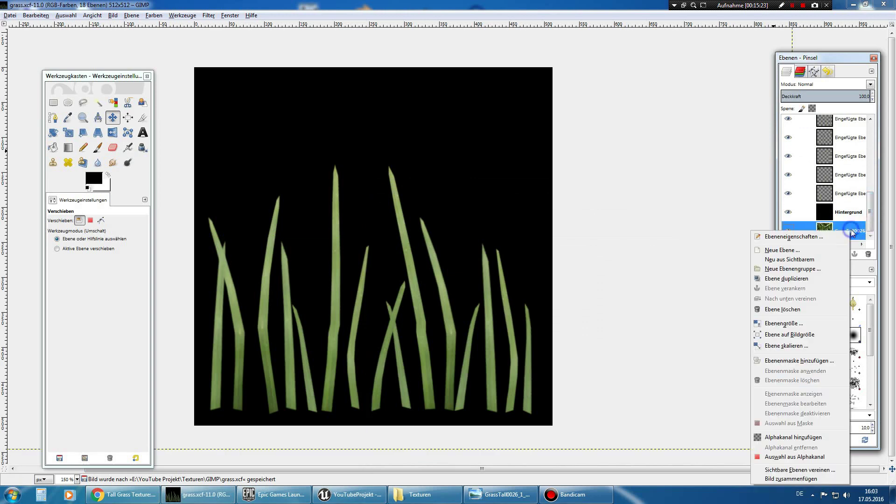
{"action": "right_click", "coordinate": [851, 229]}
{"action": "left_click", "coordinate": [858, 245]}
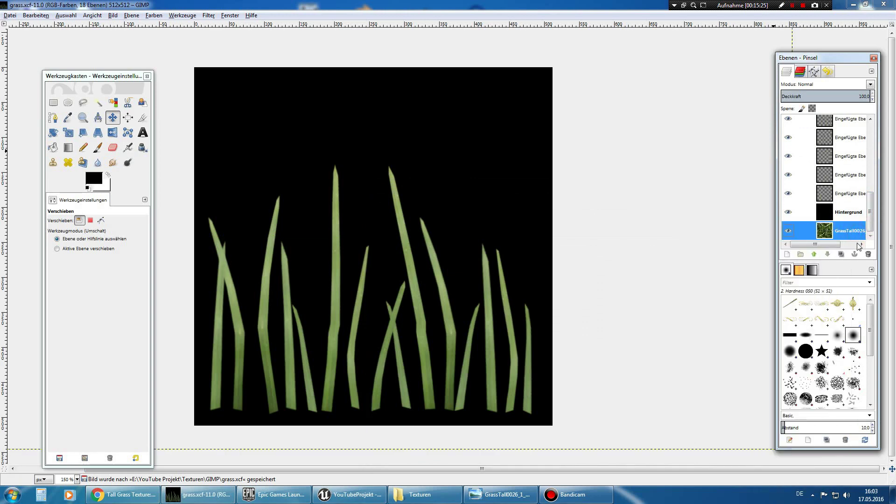
{"action": "left_click", "coordinate": [869, 254]}
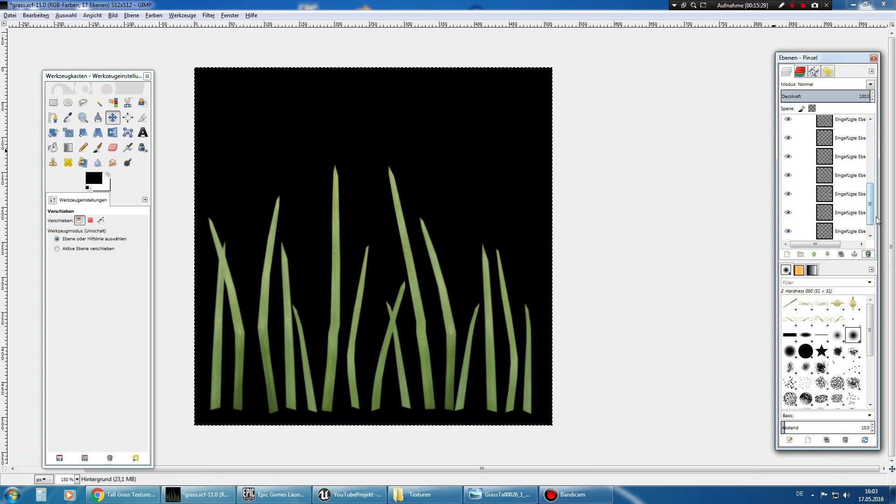
- Select the Hintergrund background layer, dismissing its layer menu and a menu without changes
{"action": "mouse_move", "coordinate": [871, 221]}
{"action": "left_mouse_down"}
{"action": "mouse_move", "coordinate": [872, 189]}
{"action": "mouse_move", "coordinate": [871, 223]}
{"action": "left_mouse_up"}
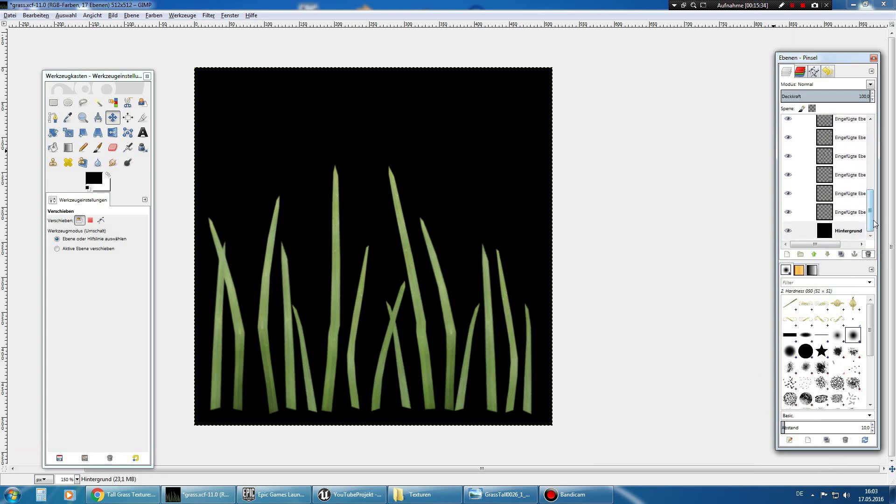
{"action": "left_click", "coordinate": [840, 232]}
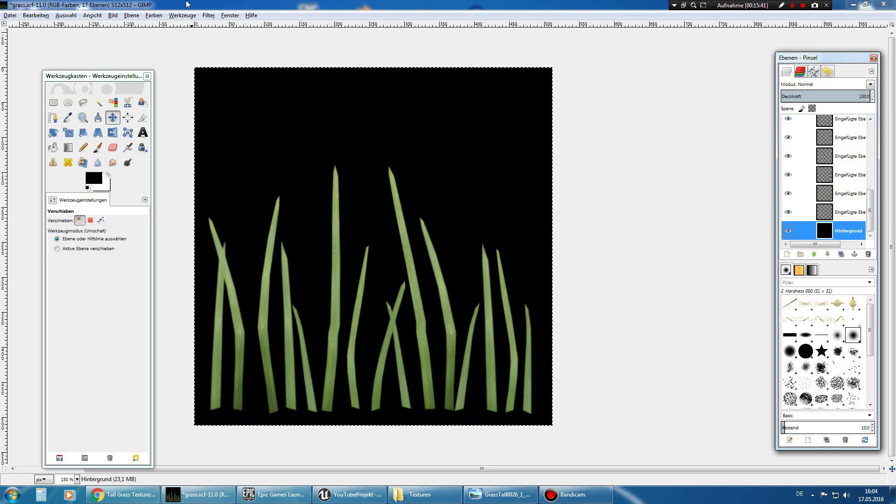
{"action": "right_click", "coordinate": [844, 228]}
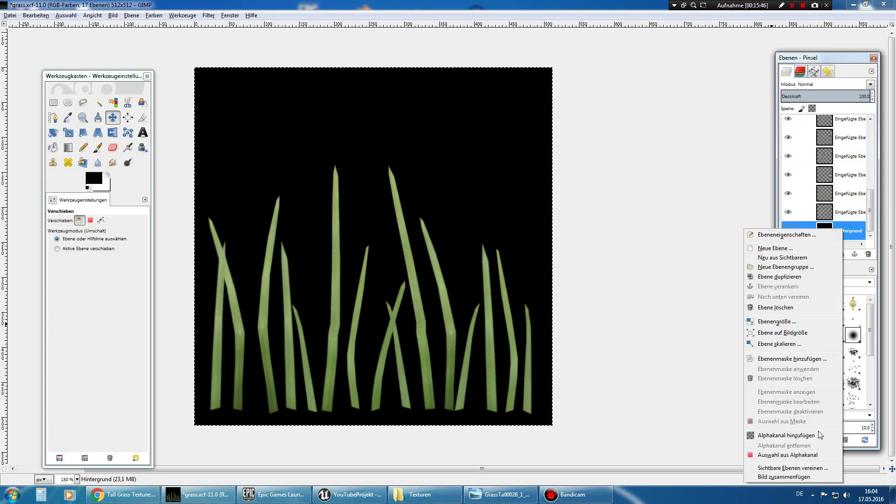
{"action": "left_click", "coordinate": [858, 234]}
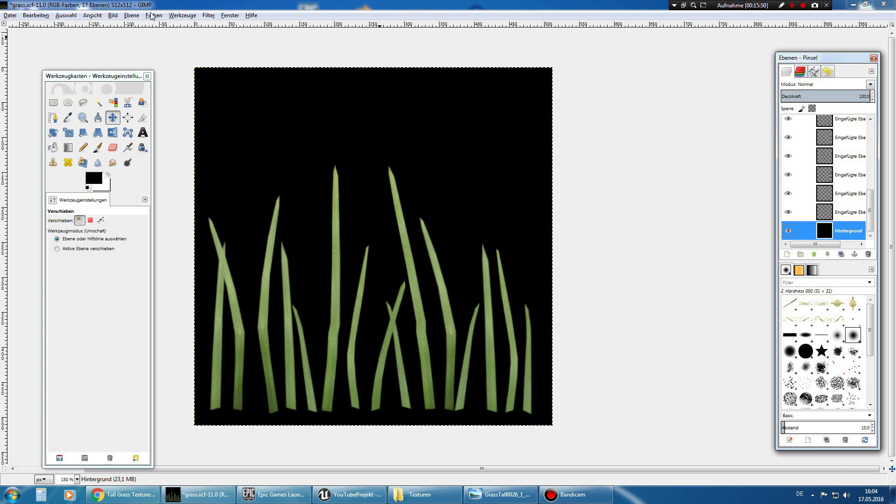
{"action": "left_click", "coordinate": [132, 16]}
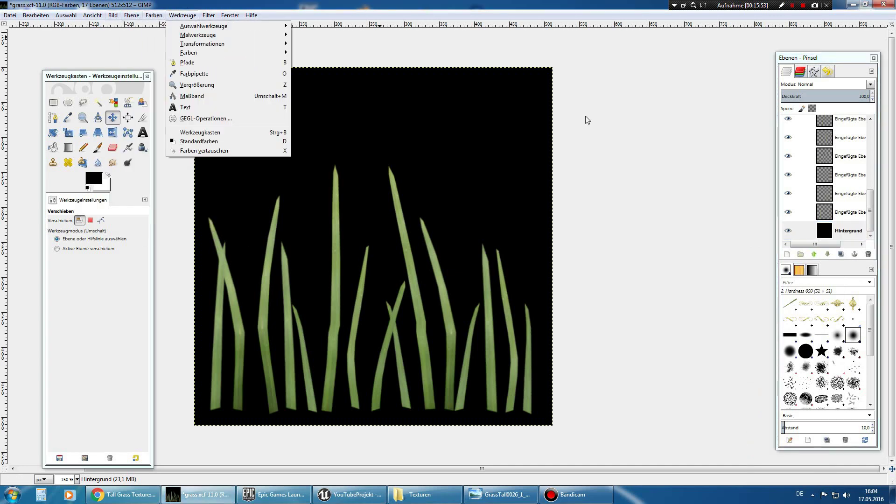
{"action": "left_click", "coordinate": [708, 198]}
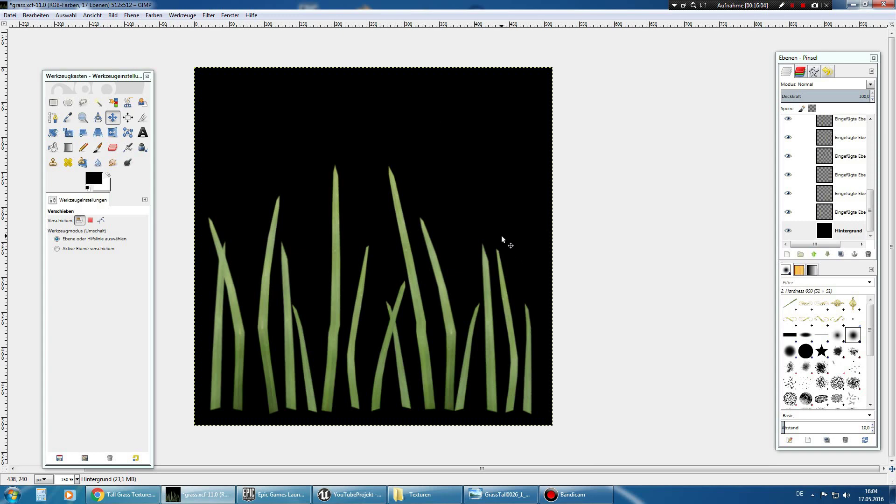
- Apply Colour to Transparency with black (V=0) to the Hintergrund layer, leaving only green blades
{"action": "right_click", "coordinate": [847, 230]}
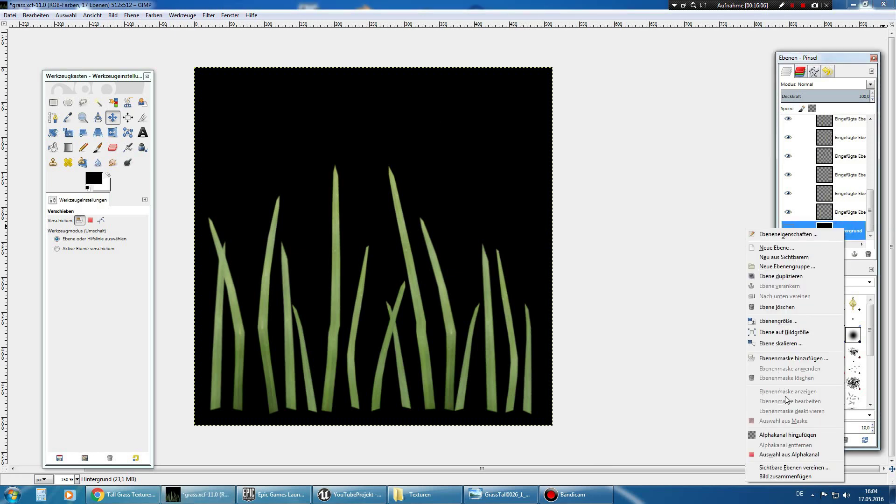
{"action": "left_click", "coordinate": [664, 327]}
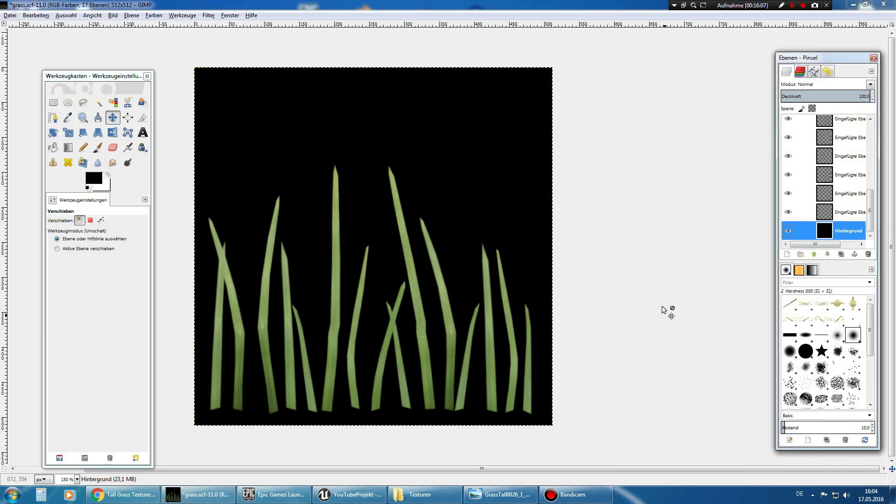
{"action": "left_click", "coordinate": [154, 15]}
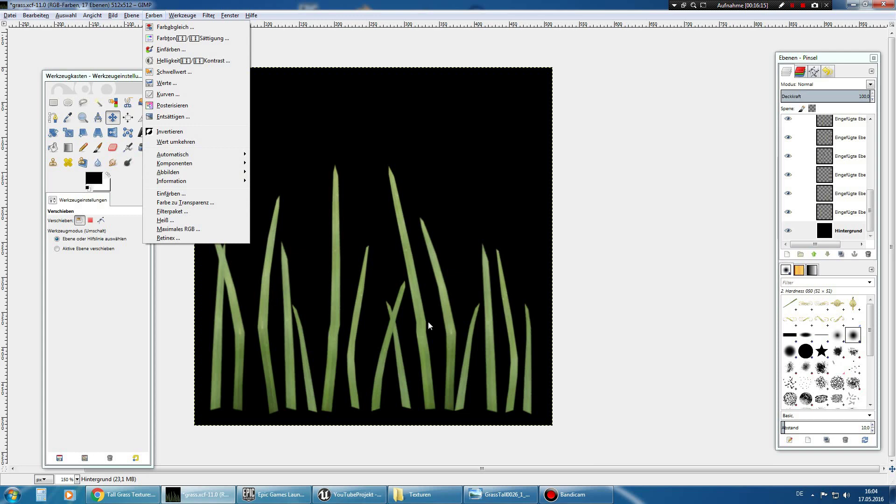
{"action": "left_click", "coordinate": [211, 204]}
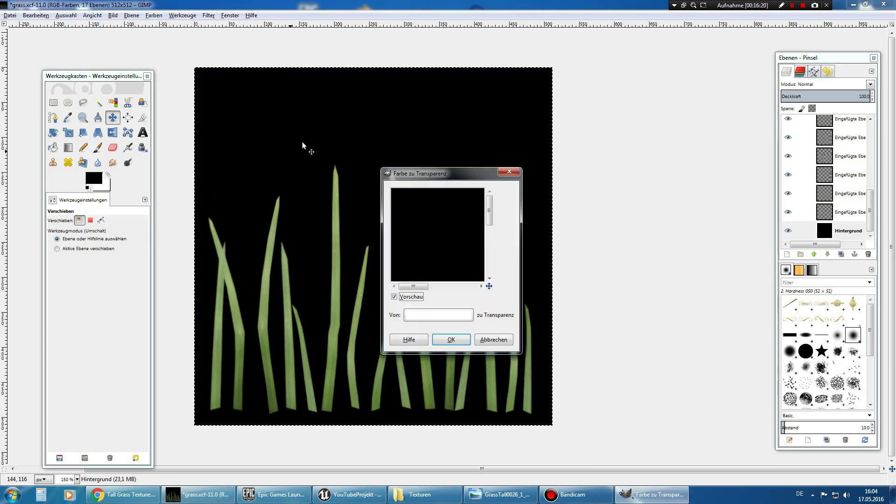
{"action": "left_click", "coordinate": [448, 315]}
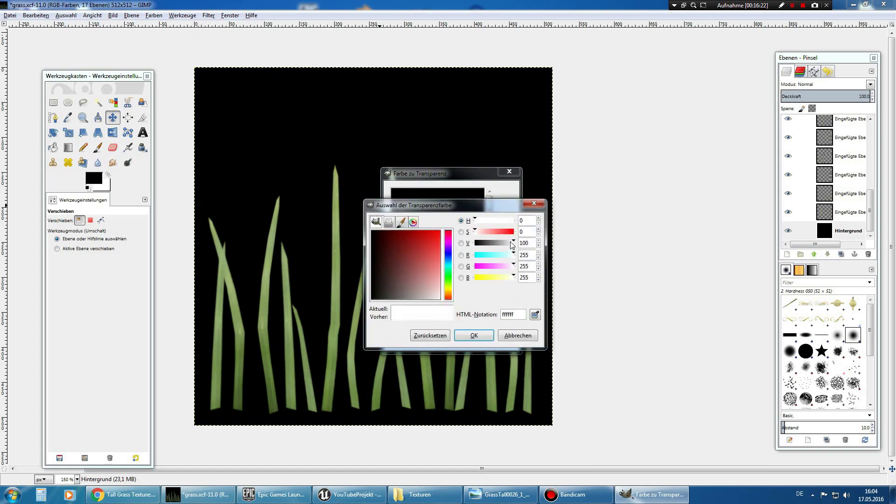
{"action": "left_click_drag", "start_coordinate": [512, 244], "coordinate": [472, 244]}
{"action": "left_click", "coordinate": [481, 335]}
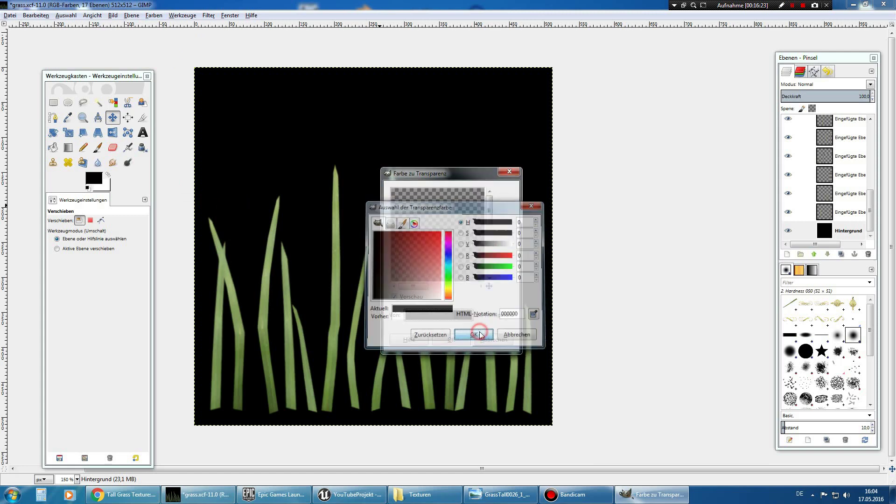
{"action": "left_click", "coordinate": [463, 348]}
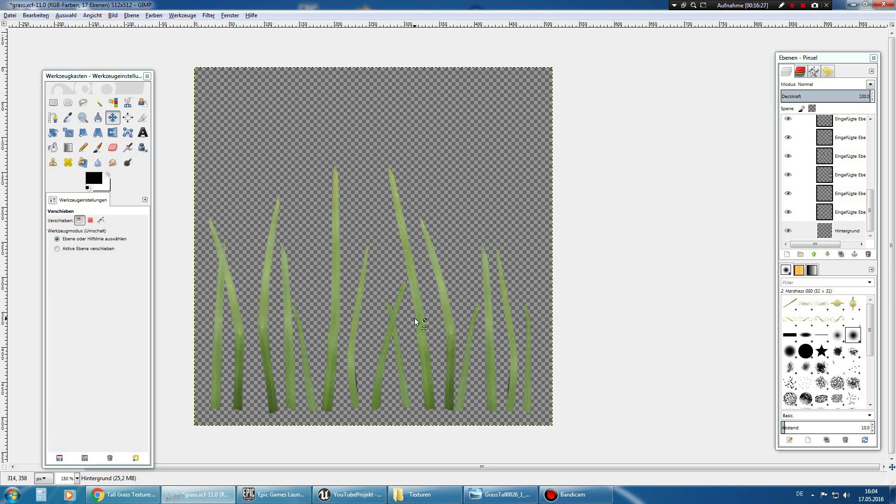
{"action": "left_click", "coordinate": [848, 232]}
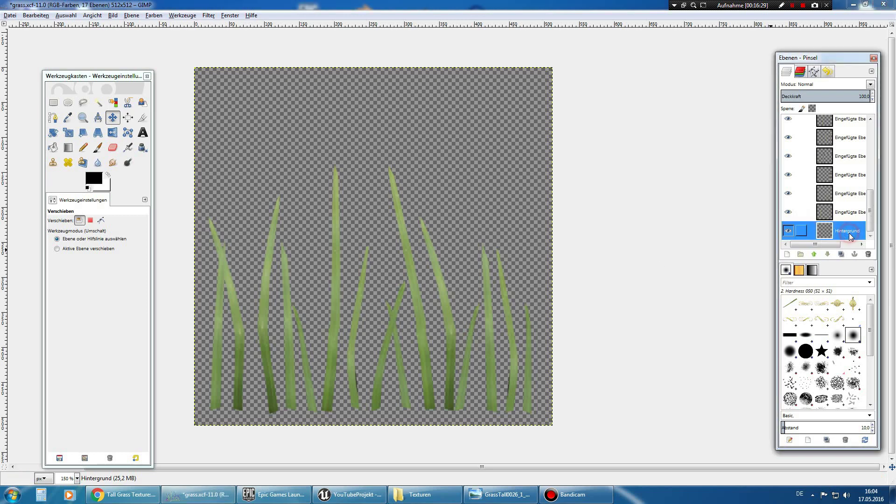
{"action": "right_click", "coordinate": [848, 235]}
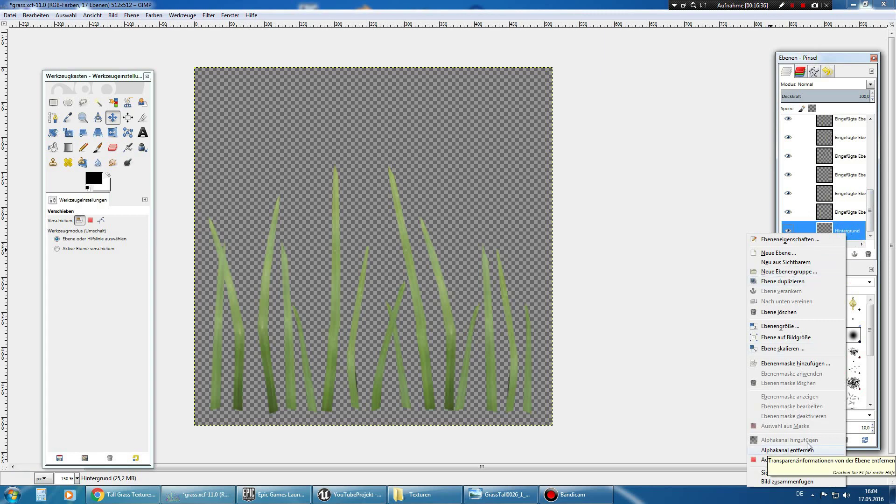
{"action": "left_click", "coordinate": [644, 263]}
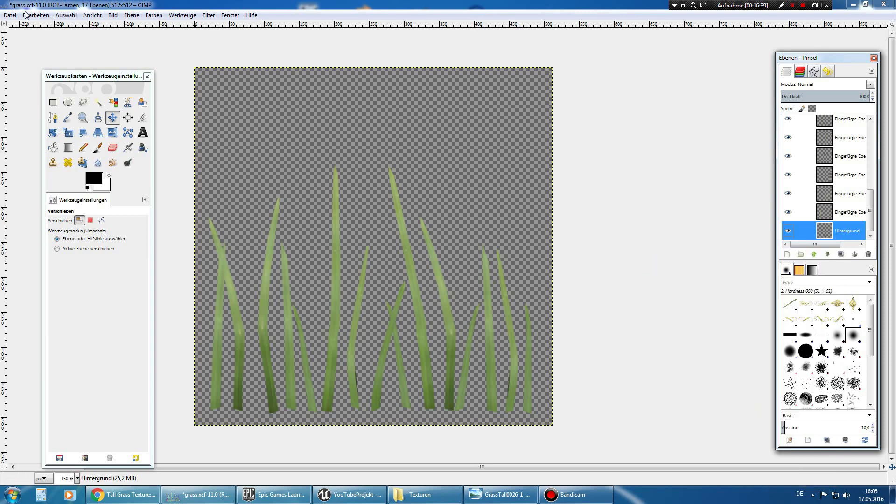
- Export the image as grass.tga into YouTube Projekt/Texturen/TGA_Tiled, keeping RLE compression
{"action": "left_click", "coordinate": [10, 15]}
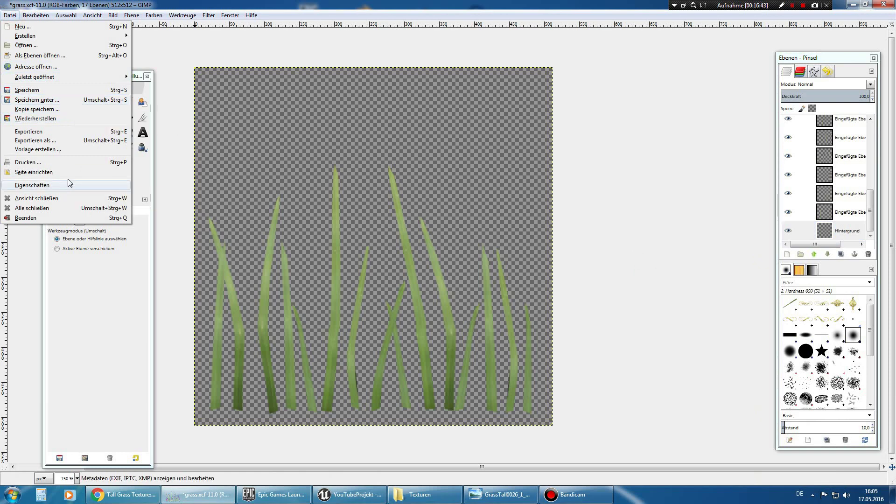
{"action": "left_click", "coordinate": [58, 142]}
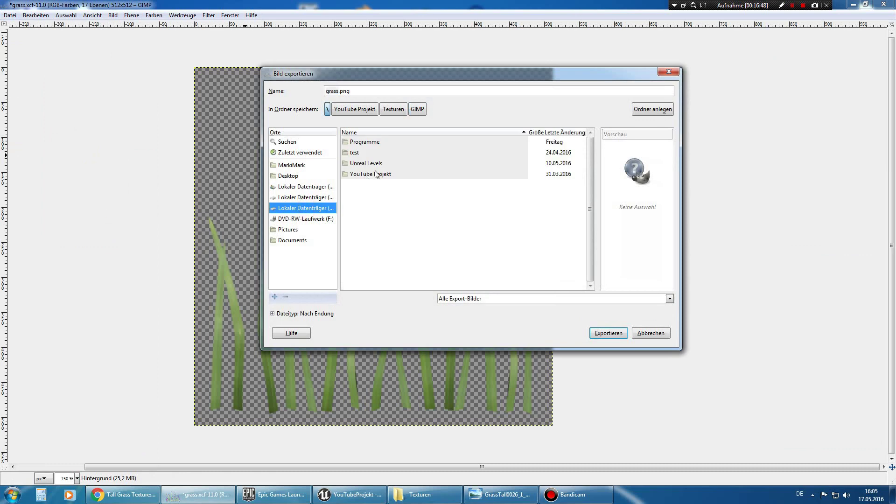
{"action": "double_click", "coordinate": [375, 173]}
{"action": "double_click", "coordinate": [361, 165]}
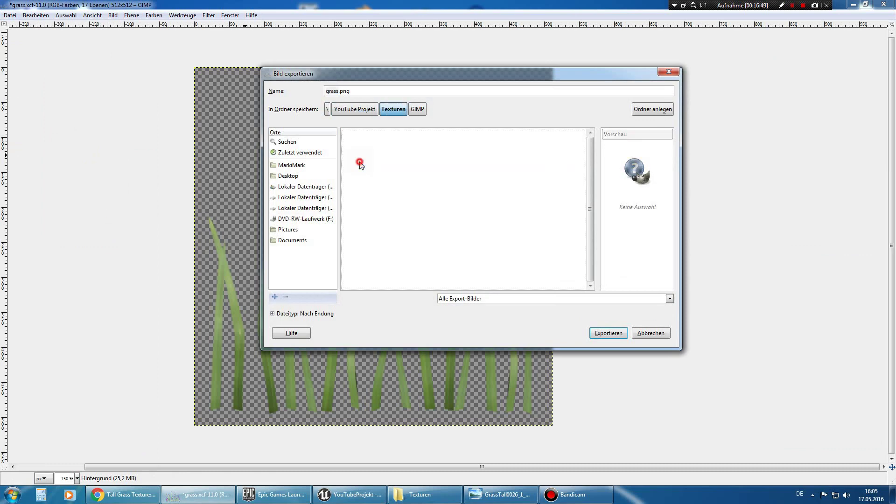
{"action": "double_click", "coordinate": [361, 153]}
{"action": "type", "text": "tga"}
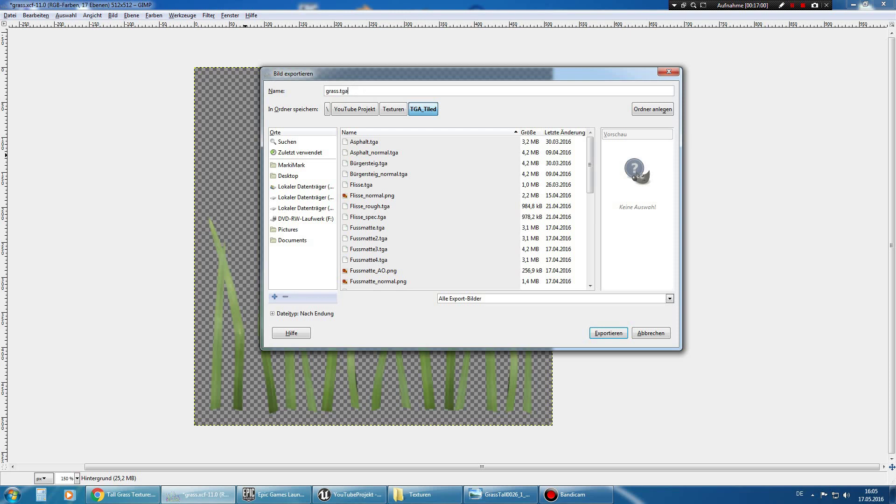
{"action": "left_click", "coordinate": [617, 332]}
{"action": "left_click", "coordinate": [463, 282]}
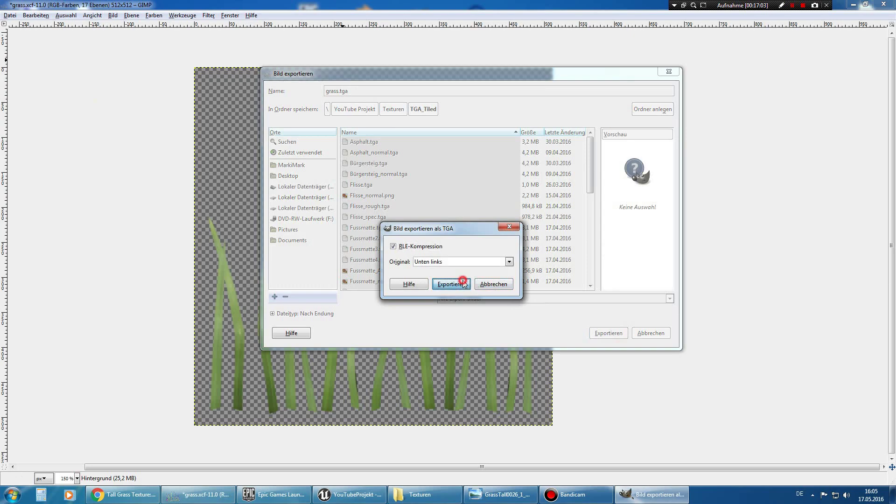
- Minimize GIMP and bring up the Unreal Editor with the Texturen content folder selected
{"action": "left_click", "coordinate": [852, 4]}
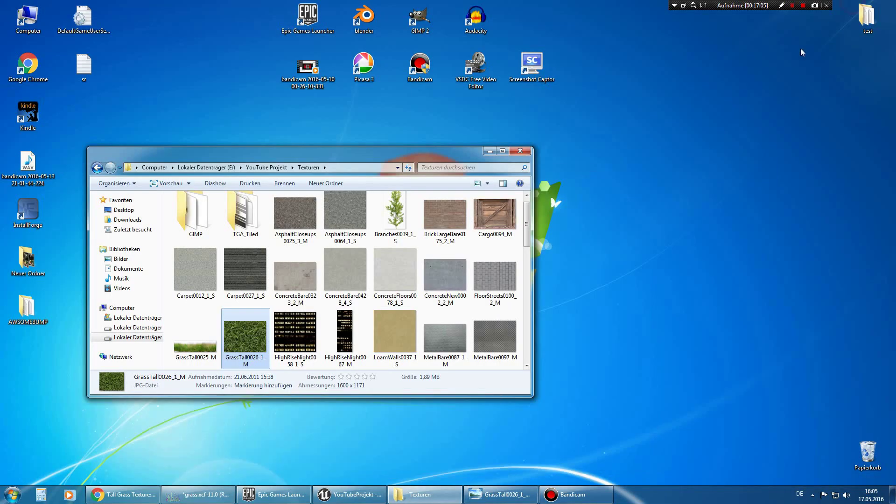
{"action": "left_click", "coordinate": [490, 151]}
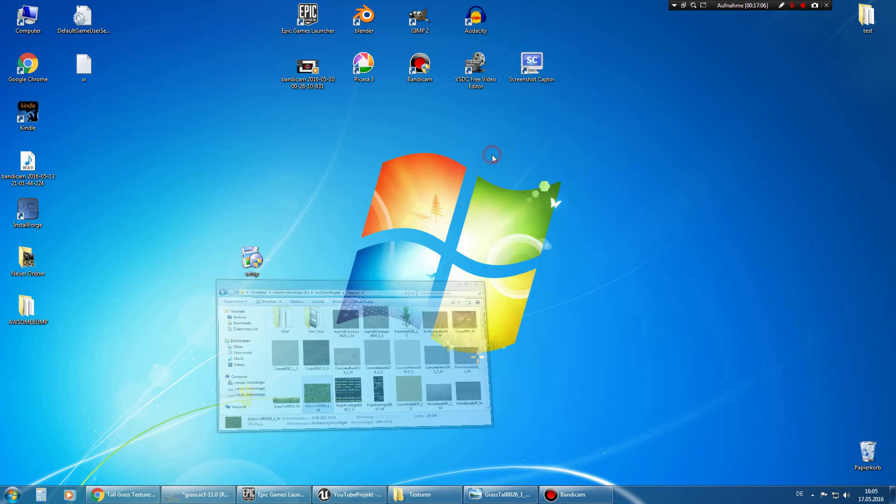
{"action": "left_click", "coordinate": [351, 495]}
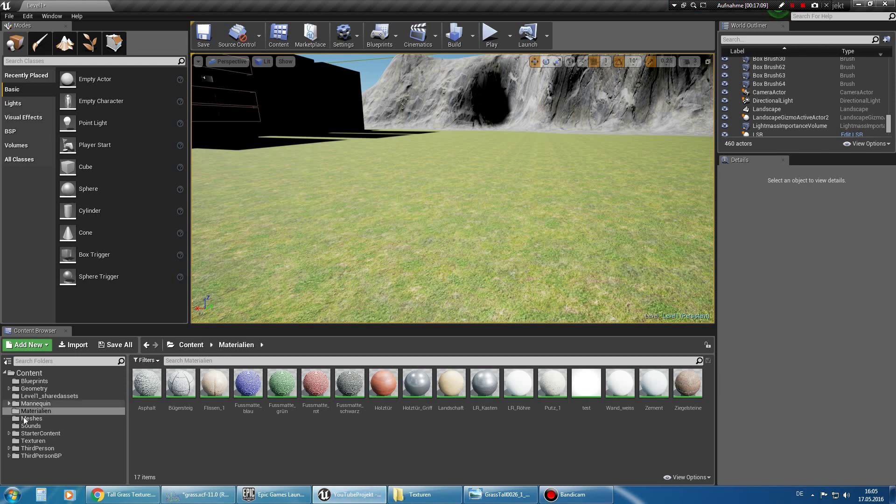
{"action": "left_click", "coordinate": [37, 441]}
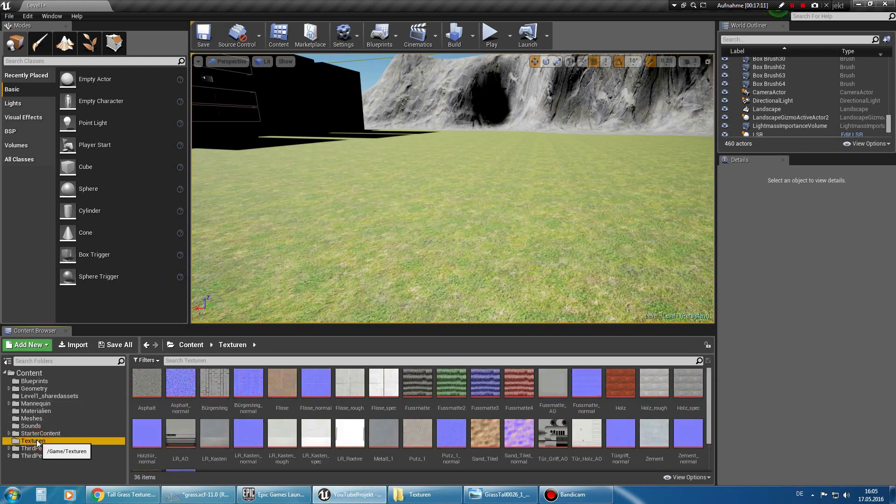
- Drag grass.tga from Explorer's TGA_Tiled folder into Texturen to import it as a texture
{"action": "left_click", "coordinate": [450, 499]}
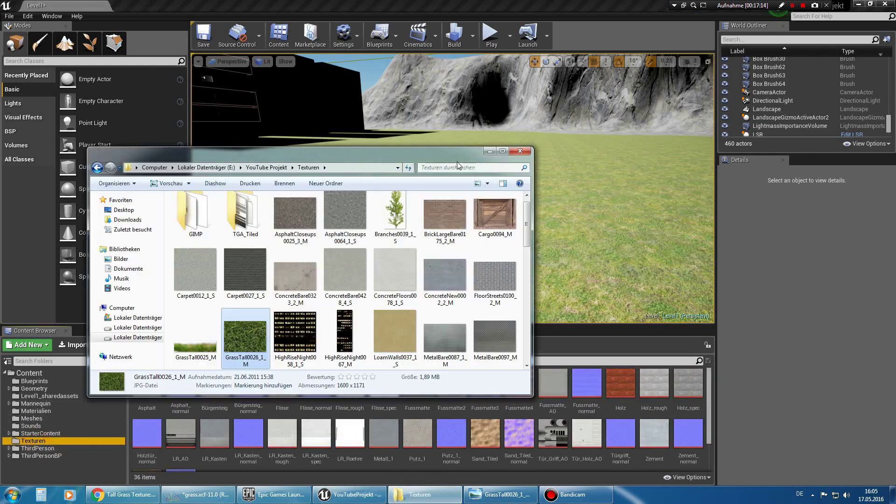
{"action": "double_click", "coordinate": [235, 225]}
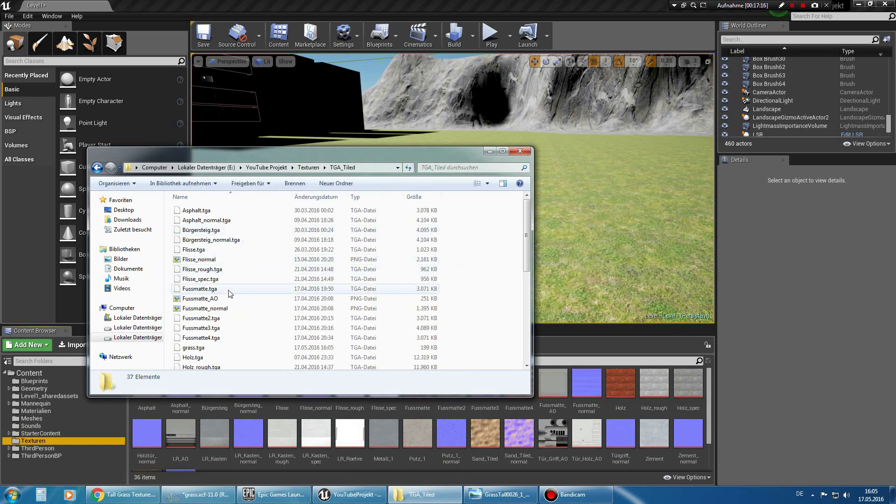
{"action": "left_click", "coordinate": [226, 290]}
{"action": "mouse_move", "coordinate": [273, 154]}
{"action": "left_mouse_down"}
{"action": "mouse_move", "coordinate": [390, 116]}
{"action": "mouse_move", "coordinate": [445, 68]}
{"action": "left_mouse_up"}
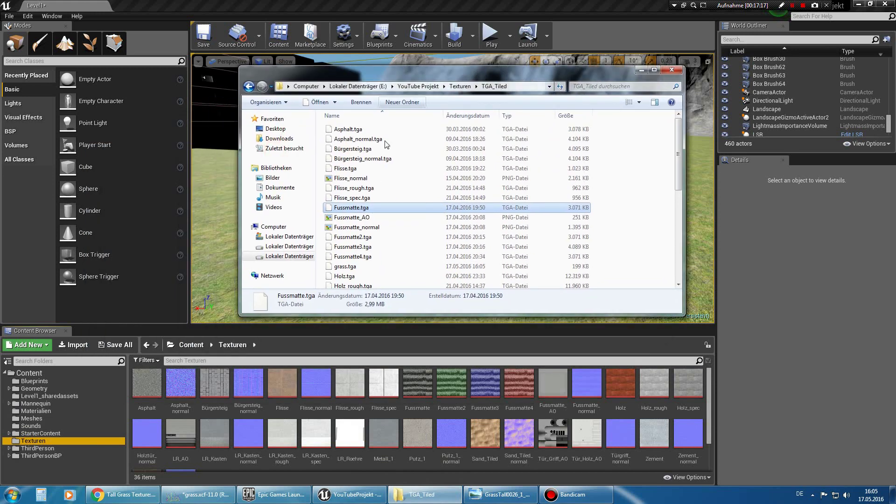
{"action": "left_click", "coordinate": [352, 267]}
{"action": "left_click_drag", "start_coordinate": [355, 270], "coordinate": [455, 420]}
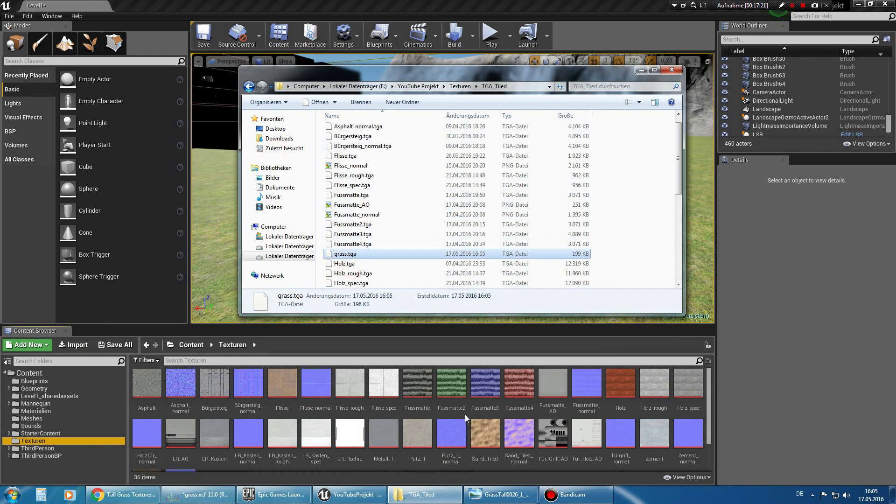
{"action": "left_click_drag", "start_coordinate": [465, 415], "coordinate": [465, 414]}
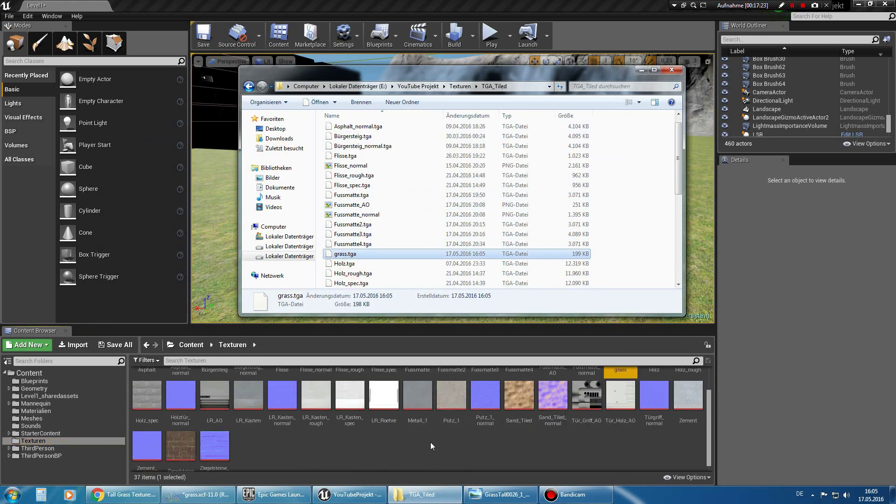
{"action": "left_click", "coordinate": [447, 436]}
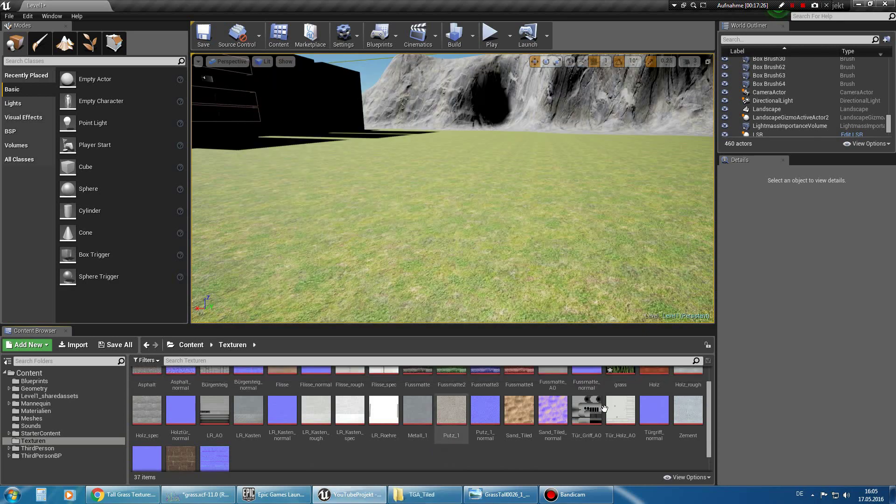
- Open the grass texture and hide the red, green and blue channels to view its alpha
{"action": "double_click", "coordinate": [620, 370]}
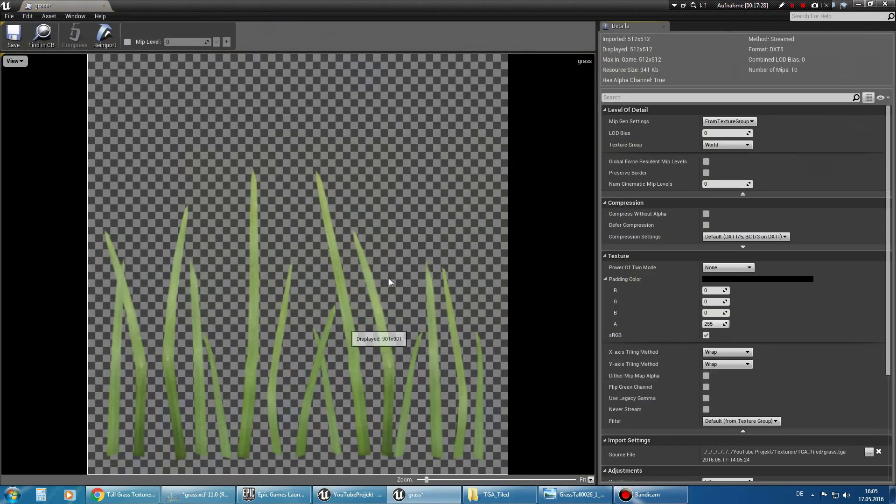
{"action": "left_click", "coordinate": [14, 61]}
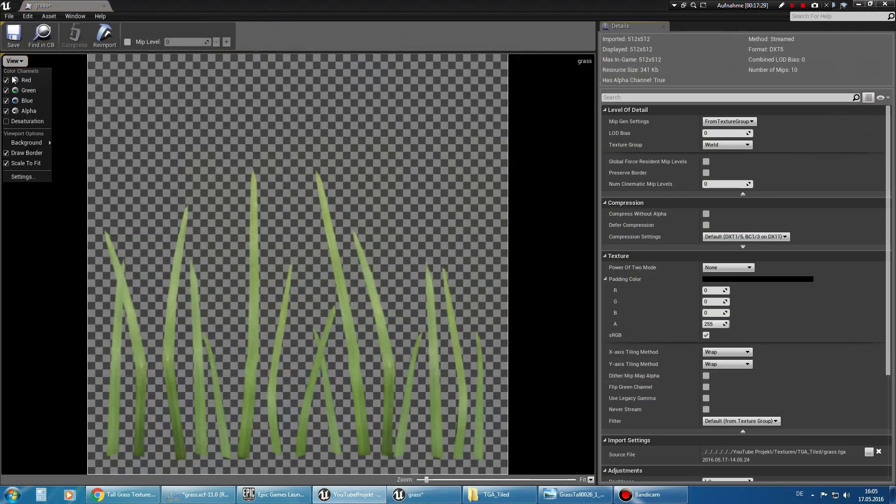
{"action": "left_click", "coordinate": [7, 80]}
{"action": "left_click", "coordinate": [7, 90]}
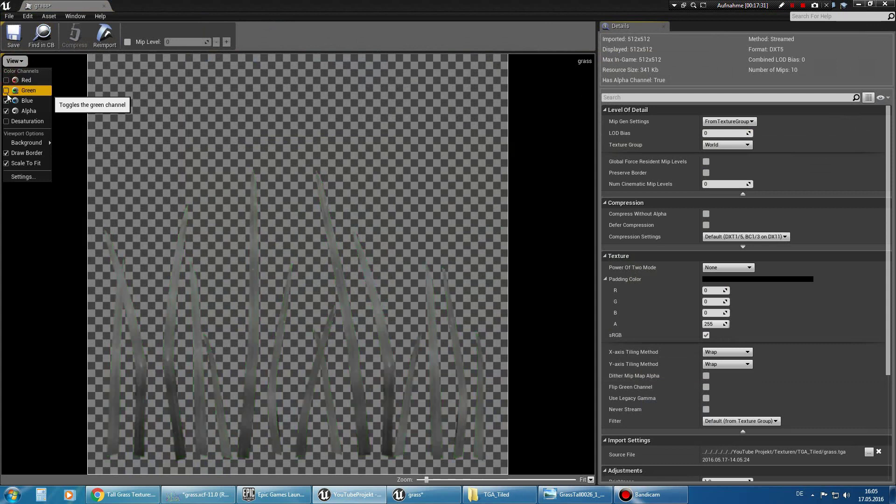
{"action": "left_click", "coordinate": [7, 101]}
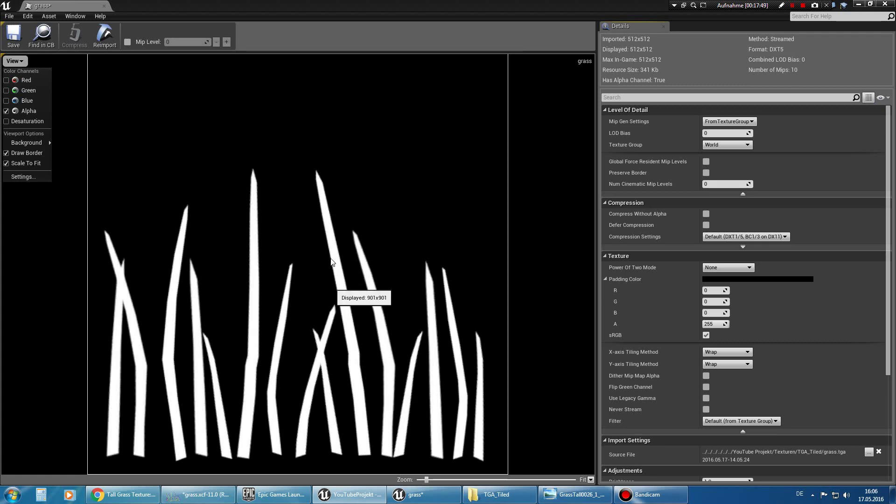
- Recheck the colour channels and alpha mask, then close the grass texture editor
{"action": "left_click", "coordinate": [6, 101]}
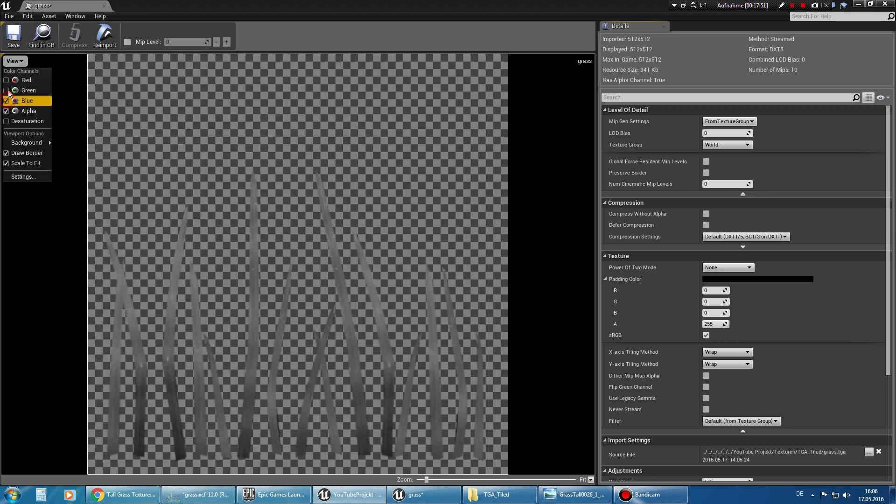
{"action": "left_click", "coordinate": [6, 80]}
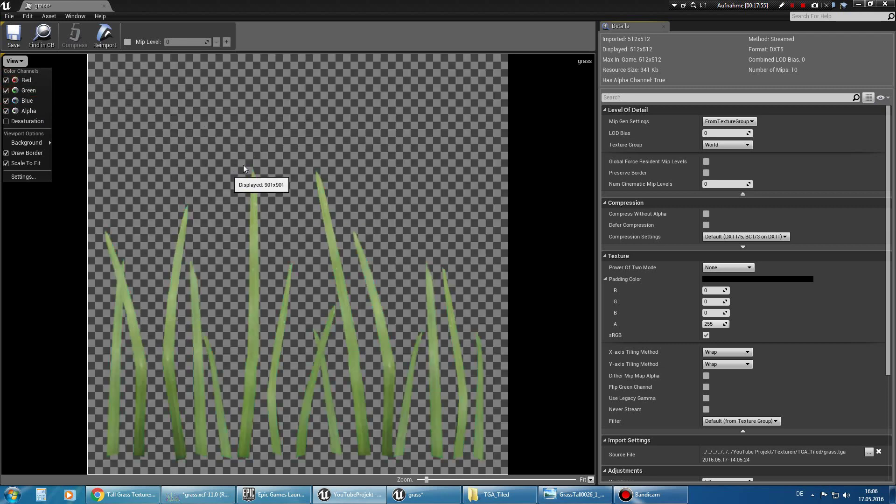
{"action": "left_click", "coordinate": [6, 99]}
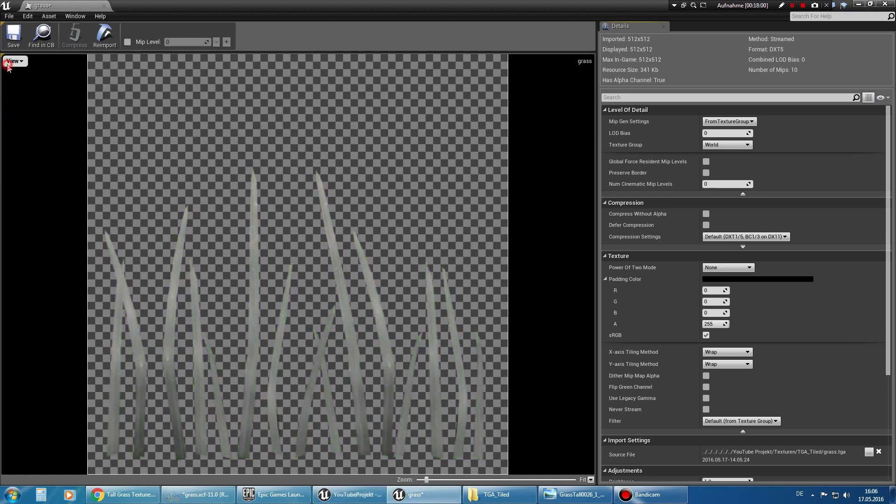
{"action": "left_click", "coordinate": [9, 63]}
{"action": "left_click", "coordinate": [6, 80]}
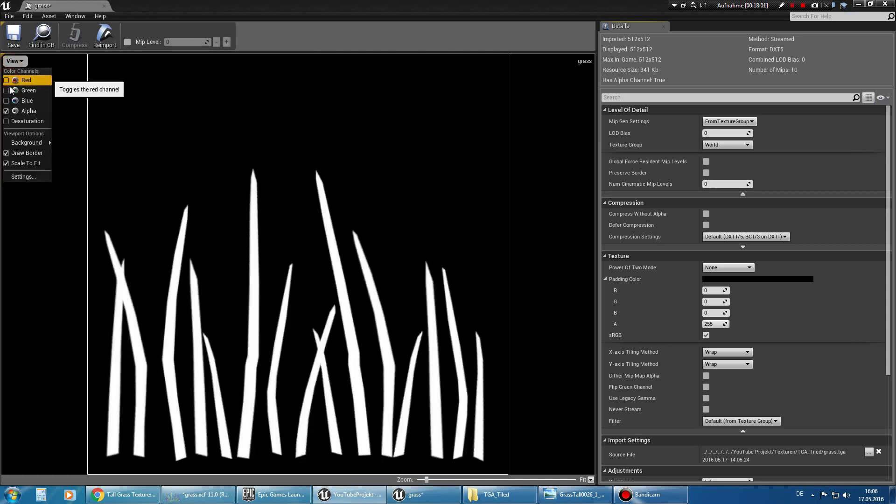
{"action": "left_click", "coordinate": [19, 61]}
{"action": "left_click", "coordinate": [104, 5]}
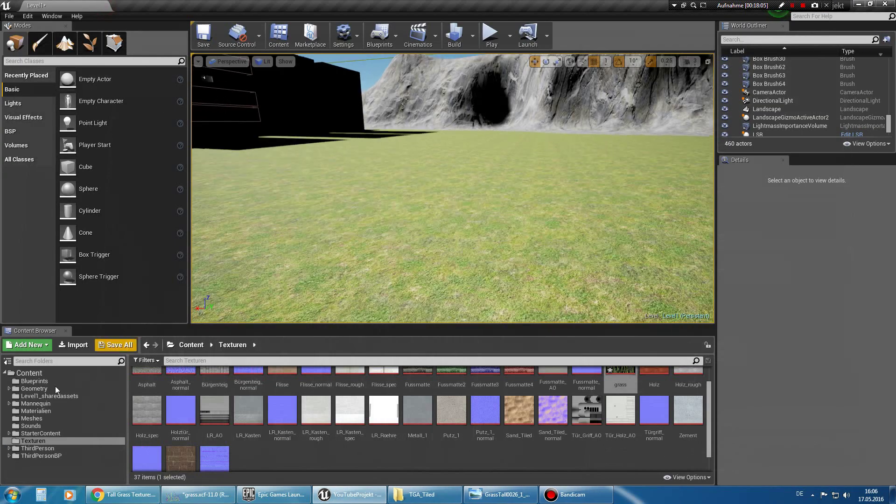
- Create a material named Gras in the Materialien folder and open it in the material editor
{"action": "left_click", "coordinate": [42, 413]}
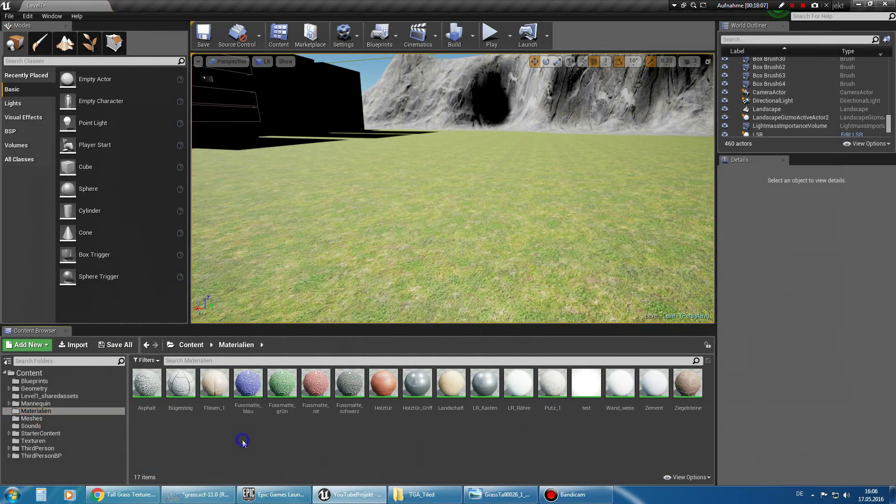
{"action": "right_click", "coordinate": [241, 439]}
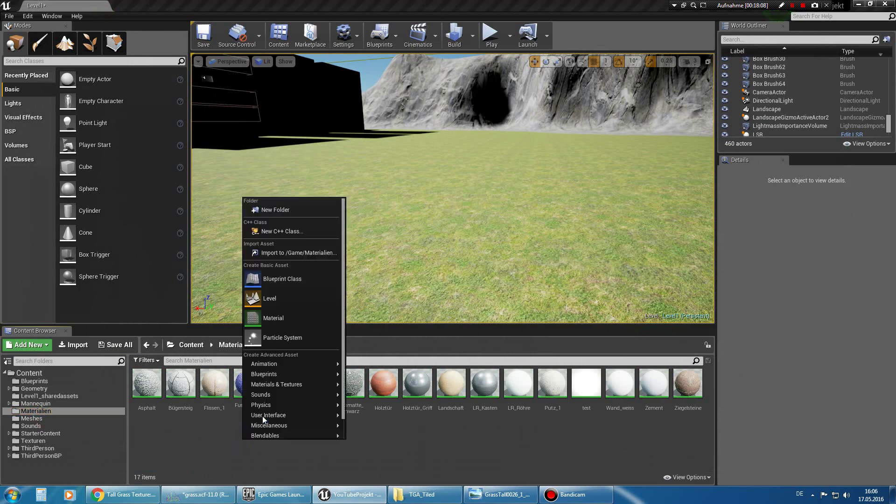
{"action": "left_click", "coordinate": [287, 321]}
{"action": "type", "text": "Gras"}
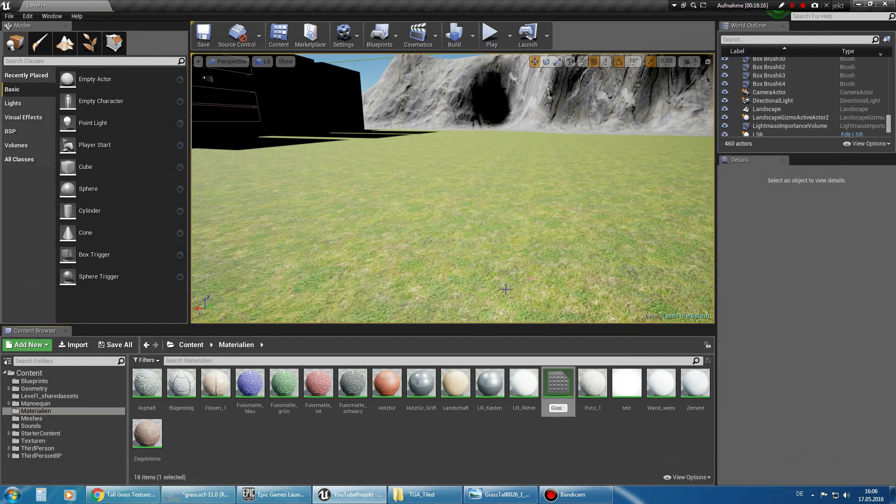
{"action": "key", "text": "Return"}
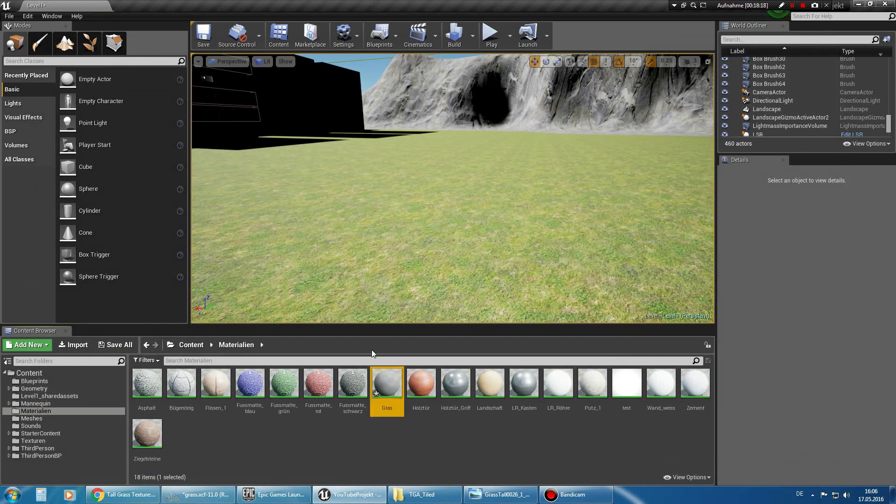
{"action": "double_click", "coordinate": [387, 384]}
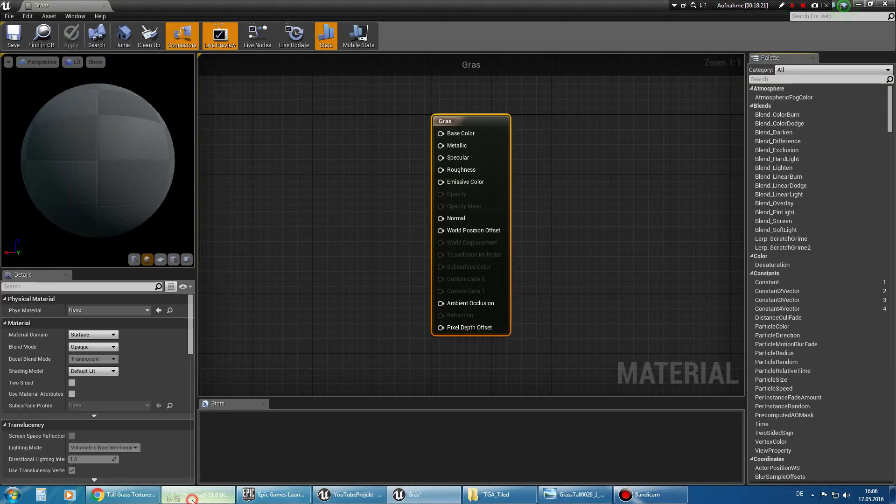
- Back in GIMP, select the topmost pasted grass layer and merge it down
{"action": "left_click", "coordinate": [192, 494]}
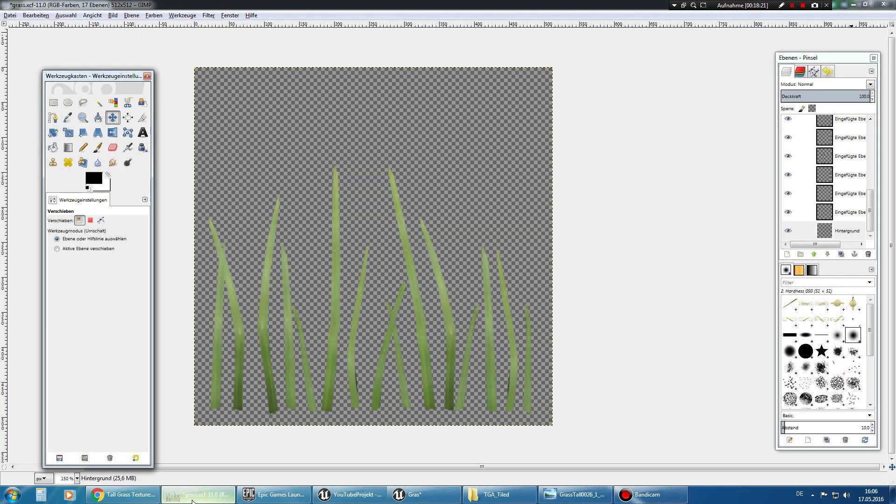
{"action": "left_click", "coordinate": [870, 209]}
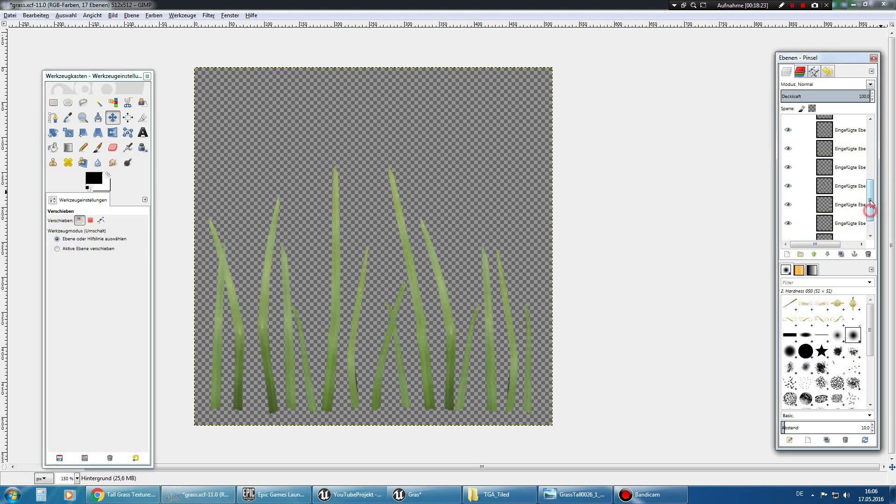
{"action": "left_click", "coordinate": [851, 214]}
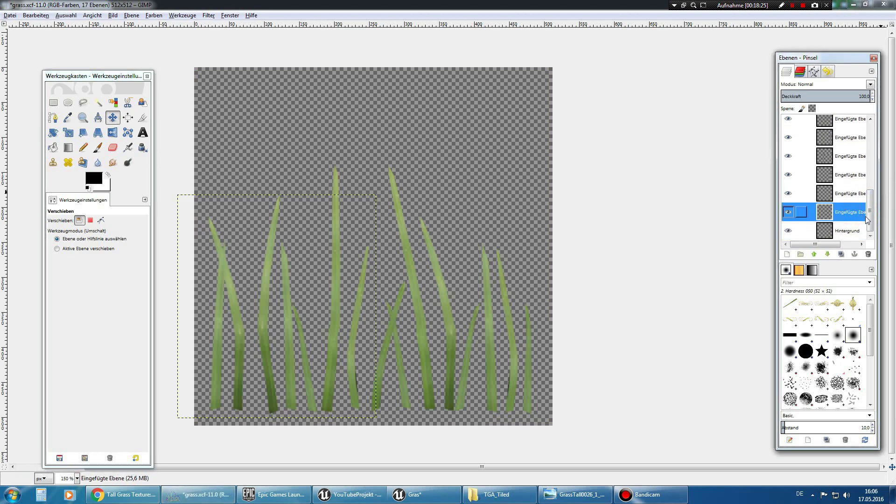
{"action": "left_click_drag", "start_coordinate": [867, 219], "coordinate": [866, 140]}
{"action": "left_click", "coordinate": [852, 132]}
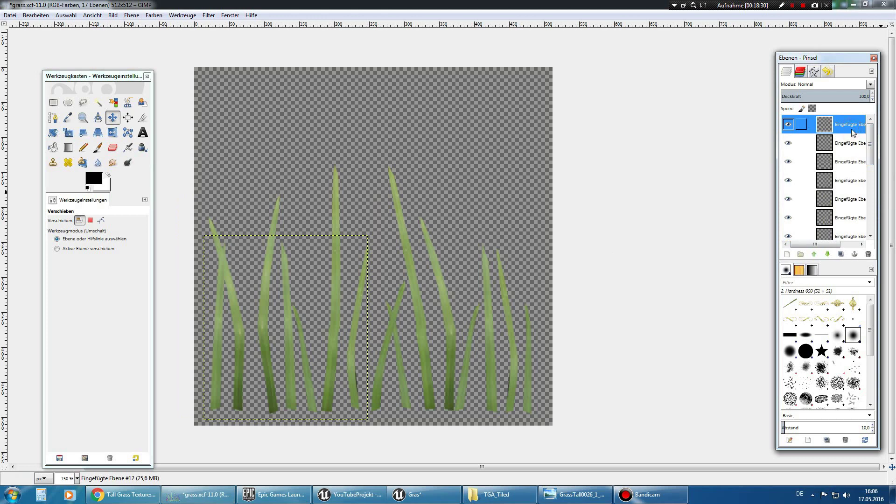
{"action": "right_click", "coordinate": [852, 132]}
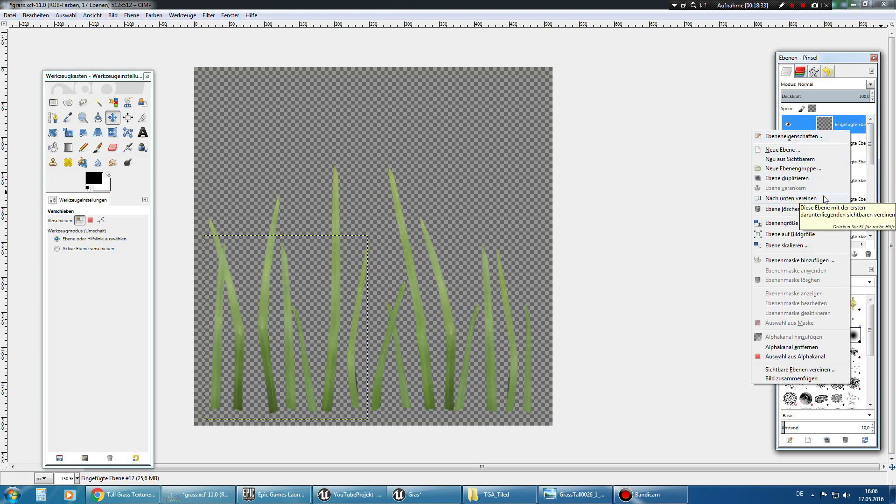
{"action": "left_click", "coordinate": [824, 198]}
- Keep merging down until only Eingefügte Ebene remains above Hintergrund
{"action": "right_click", "coordinate": [842, 135]}
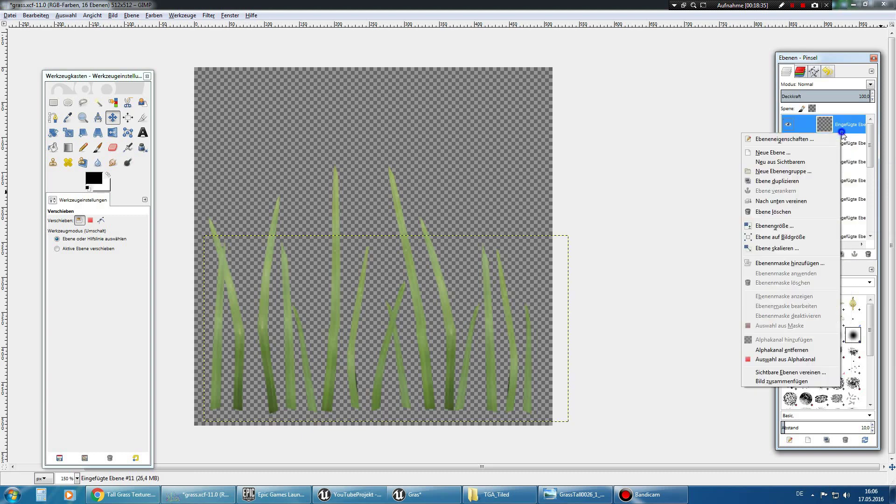
{"action": "left_click", "coordinate": [811, 201]}
{"action": "right_click", "coordinate": [837, 132]}
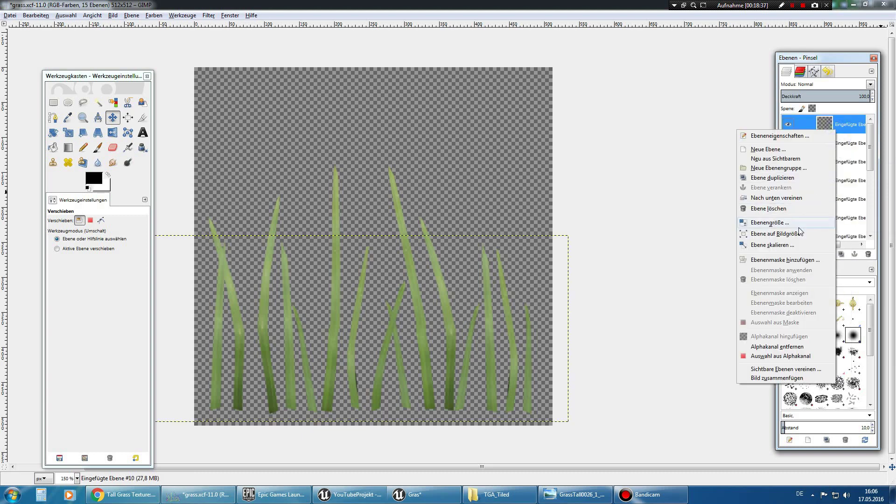
{"action": "left_click", "coordinate": [804, 199]}
{"action": "right_click", "coordinate": [834, 130]}
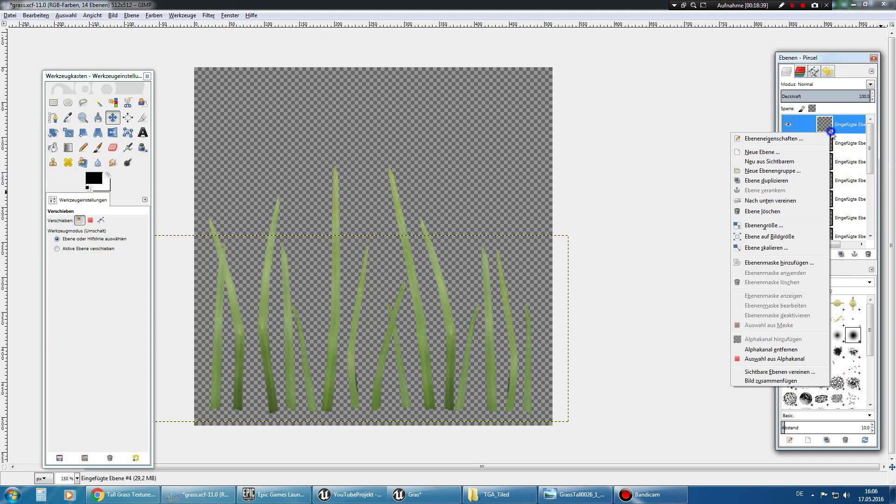
{"action": "left_click", "coordinate": [800, 200]}
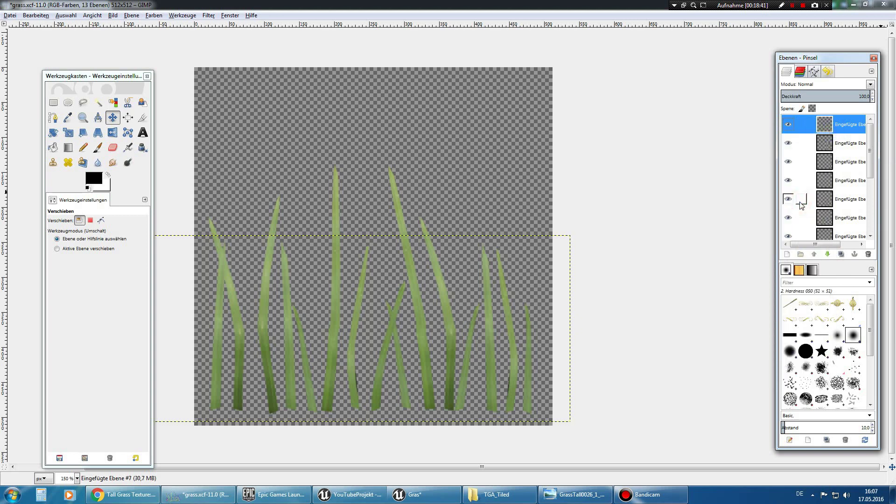
{"action": "left_click", "coordinate": [850, 187]}
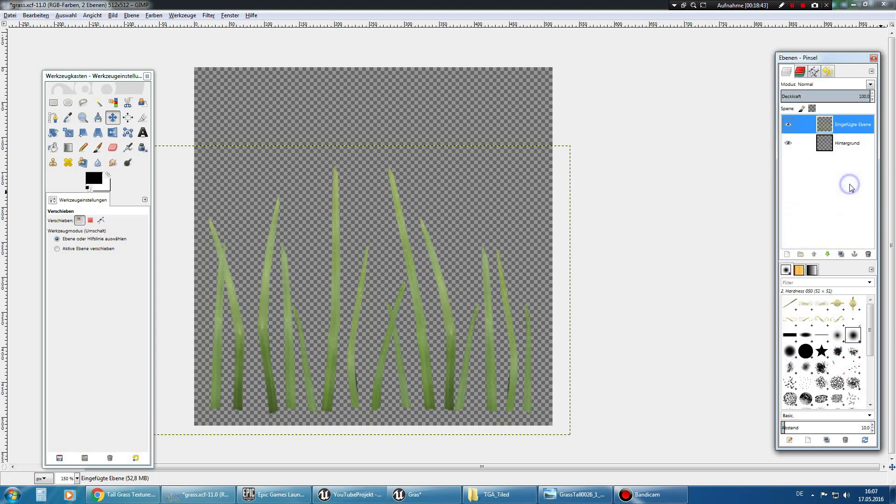
{"action": "left_click", "coordinate": [851, 147]}
{"action": "left_click", "coordinate": [851, 130]}
- Open the Normalmap filter with its 3D preview and tilt it to inspect the relief
{"action": "left_click", "coordinate": [214, 16]}
{"action": "mouse_move", "coordinate": [226, 158]}
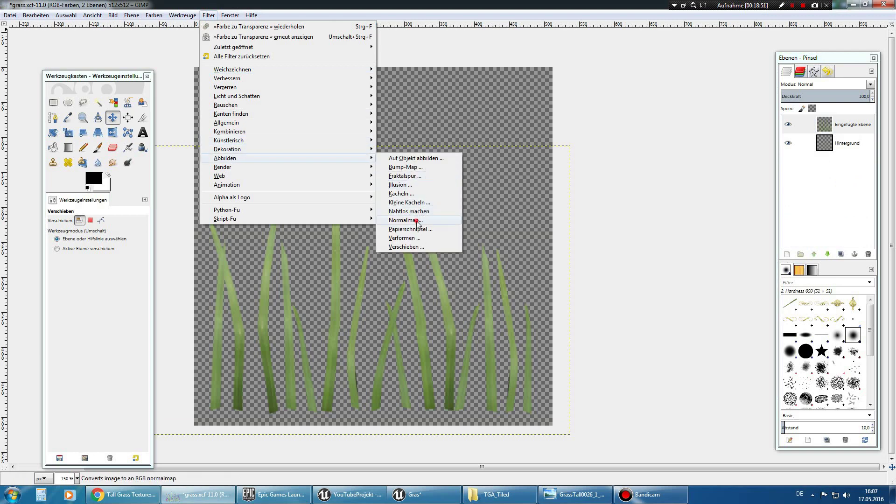
{"action": "left_click", "coordinate": [421, 213]}
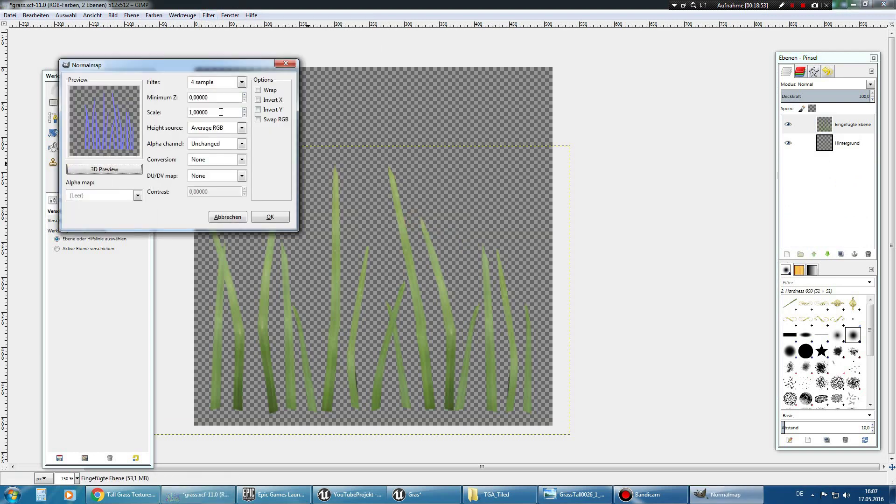
{"action": "left_click_drag", "start_coordinate": [167, 65], "coordinate": [328, 100]}
{"action": "left_click", "coordinate": [274, 204]}
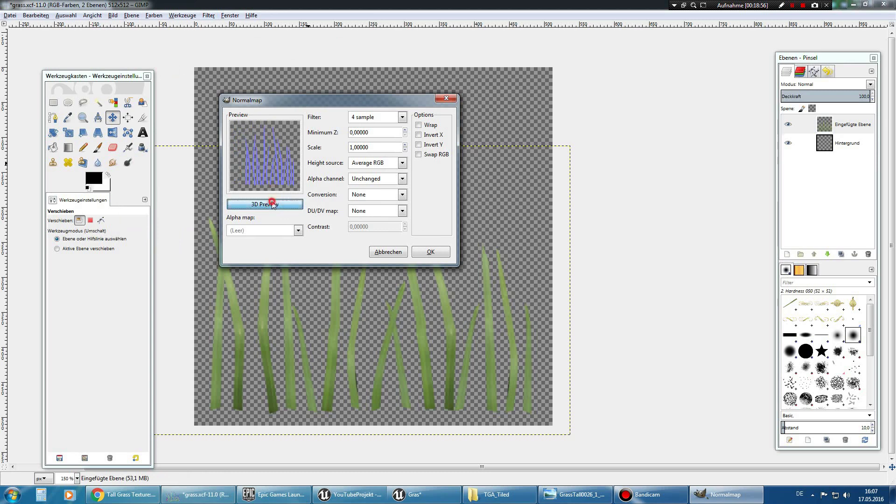
{"action": "left_click_drag", "start_coordinate": [330, 105], "coordinate": [575, 103]}
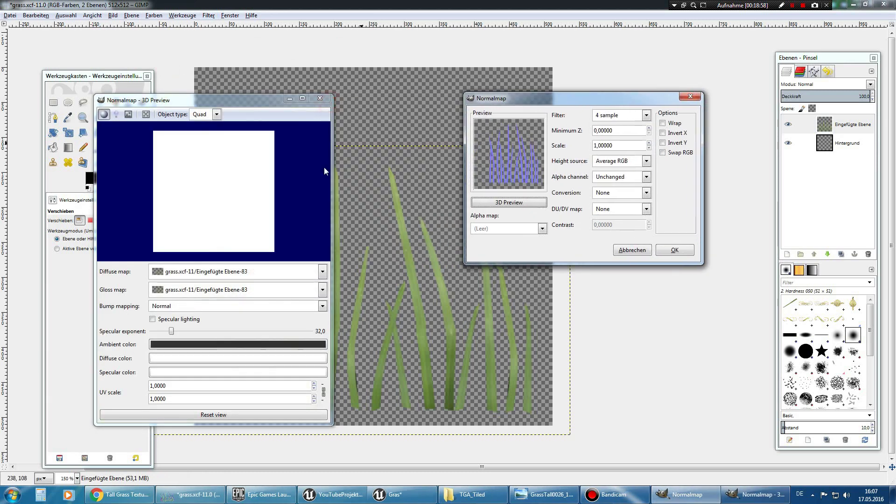
{"action": "scroll", "coordinate": [240, 219], "scroll_direction": "up", "scroll_amount": 5}
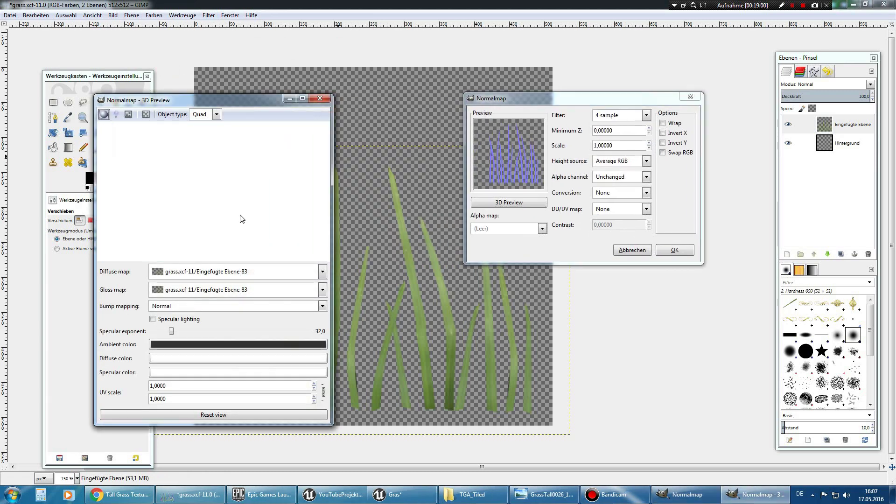
{"action": "left_click_drag", "start_coordinate": [236, 210], "coordinate": [348, 184]}
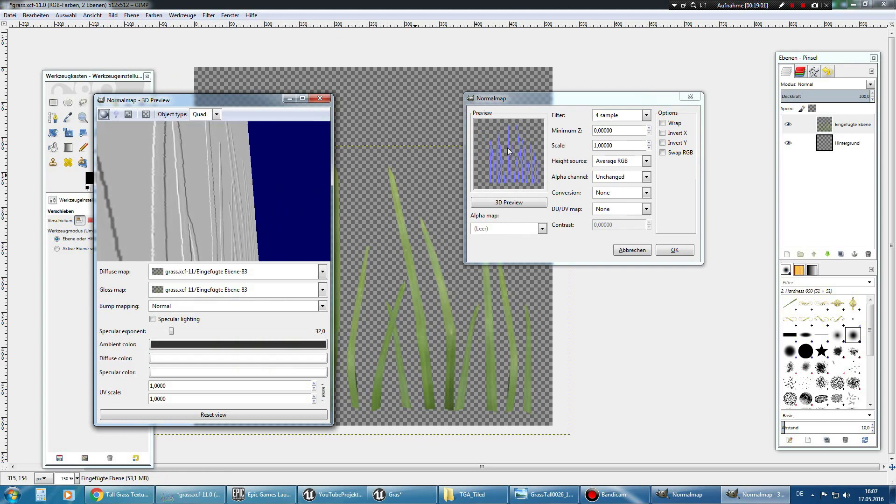
- Set the normal map filter to Sobel 3x3, check the preview and apply it
{"action": "left_click", "coordinate": [617, 116]}
{"action": "left_click", "coordinate": [617, 125]}
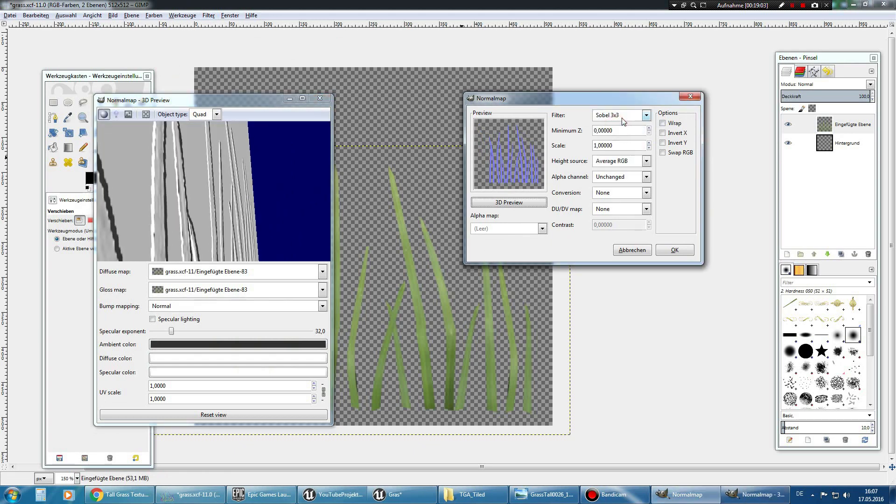
{"action": "left_click", "coordinate": [240, 179]}
{"action": "left_click_drag", "start_coordinate": [240, 179], "coordinate": [155, 203]}
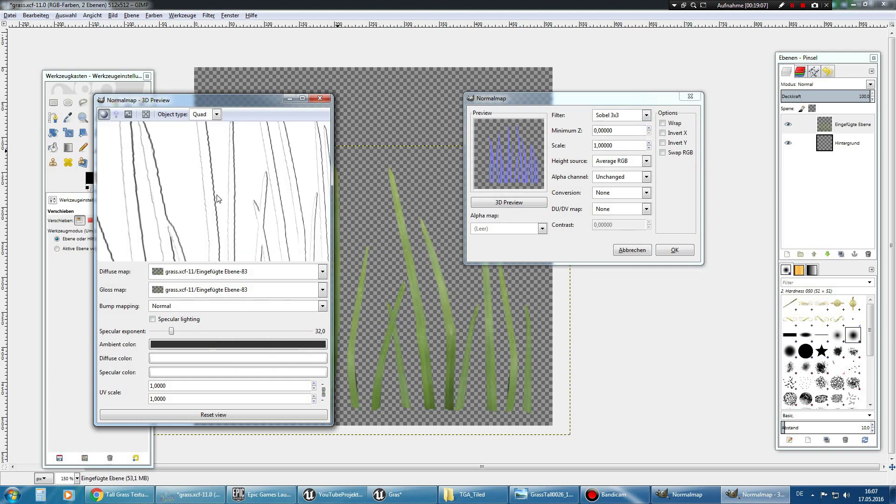
{"action": "left_click_drag", "start_coordinate": [210, 202], "coordinate": [224, 199]}
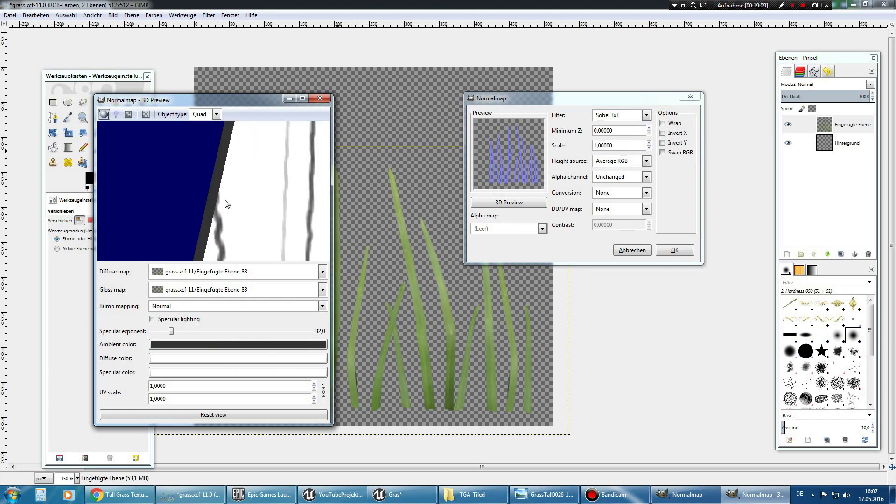
{"action": "left_click", "coordinate": [674, 250]}
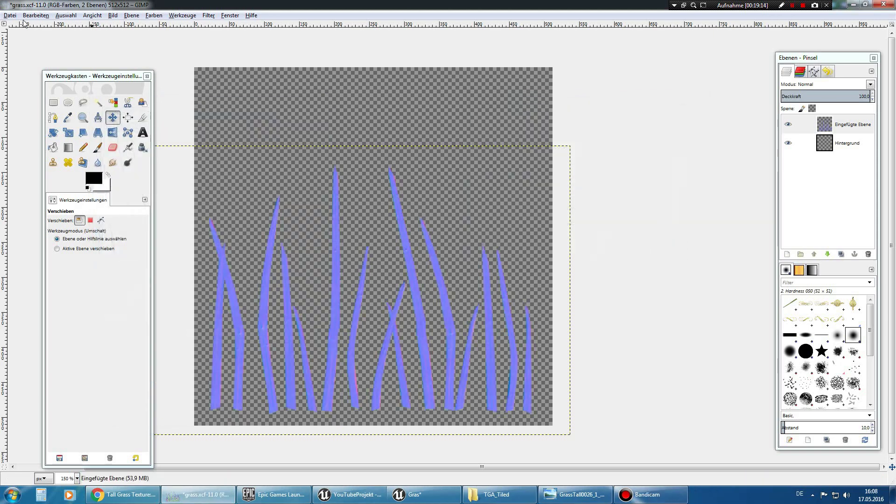
{"action": "left_click", "coordinate": [10, 15]}
- Export the normal map as grass_normal.tga into TGA_Tiled, then minimize GIMP
{"action": "left_click", "coordinate": [48, 140]}
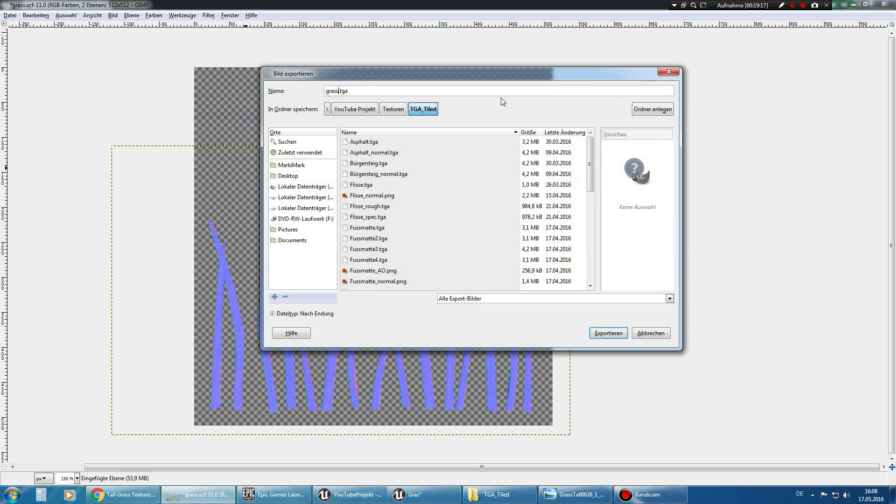
{"action": "type", "text": "_normal"}
{"action": "left_click", "coordinate": [608, 336]}
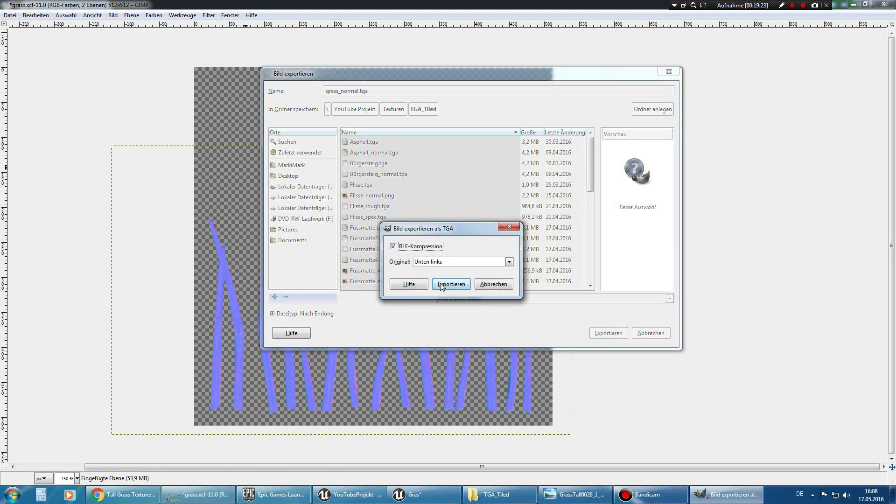
{"action": "left_click", "coordinate": [440, 283]}
{"action": "left_click", "coordinate": [856, 4]}
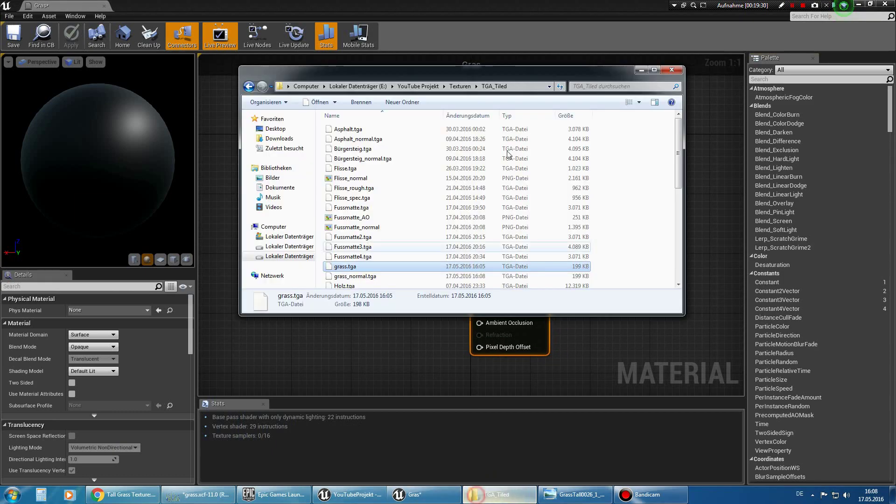
- Drag grass_normal.tga from TGA_Tiled into the Texturen folder and open the new texture
{"action": "mouse_move", "coordinate": [470, 4]}
{"action": "left_mouse_down"}
{"action": "mouse_move", "coordinate": [469, 27]}
{"action": "mouse_move", "coordinate": [481, 21]}
{"action": "left_mouse_up"}
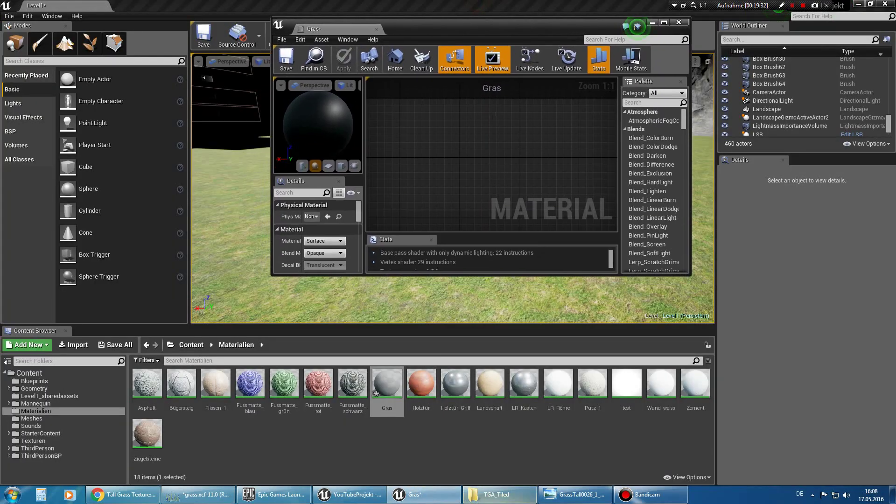
{"action": "left_click", "coordinate": [35, 441]}
{"action": "left_click", "coordinate": [528, 500]}
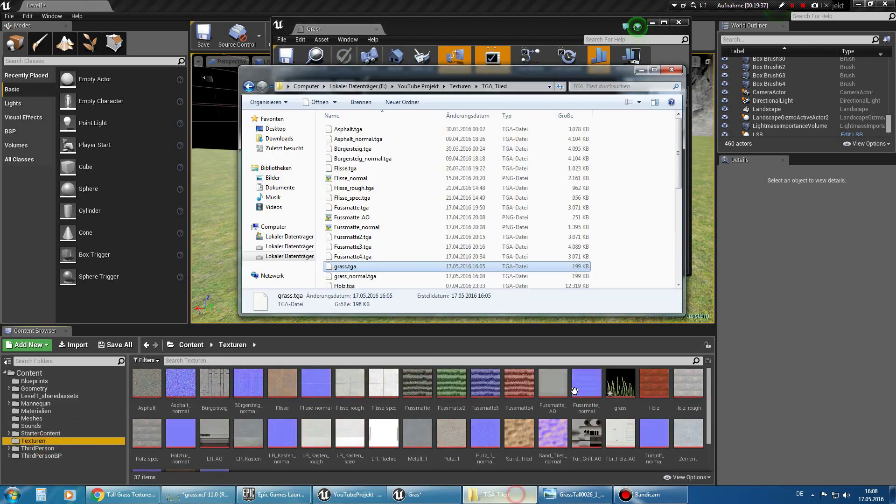
{"action": "left_click_drag", "start_coordinate": [364, 276], "coordinate": [611, 378]}
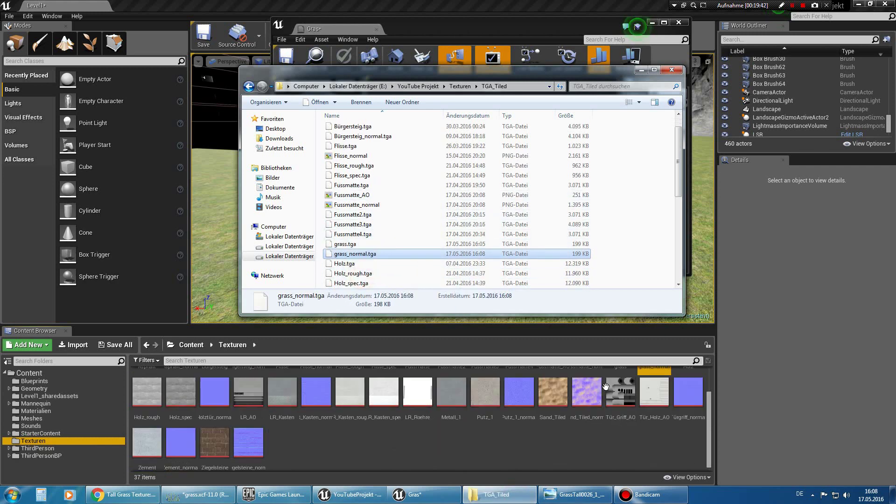
{"action": "left_click", "coordinate": [577, 443]}
{"action": "scroll", "coordinate": [579, 441], "scroll_direction": "up", "scroll_amount": 2}
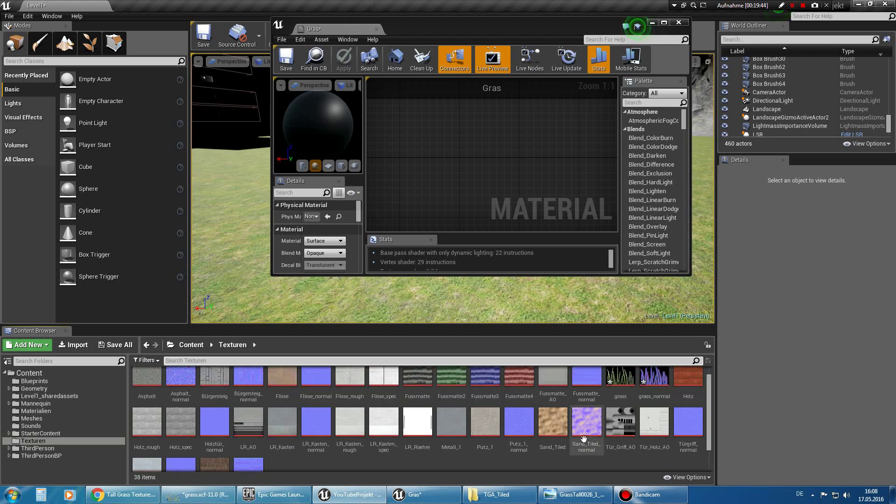
{"action": "double_click", "coordinate": [655, 387]}
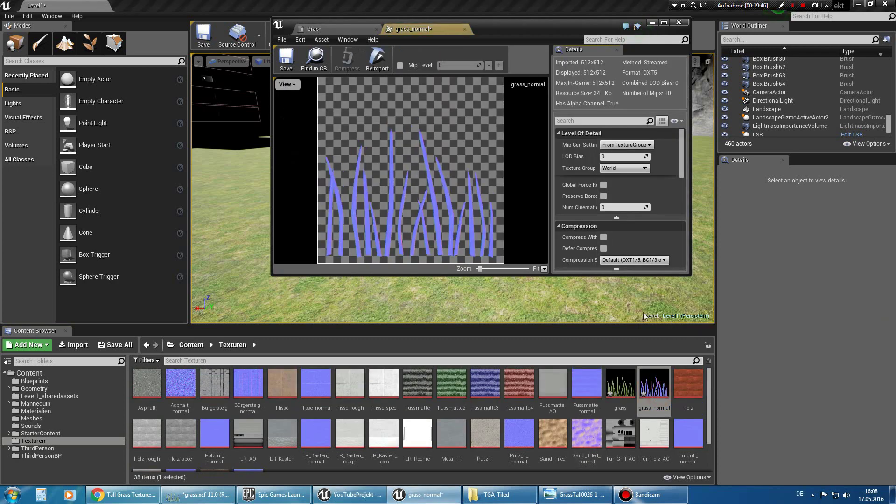
- Switch grass_normal to Normalmap (DXT5, BC5) compression, save it, and close its tab
{"action": "scroll", "coordinate": [682, 158], "scroll_direction": "down", "scroll_amount": 2}
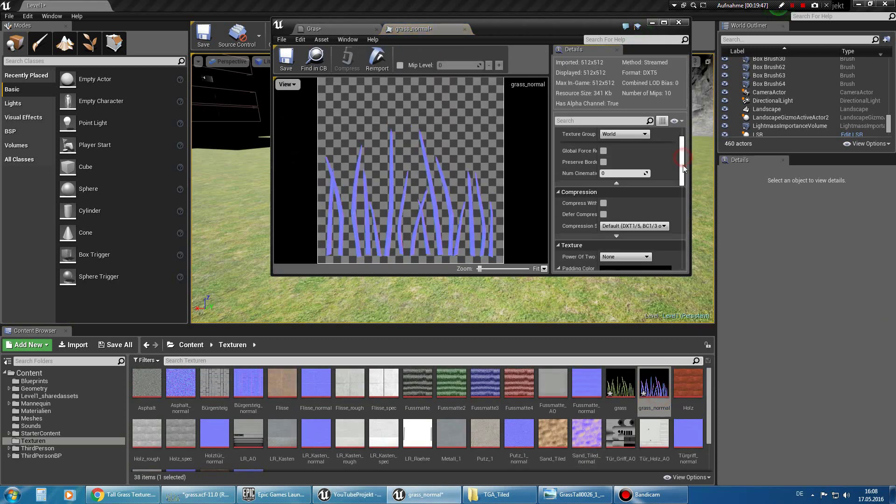
{"action": "left_click", "coordinate": [642, 226]}
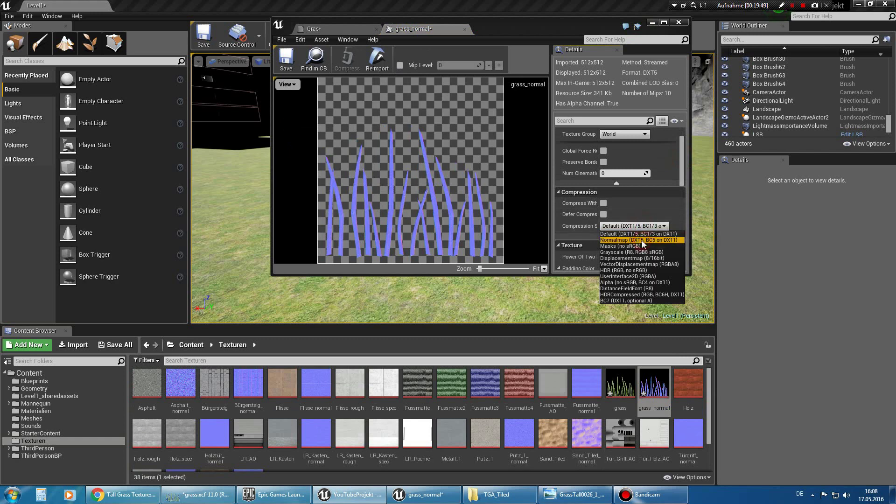
{"action": "left_click", "coordinate": [642, 240]}
{"action": "left_click", "coordinate": [326, 63]}
{"action": "left_click", "coordinate": [286, 59]}
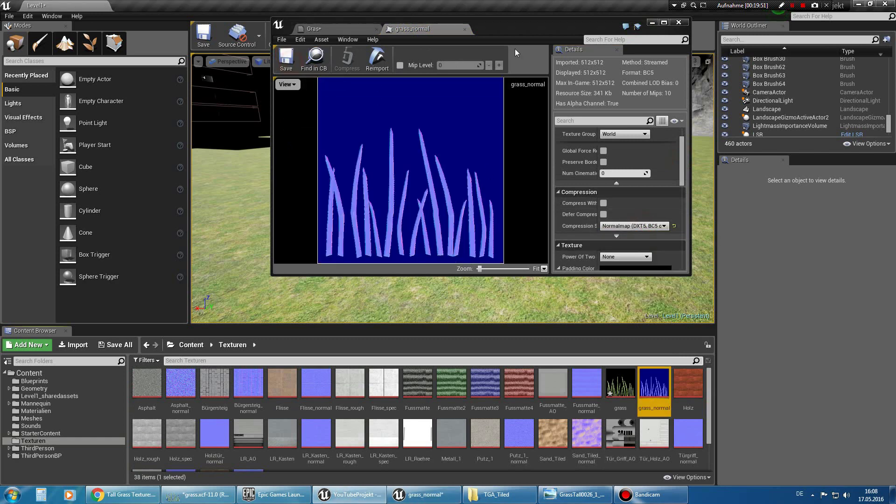
{"action": "left_click", "coordinate": [464, 28]}
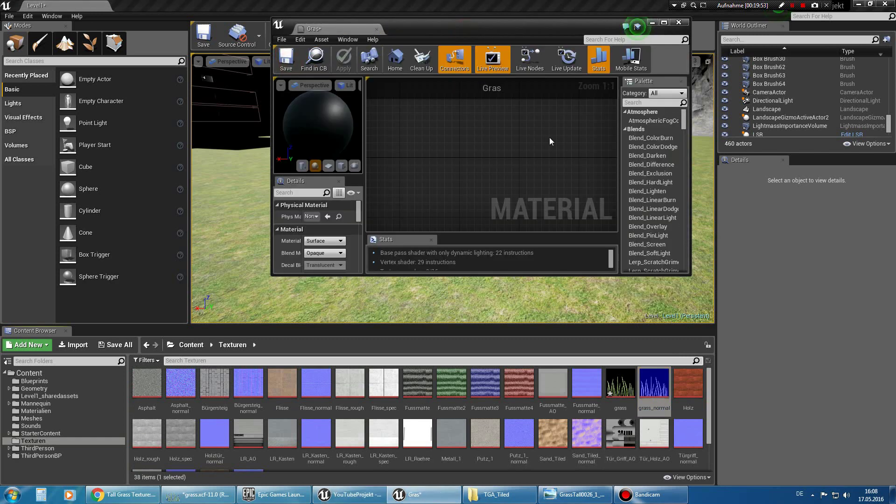
- Add the grass and grass_normal textures as Texture Sample nodes in the Gras material graph
{"action": "scroll", "coordinate": [560, 131], "scroll_direction": "down", "scroll_amount": 4}
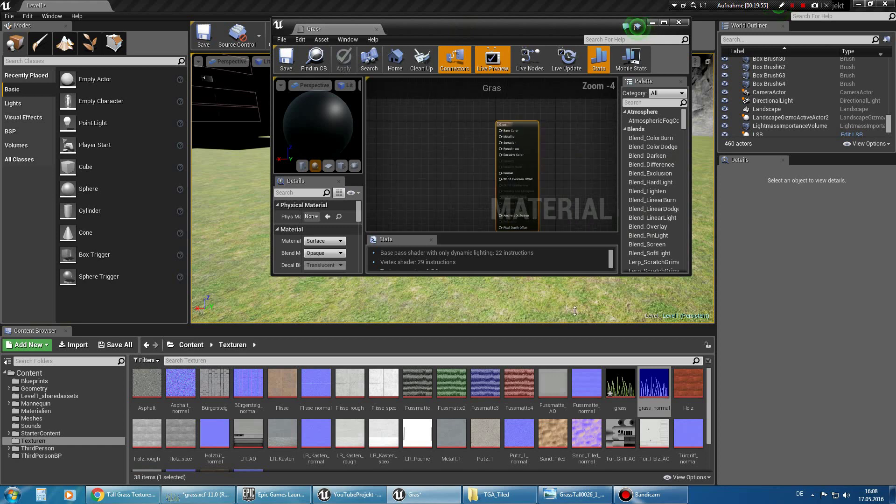
{"action": "left_click_drag", "start_coordinate": [620, 383], "coordinate": [436, 129]}
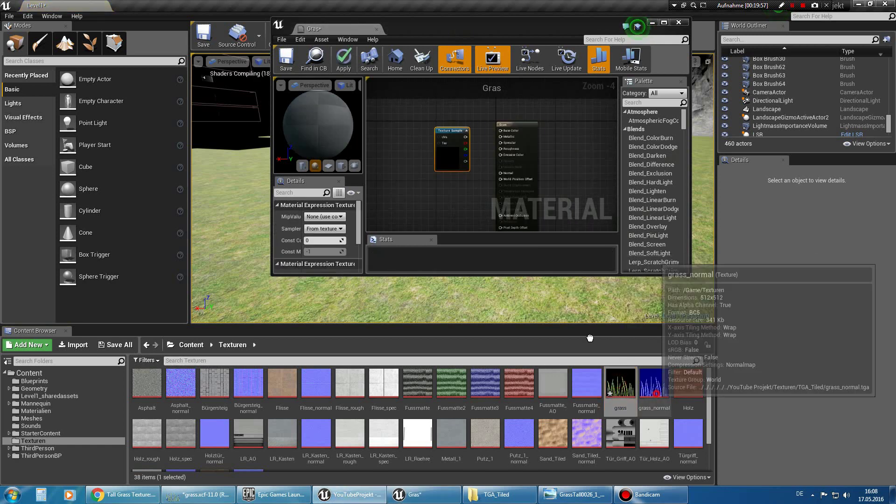
{"action": "left_click_drag", "start_coordinate": [590, 338], "coordinate": [438, 186]}
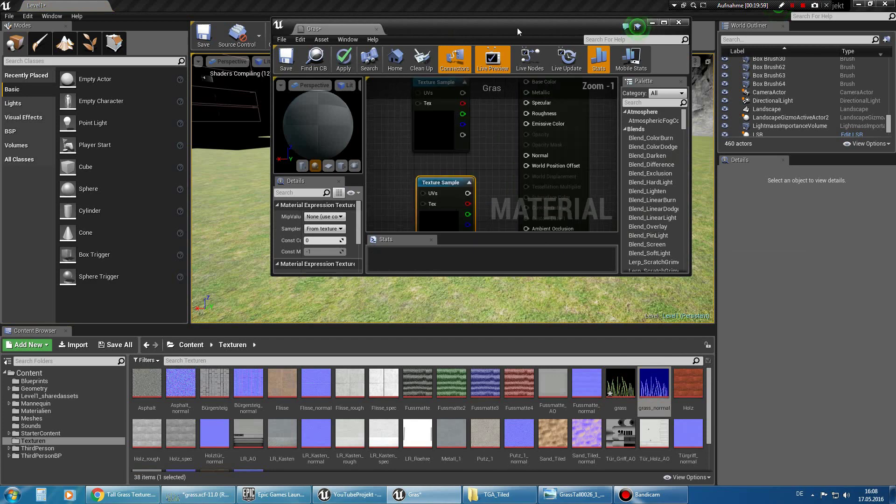
{"action": "double_click", "coordinate": [516, 27]}
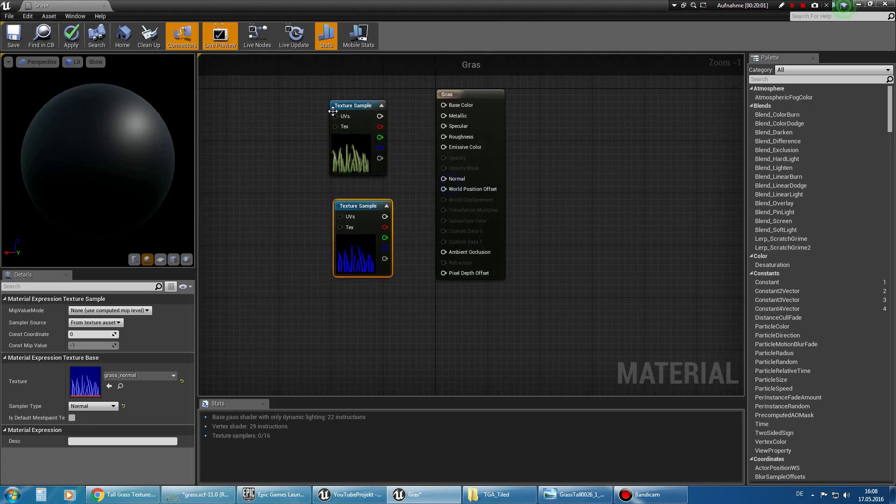
- Arrange the grass and grass_normal Texture Sample nodes to the left of the material node
{"action": "scroll", "coordinate": [414, 161], "scroll_direction": "up", "scroll_amount": 1}
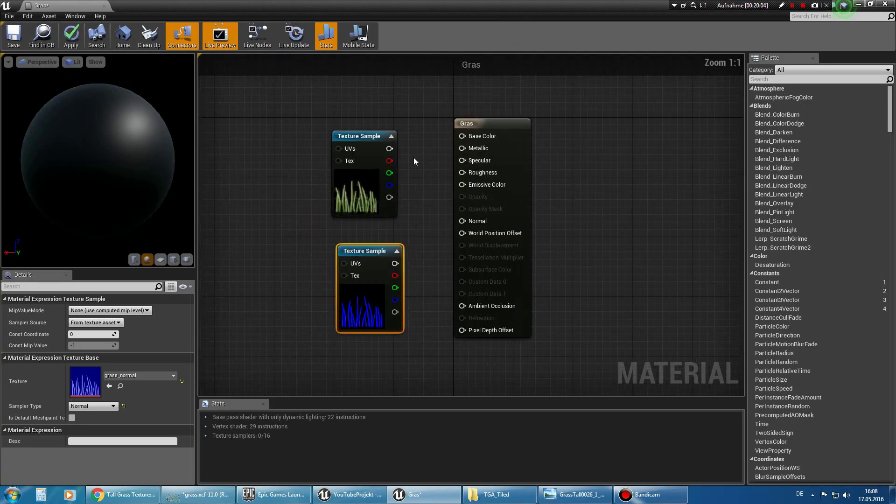
{"action": "left_click_drag", "start_coordinate": [378, 162], "coordinate": [356, 131]}
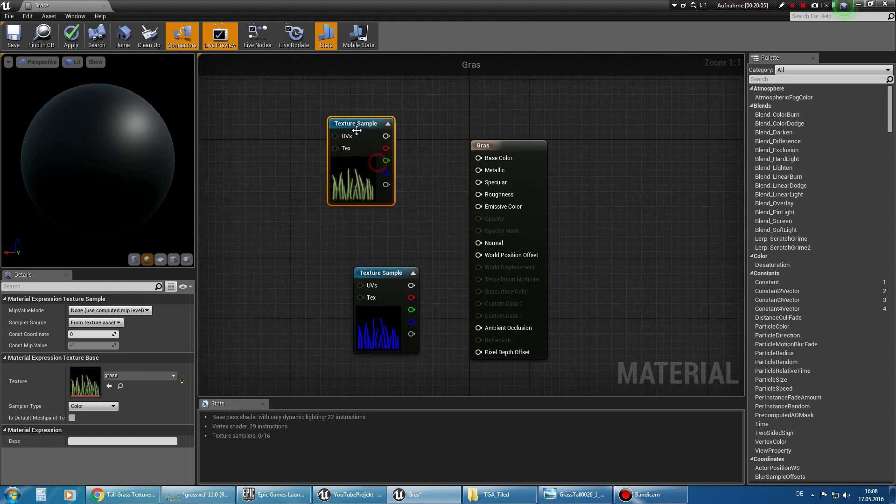
{"action": "left_click_drag", "start_coordinate": [384, 272], "coordinate": [329, 256]}
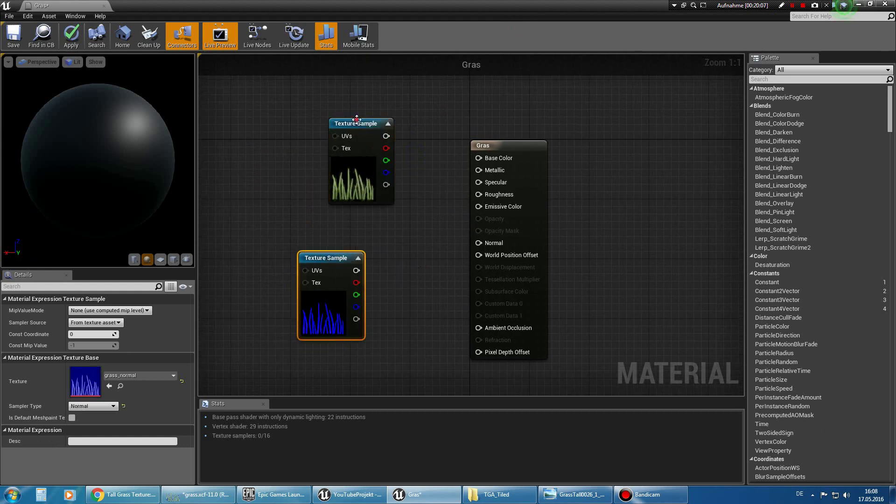
{"action": "left_click_drag", "start_coordinate": [357, 119], "coordinate": [319, 119]}
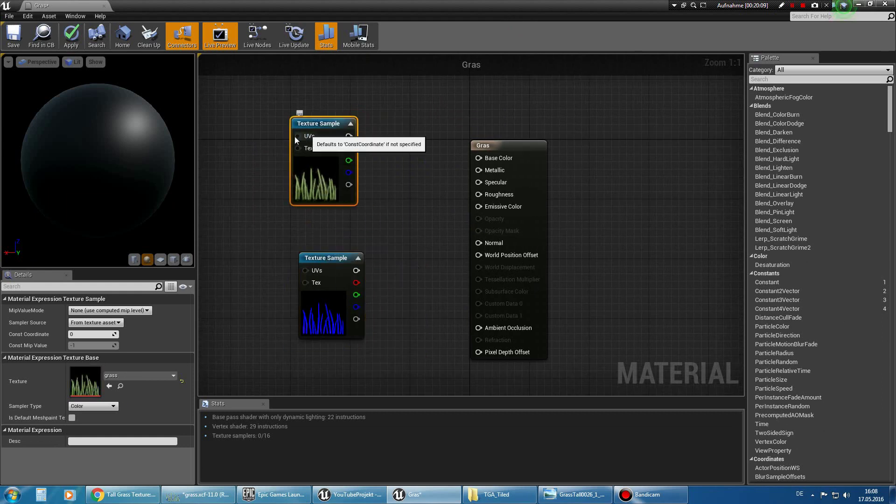
{"action": "left_click_drag", "start_coordinate": [417, 160], "coordinate": [421, 181]}
{"action": "left_click_drag", "start_coordinate": [310, 147], "coordinate": [304, 140]}
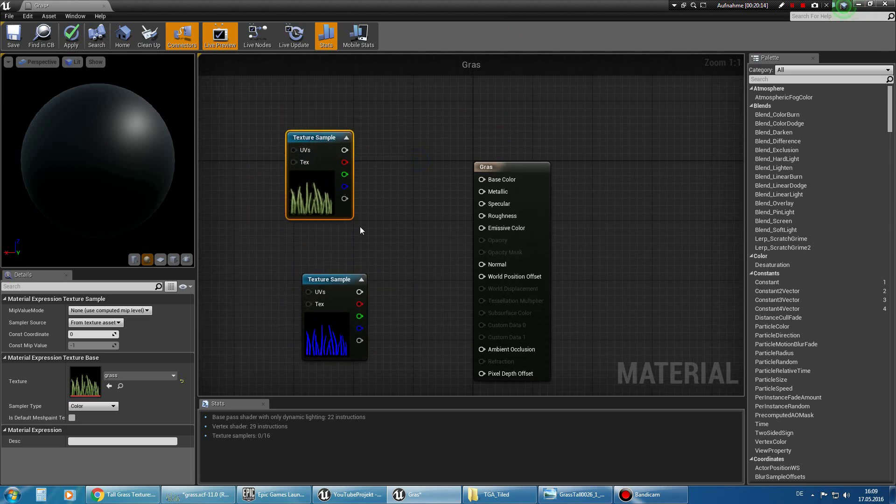
- Wire grass_normal into Normal and the grass texture into Base Color
{"action": "left_click_drag", "start_coordinate": [359, 291], "coordinate": [481, 264]}
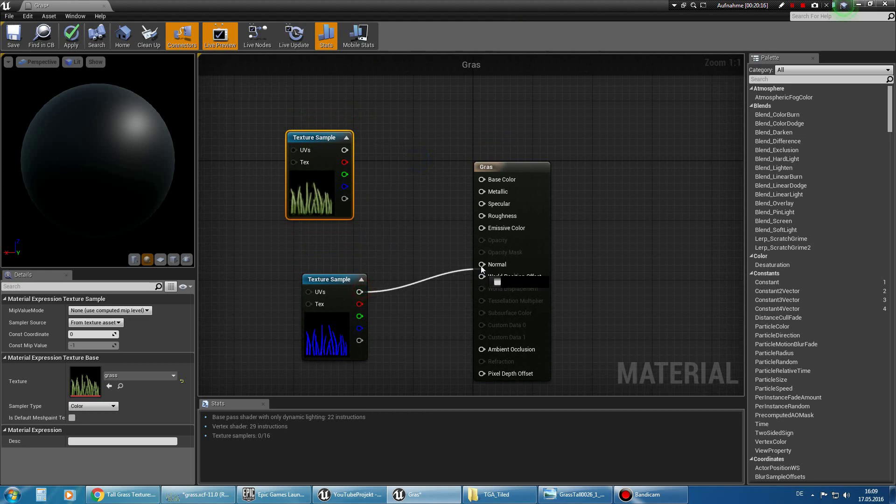
{"action": "left_click_drag", "start_coordinate": [345, 150], "coordinate": [483, 179]}
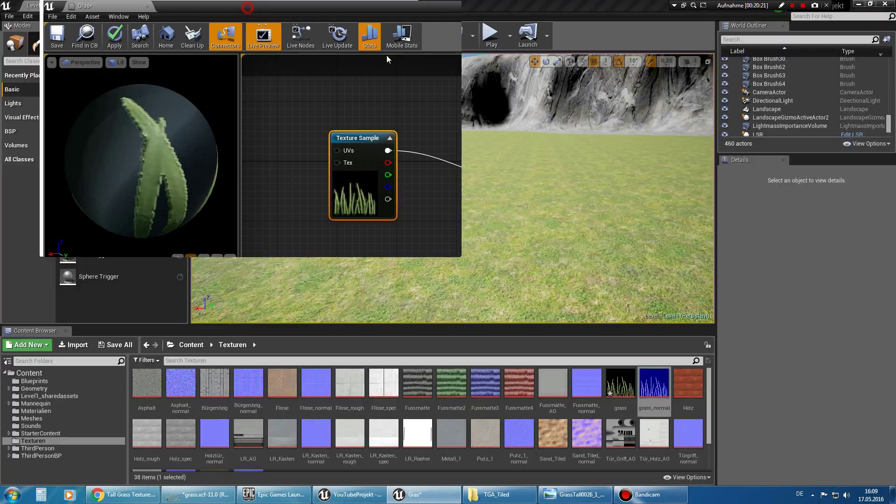
{"action": "left_click_drag", "start_coordinate": [248, 18], "coordinate": [611, 127]}
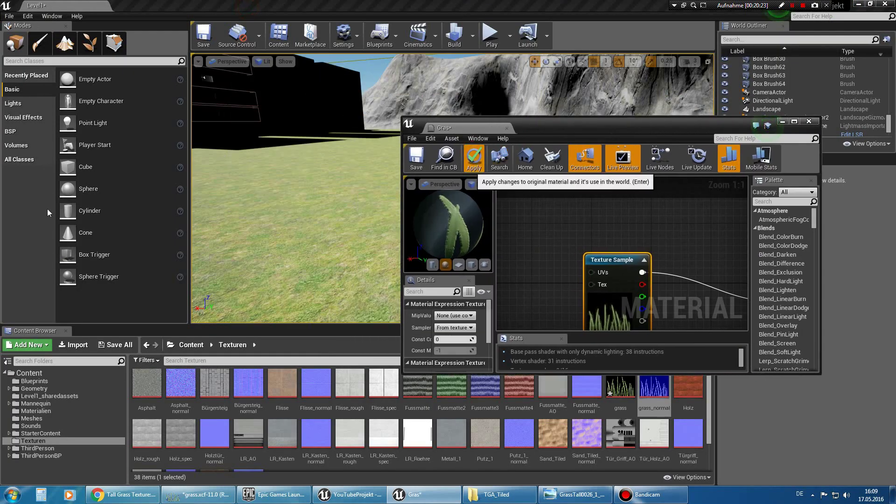
- Apply the Gras material and place a StarterContent Shape_Plane onto the landscape
{"action": "key", "text": "Return"}
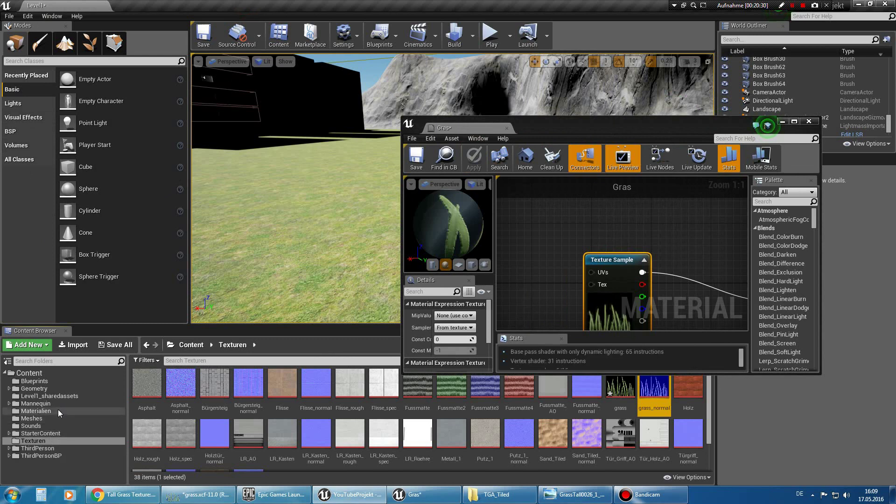
{"action": "left_click", "coordinate": [47, 433]}
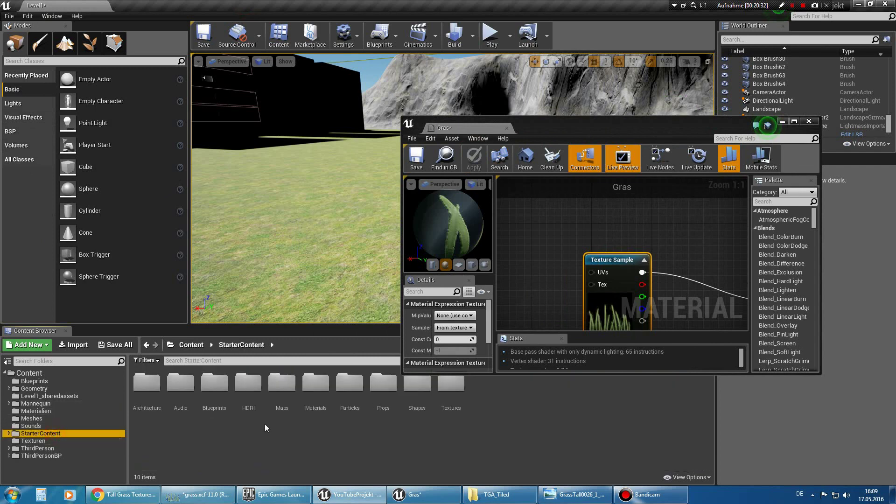
{"action": "double_click", "coordinate": [420, 400]}
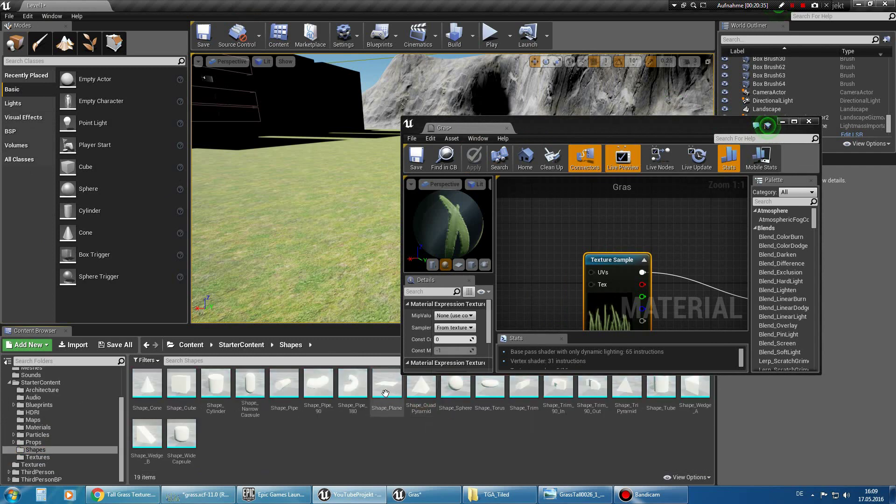
{"action": "left_click_drag", "start_coordinate": [385, 393], "coordinate": [313, 292]}
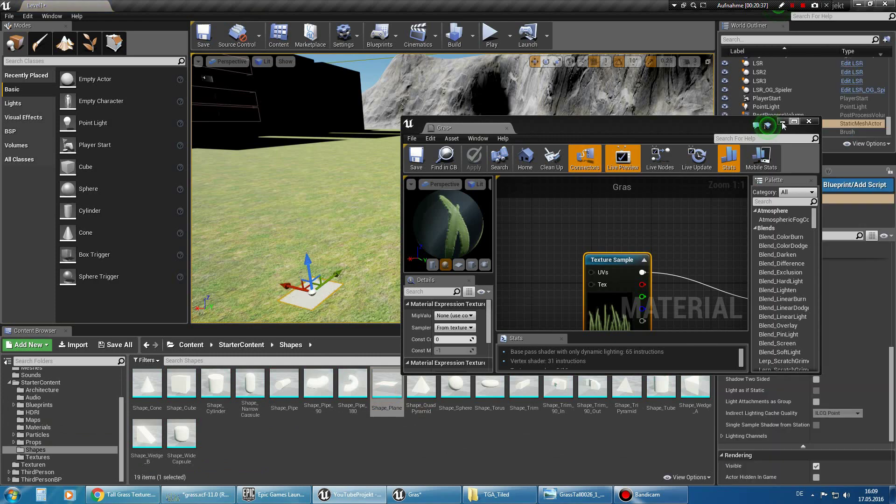
- Rotate the Shape_Plane to stand nearly upright at about -80 degrees
{"action": "key", "text": "f"}
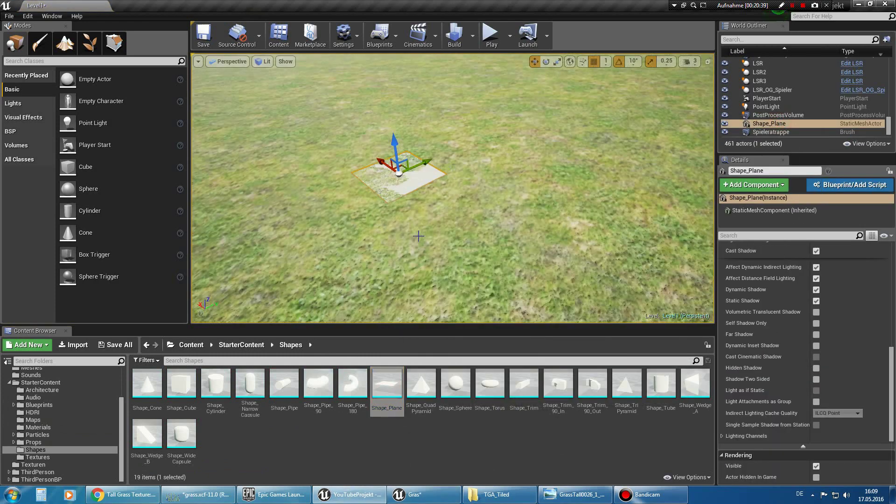
{"action": "left_click", "coordinate": [546, 62]}
{"action": "left_click_drag", "start_coordinate": [340, 149], "coordinate": [322, 183]}
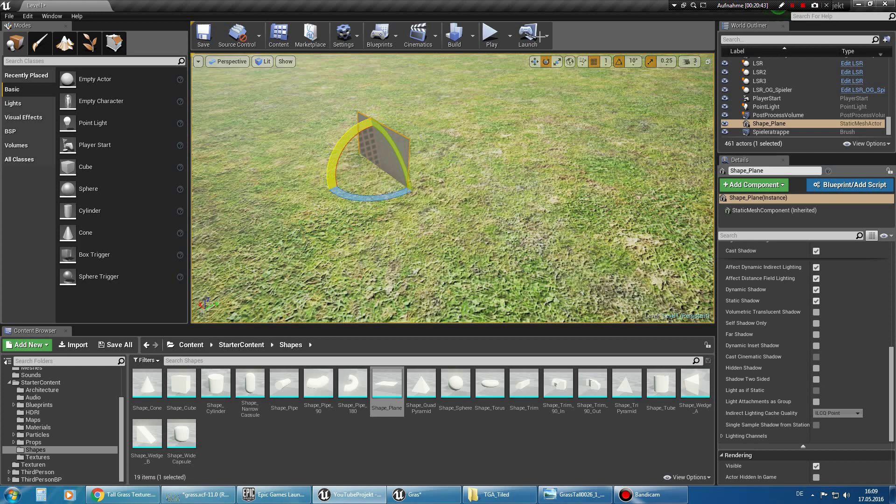
{"action": "left_click", "coordinate": [534, 61]}
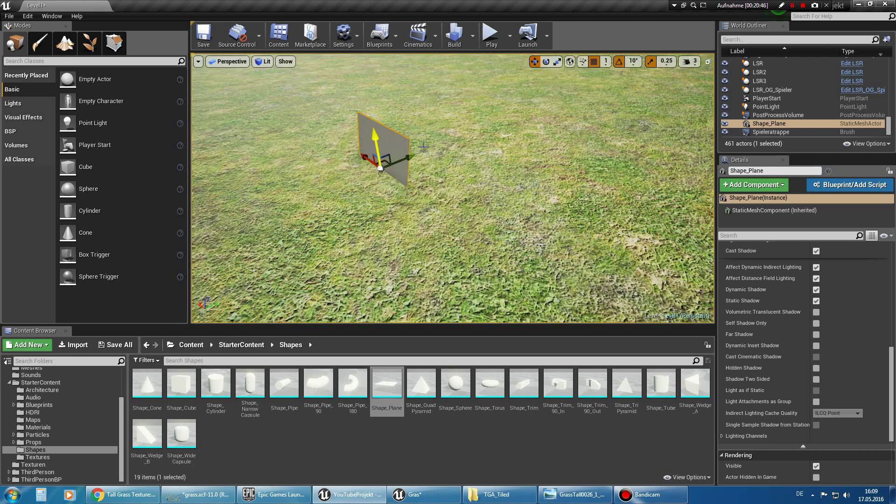
{"action": "key", "text": "ctrl+z"}
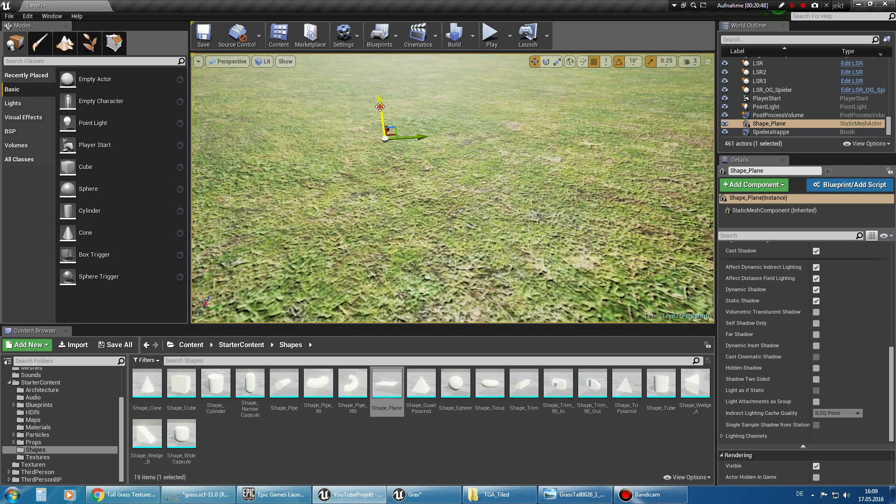
{"action": "key", "text": "f"}
{"action": "key", "text": "ctrl+y"}
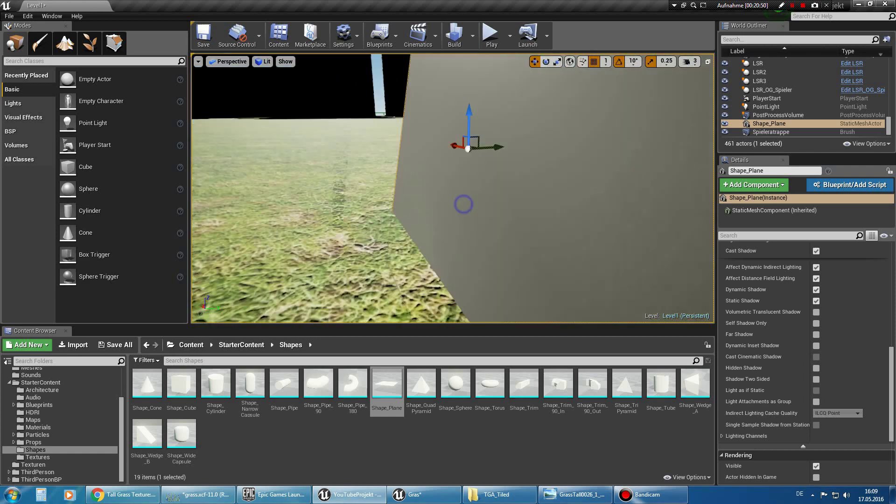
- Raise the upright plane above the grass and turn it to face the camera
{"action": "left_click_drag", "start_coordinate": [410, 143], "coordinate": [424, 95]}
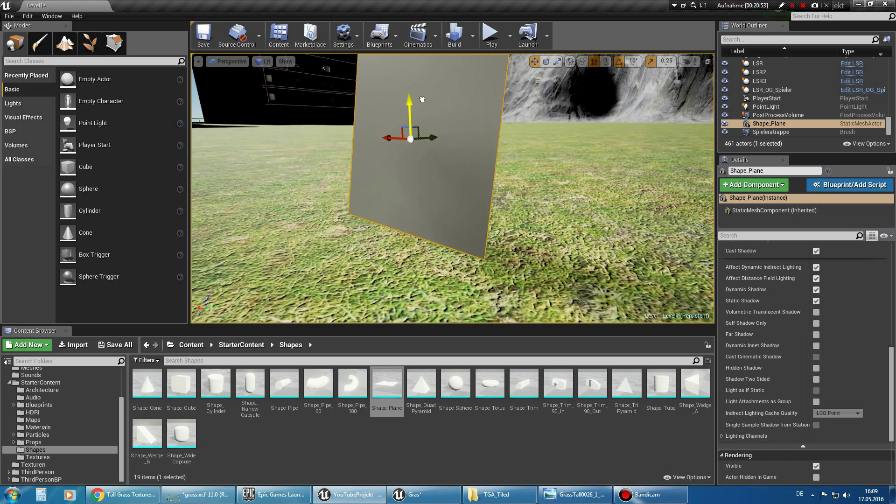
{"action": "left_click", "coordinate": [546, 62]}
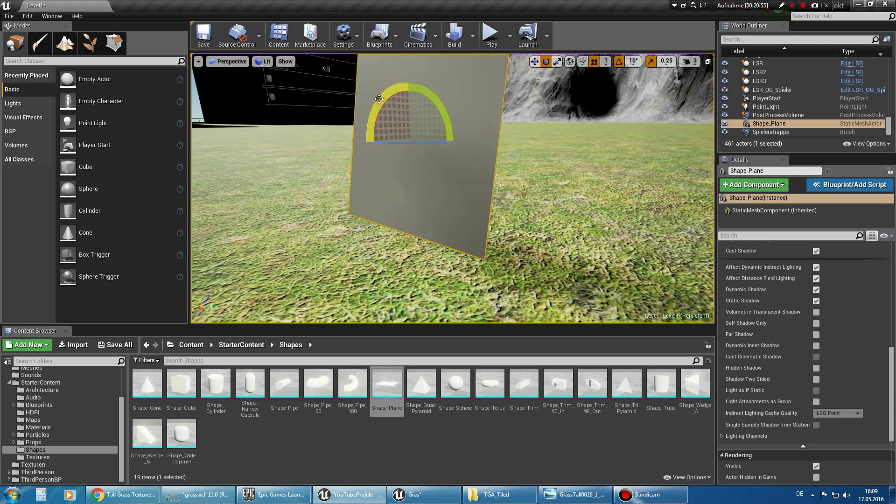
{"action": "mouse_move", "coordinate": [379, 99]}
{"action": "left_mouse_down"}
{"action": "mouse_move", "coordinate": [440, 139]}
{"action": "mouse_move", "coordinate": [364, 179]}
{"action": "mouse_move", "coordinate": [517, 221]}
{"action": "left_mouse_up"}
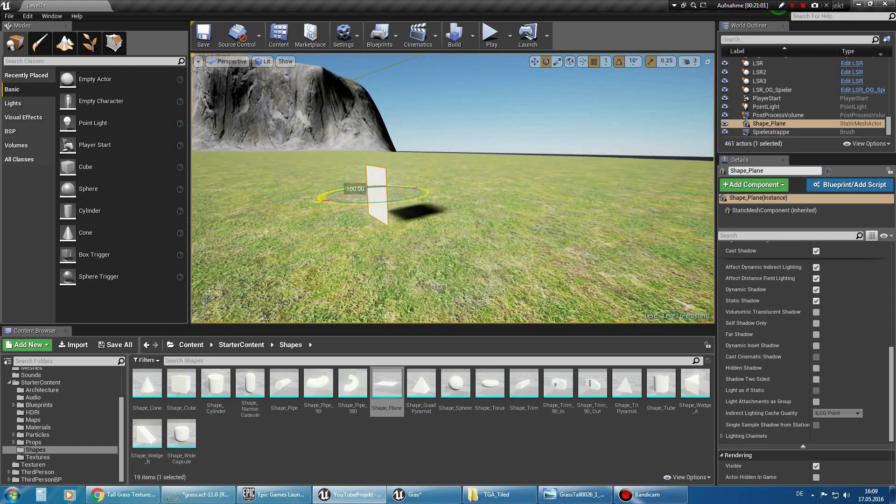
{"action": "left_click_drag", "start_coordinate": [517, 221], "coordinate": [646, 244]}
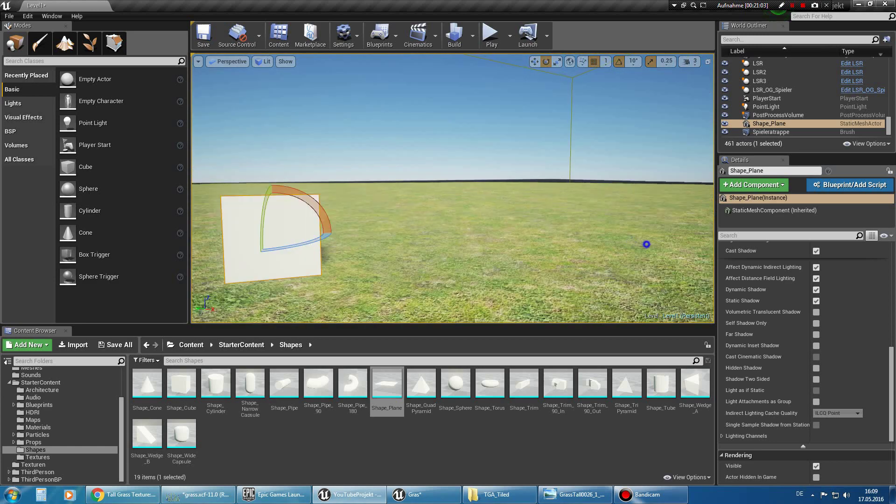
{"action": "left_click", "coordinate": [425, 500]}
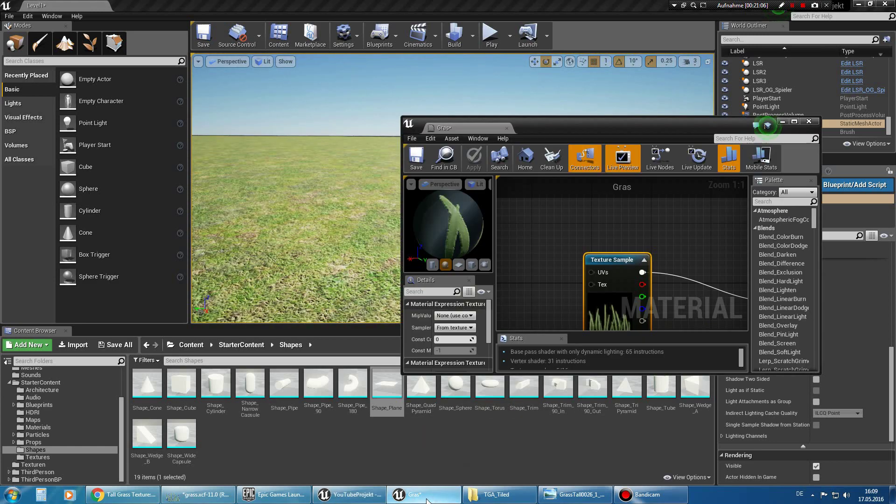
- Drag the Gras material from the Materialien folder onto the upright plane
{"action": "scroll", "coordinate": [75, 405], "scroll_direction": "up", "scroll_amount": 3}
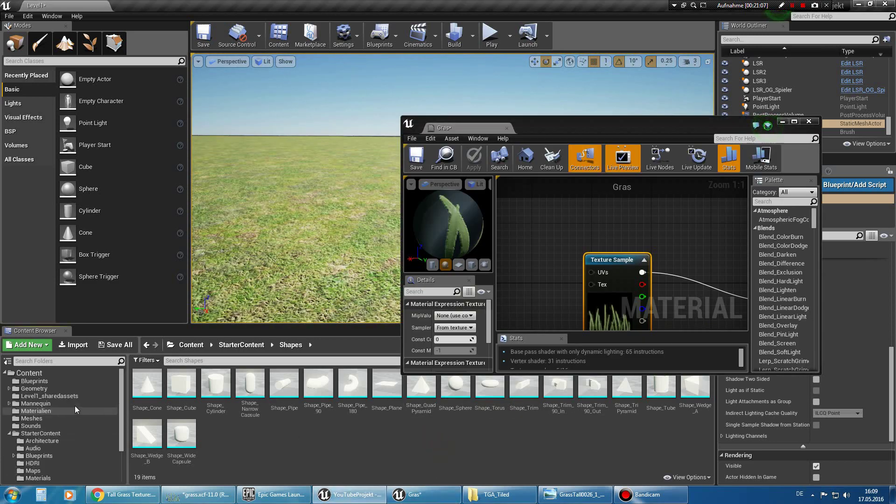
{"action": "left_click", "coordinate": [64, 380]}
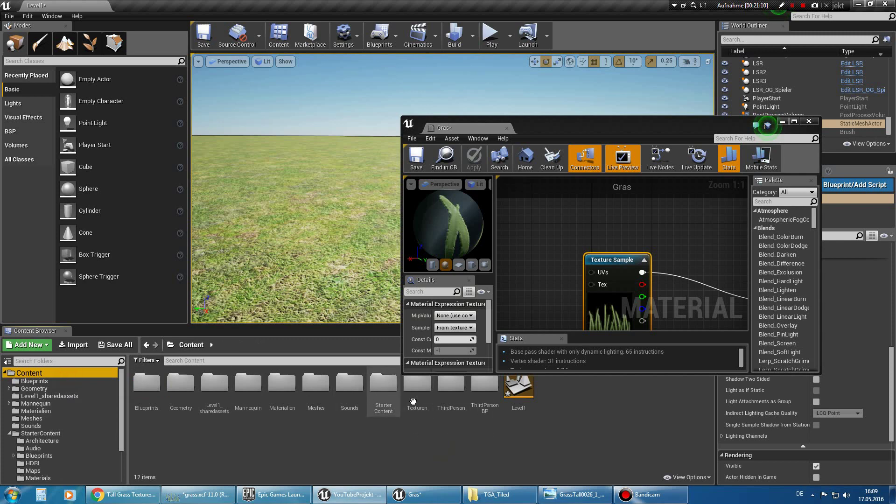
{"action": "double_click", "coordinate": [282, 385]}
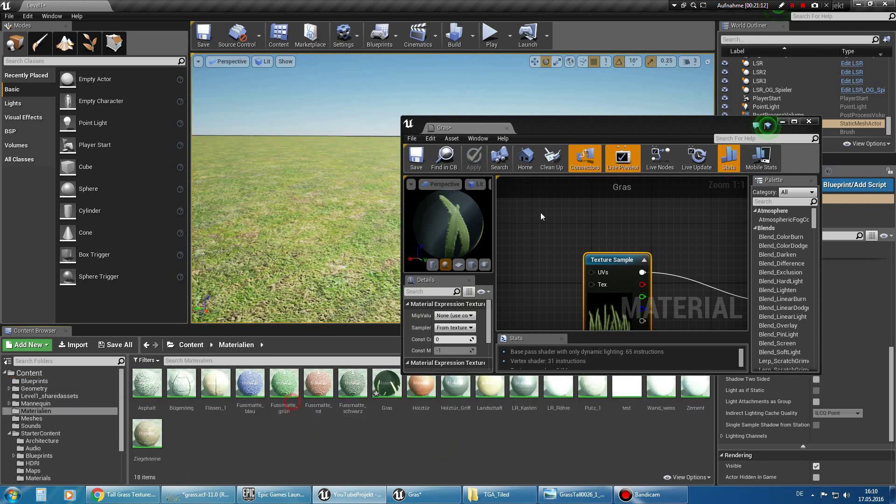
{"action": "left_click_drag", "start_coordinate": [555, 122], "coordinate": [730, 112]}
{"action": "left_click_drag", "start_coordinate": [387, 383], "coordinate": [456, 200]}
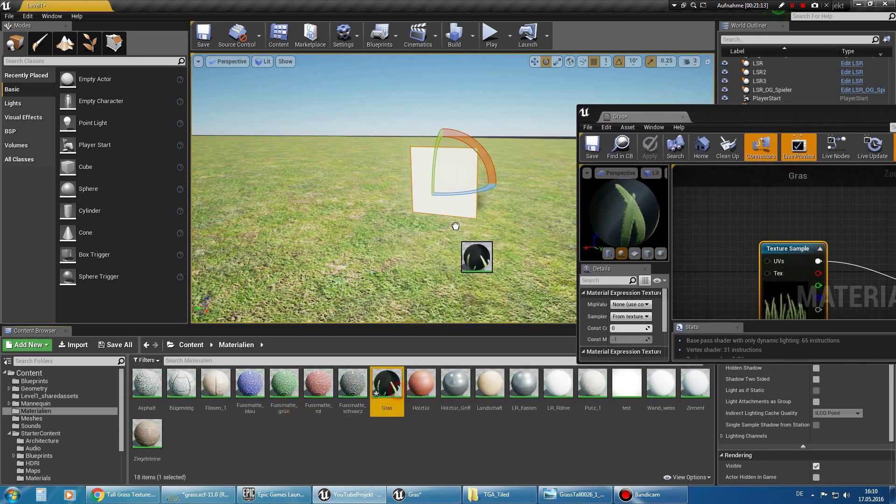
- Rotate the plane so the grass blades point upward
{"action": "left_click_drag", "start_coordinate": [444, 254], "coordinate": [442, 257]}
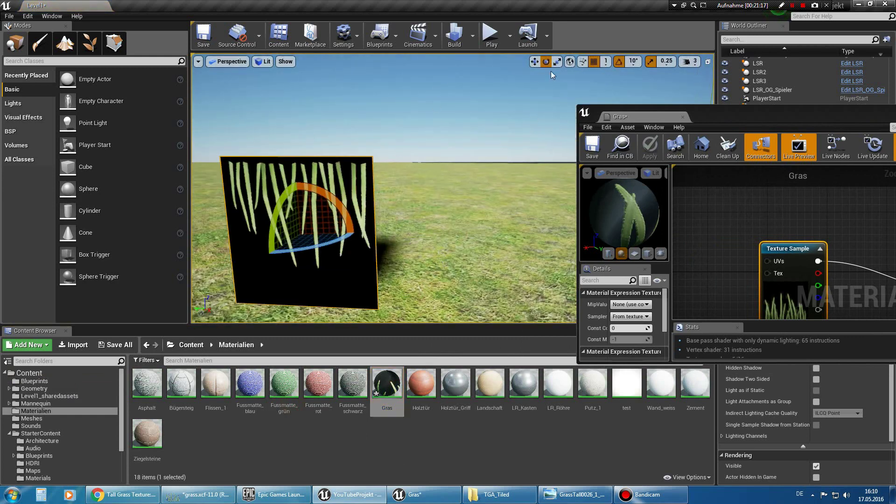
{"action": "mouse_move", "coordinate": [337, 191]}
{"action": "left_mouse_down"}
{"action": "mouse_move", "coordinate": [354, 261]}
{"action": "mouse_move", "coordinate": [305, 286]}
{"action": "left_mouse_up"}
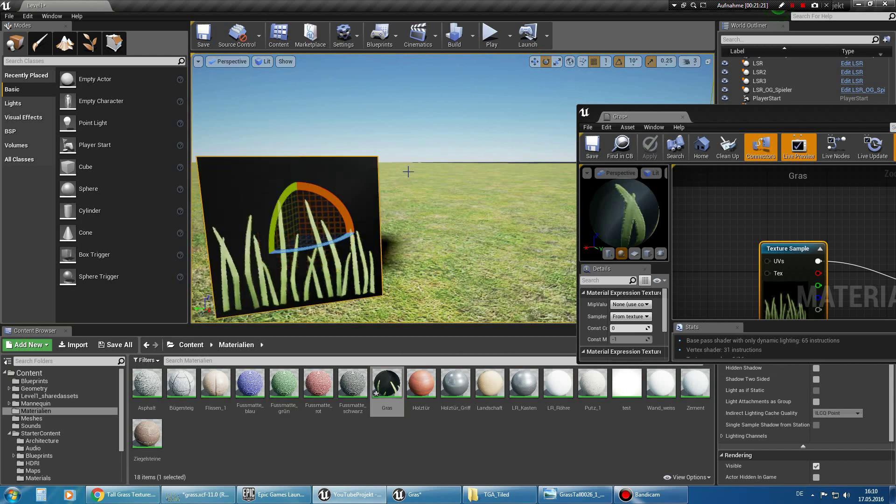
{"action": "left_click_drag", "start_coordinate": [449, 184], "coordinate": [451, 188]}
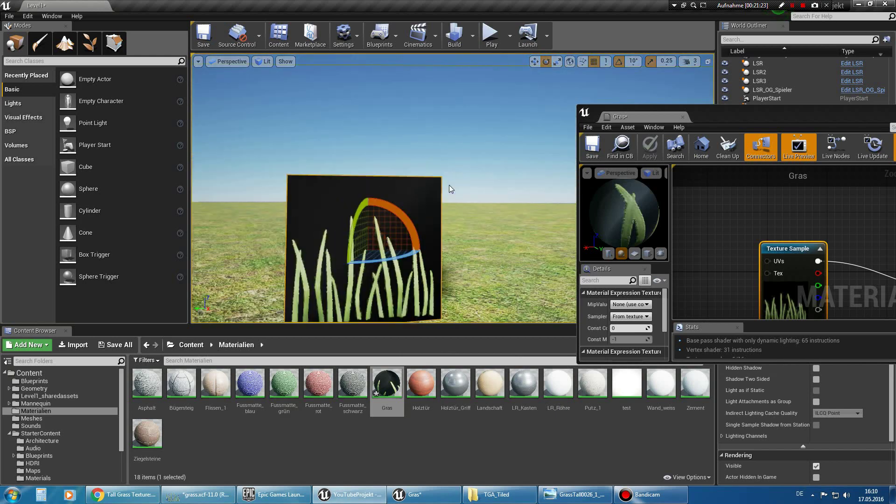
{"action": "left_click_drag", "start_coordinate": [714, 117], "coordinate": [626, 99]}
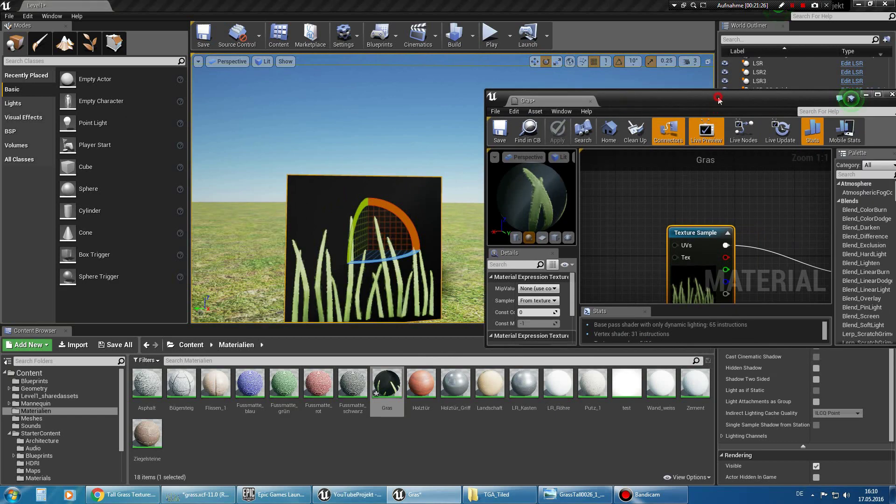
{"action": "left_click", "coordinate": [852, 96]}
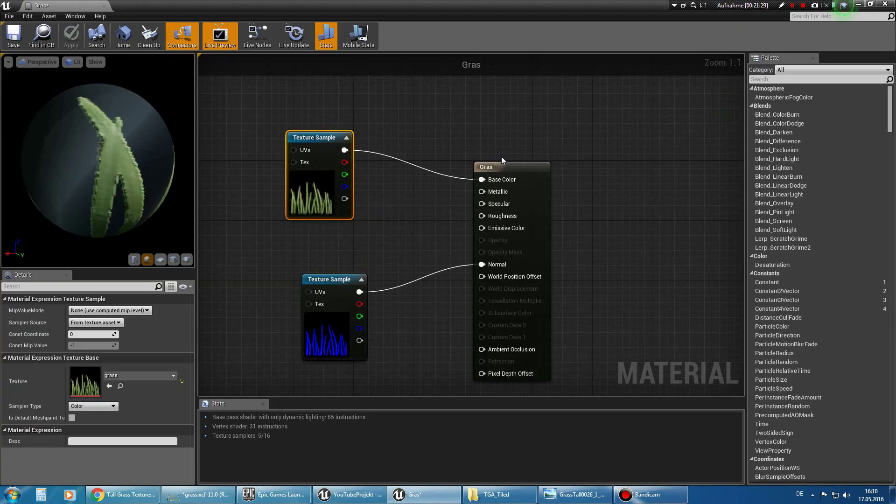
- Set the Gras Blend Mode to Masked and wire the grass texture's alpha into Opacity Mask
{"action": "left_click", "coordinate": [508, 170]}
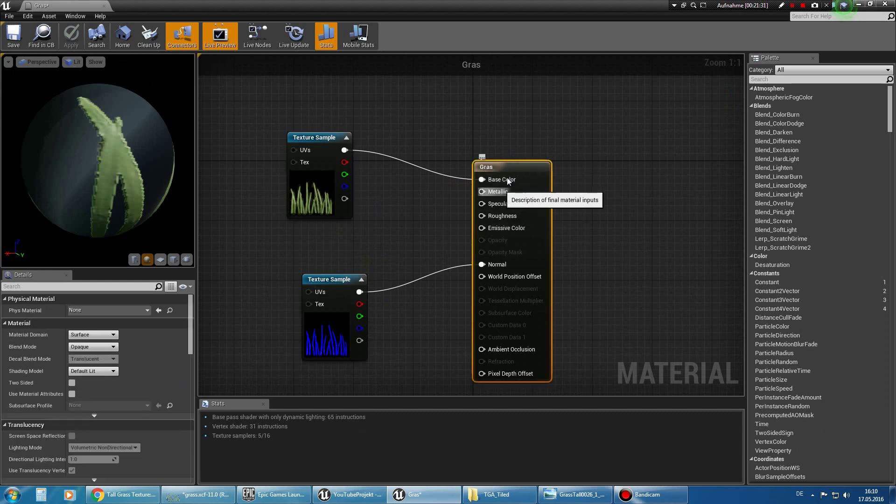
{"action": "left_click", "coordinate": [105, 372]}
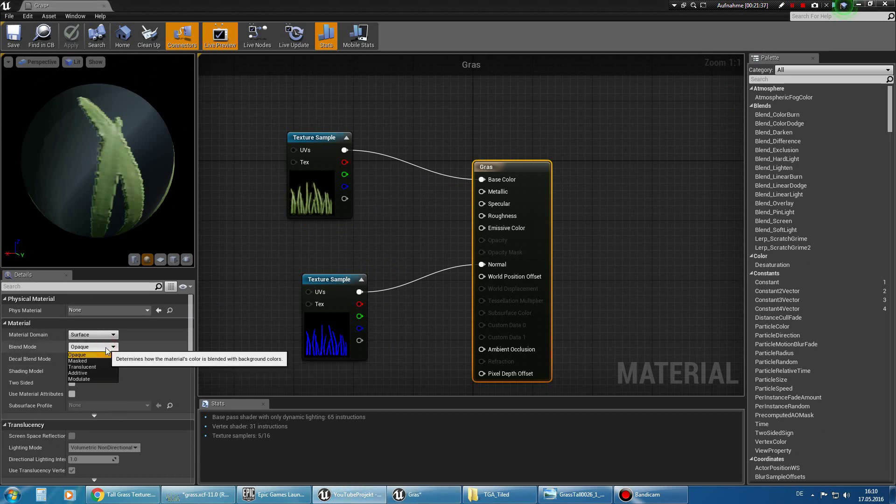
{"action": "left_click", "coordinate": [89, 347]}
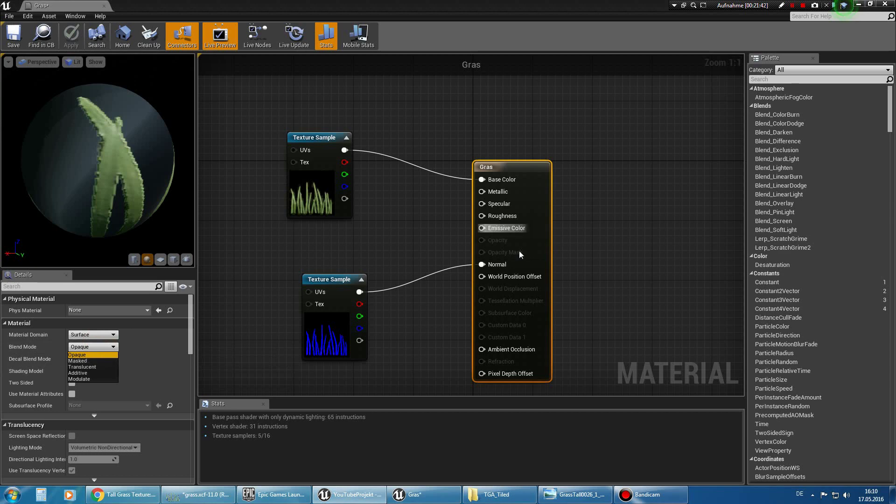
{"action": "left_click", "coordinate": [96, 360]}
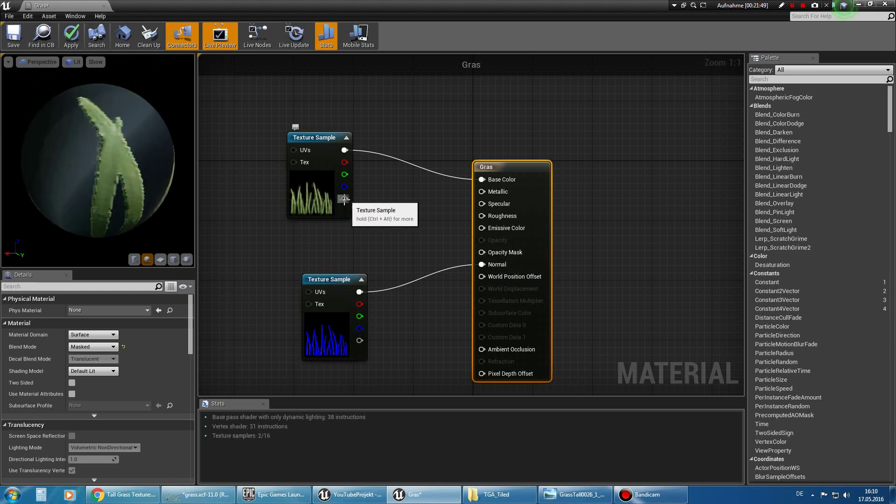
{"action": "left_click_drag", "start_coordinate": [344, 198], "coordinate": [485, 253]}
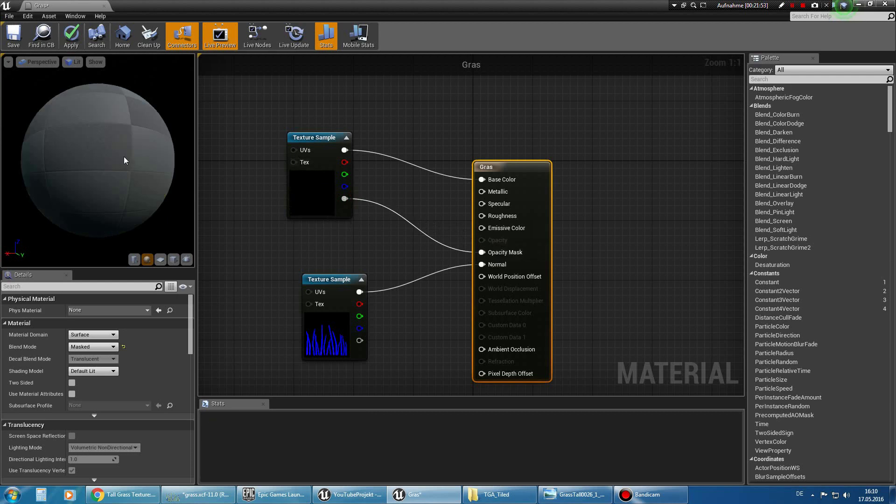
{"action": "left_click_drag", "start_coordinate": [124, 152], "coordinate": [78, 64]}
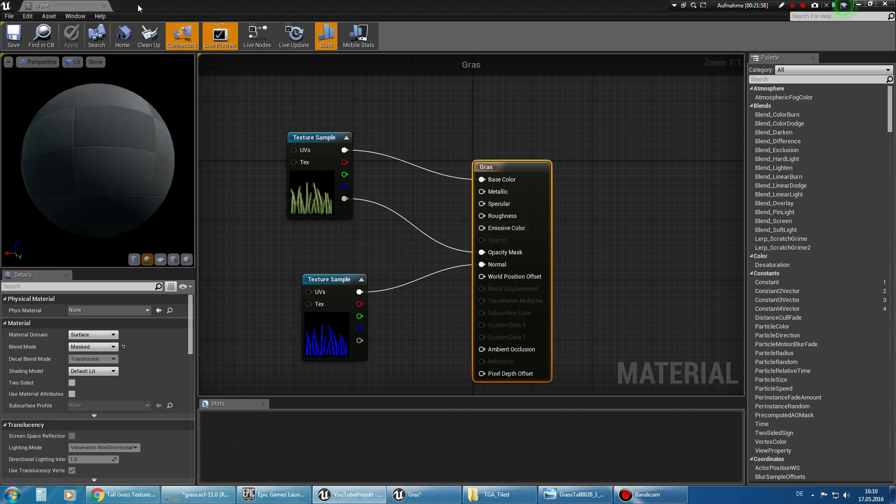
{"action": "left_click_drag", "start_coordinate": [140, 7], "coordinate": [497, 93]}
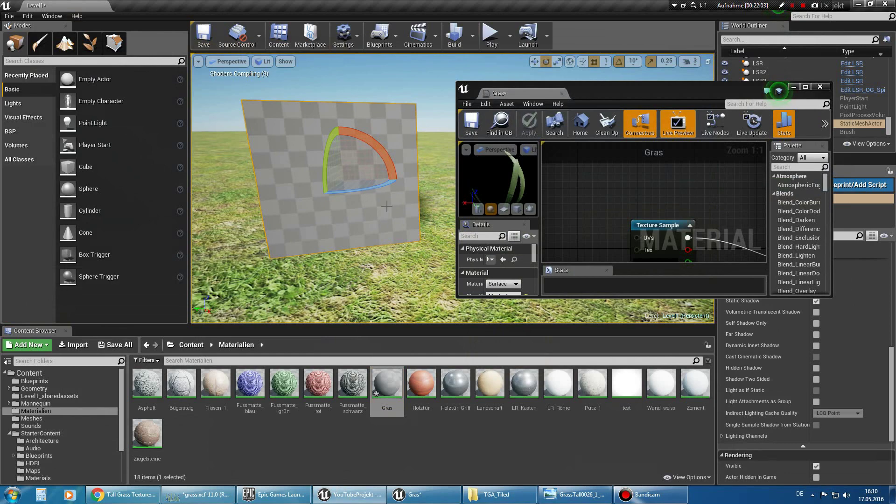
- Zoom in on the plane to inspect its cut-out grass blades over the landscape
{"action": "scroll", "coordinate": [387, 206], "scroll_direction": "up", "scroll_amount": 2}
{"action": "scroll", "coordinate": [387, 206], "scroll_direction": "up", "scroll_amount": 2}
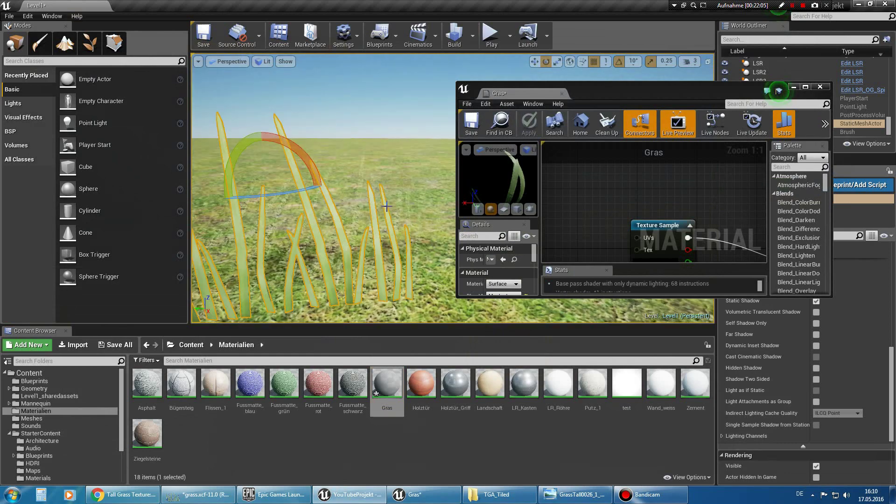
{"action": "scroll", "coordinate": [387, 206], "scroll_direction": "up", "scroll_amount": 2}
{"action": "left_click", "coordinate": [392, 177]}
{"action": "scroll", "coordinate": [395, 180], "scroll_direction": "up", "scroll_amount": 2}
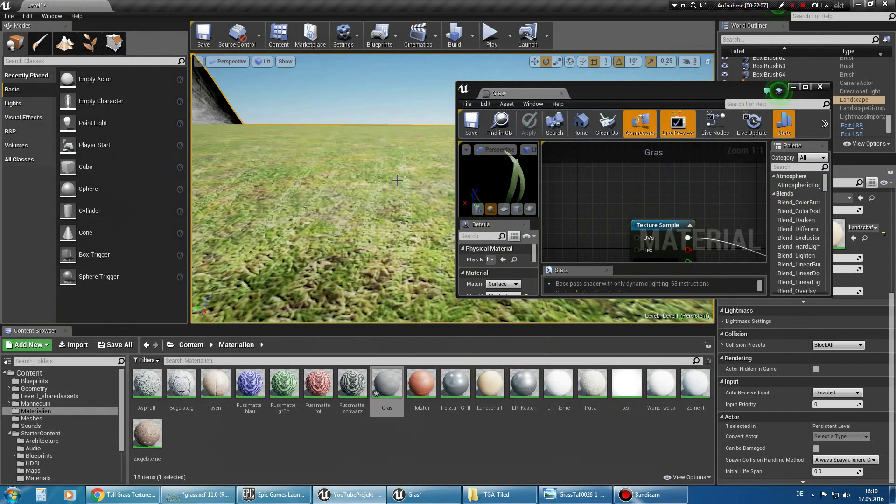
{"action": "scroll", "coordinate": [396, 180], "scroll_direction": "up", "scroll_amount": 2}
{"action": "scroll", "coordinate": [396, 180], "scroll_direction": "up", "scroll_amount": 2}
{"action": "scroll", "coordinate": [397, 180], "scroll_direction": "up", "scroll_amount": 2}
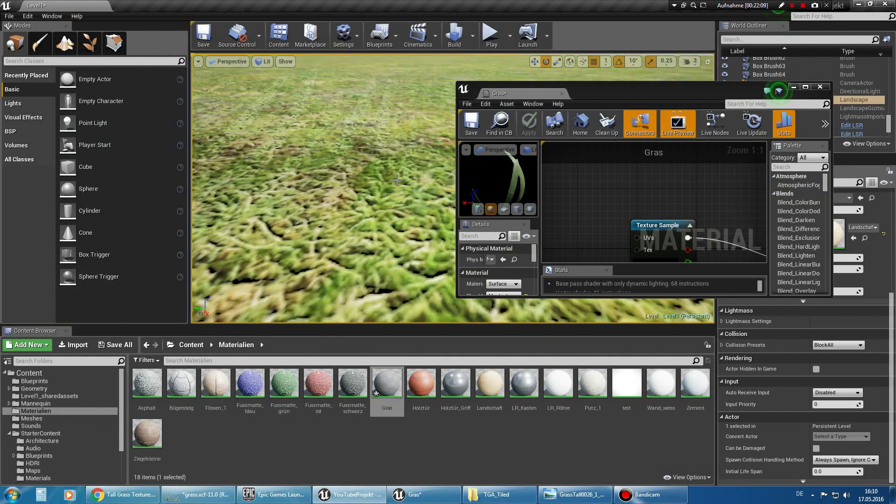
{"action": "scroll", "coordinate": [396, 180], "scroll_direction": "up", "scroll_amount": 2}
{"action": "left_click_drag", "start_coordinate": [607, 89], "coordinate": [424, 101]}
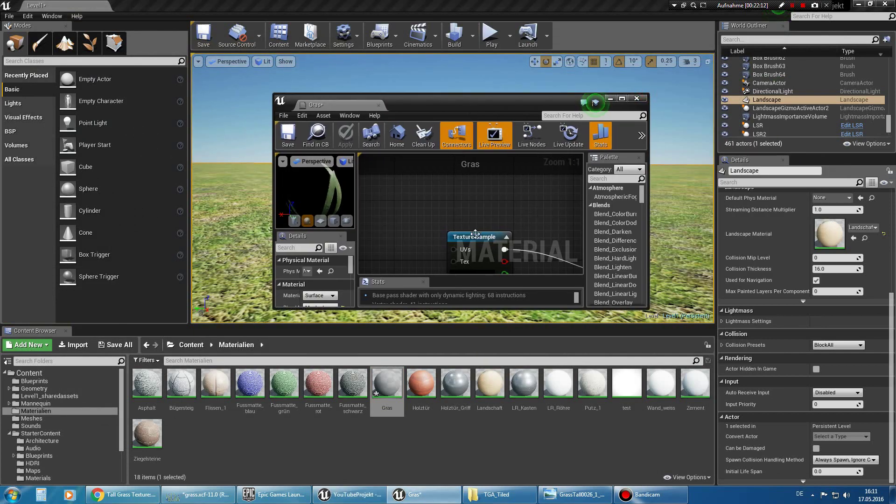
{"action": "scroll", "coordinate": [476, 232], "scroll_direction": "down", "scroll_amount": 3}
- Align the grass_normal node under the grass texture node and apply the Gras material
{"action": "double_click", "coordinate": [452, 102]}
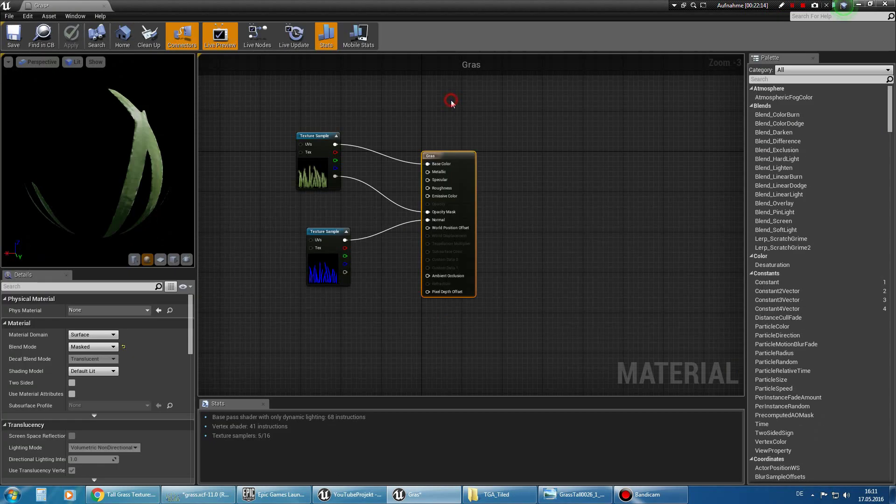
{"action": "scroll", "coordinate": [322, 207], "scroll_direction": "down", "scroll_amount": 1}
{"action": "scroll", "coordinate": [322, 207], "scroll_direction": "down", "scroll_amount": 1}
{"action": "scroll", "coordinate": [322, 207], "scroll_direction": "up", "scroll_amount": 2}
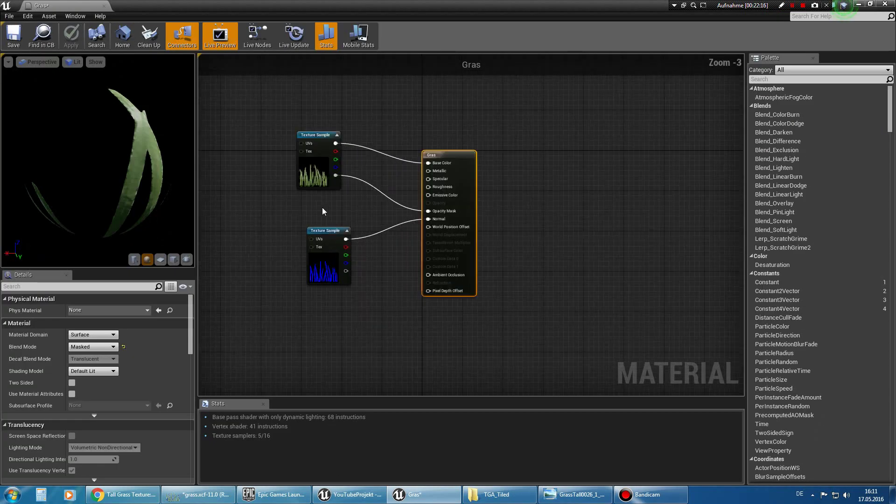
{"action": "scroll", "coordinate": [322, 208], "scroll_direction": "up", "scroll_amount": 1}
{"action": "left_click_drag", "start_coordinate": [322, 207], "coordinate": [404, 191]}
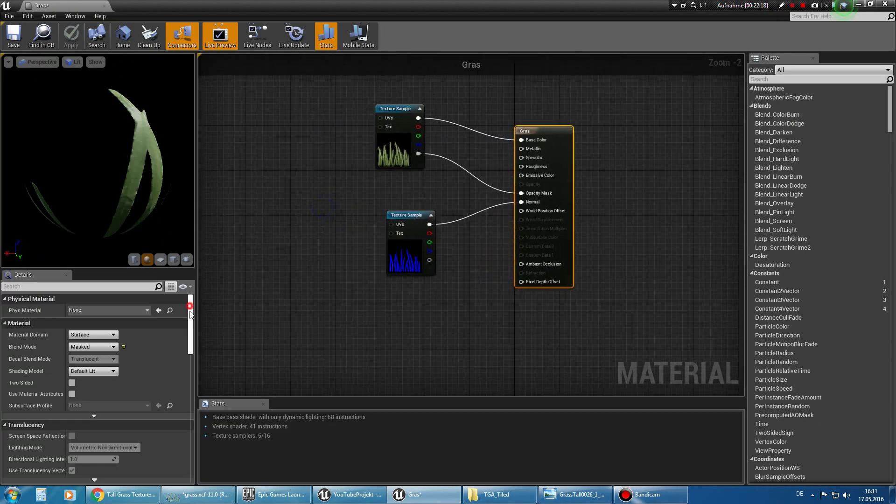
{"action": "mouse_move", "coordinate": [189, 312]}
{"action": "left_mouse_down"}
{"action": "mouse_move", "coordinate": [190, 420]}
{"action": "mouse_move", "coordinate": [216, 298]}
{"action": "left_mouse_up"}
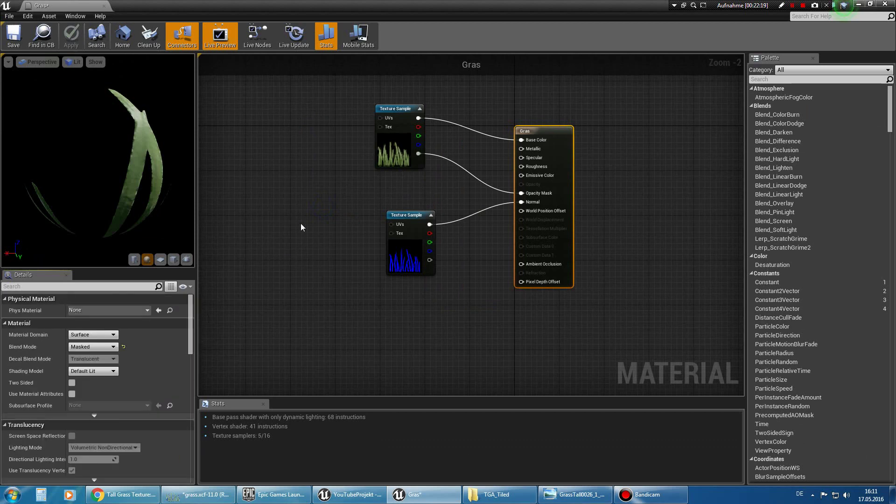
{"action": "left_click_drag", "start_coordinate": [330, 196], "coordinate": [271, 223]}
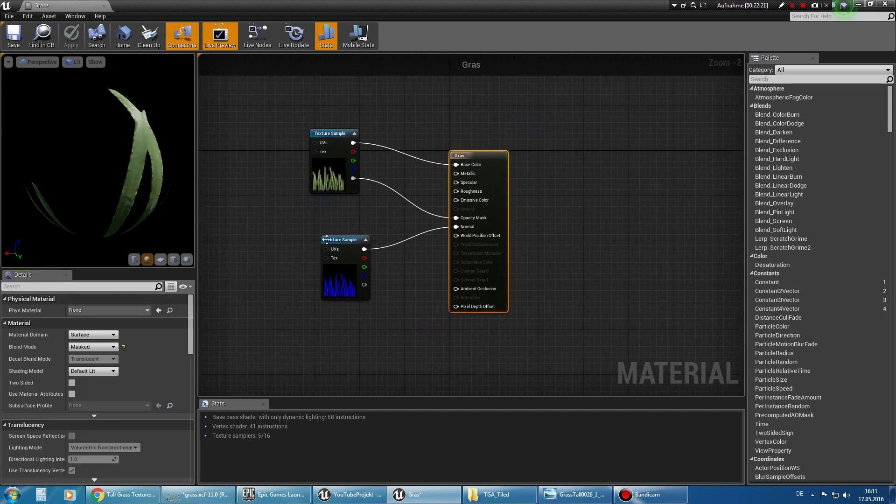
{"action": "left_click_drag", "start_coordinate": [326, 240], "coordinate": [314, 240]}
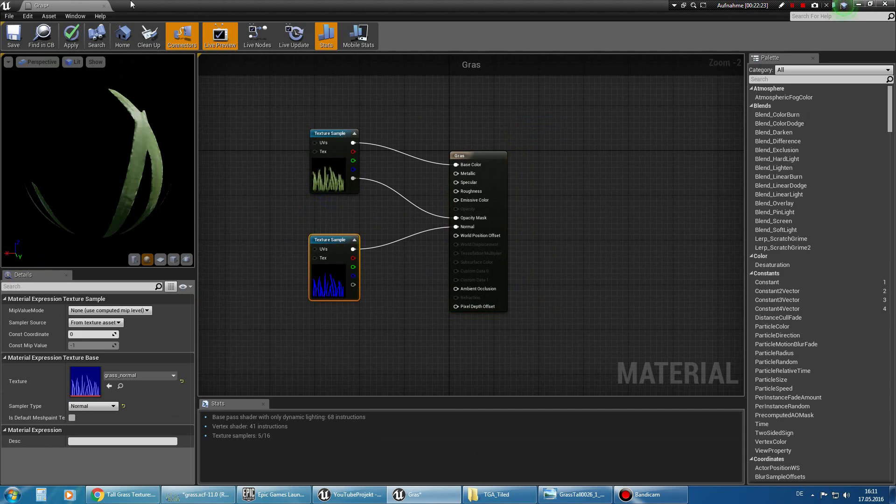
{"action": "left_click", "coordinate": [67, 32]}
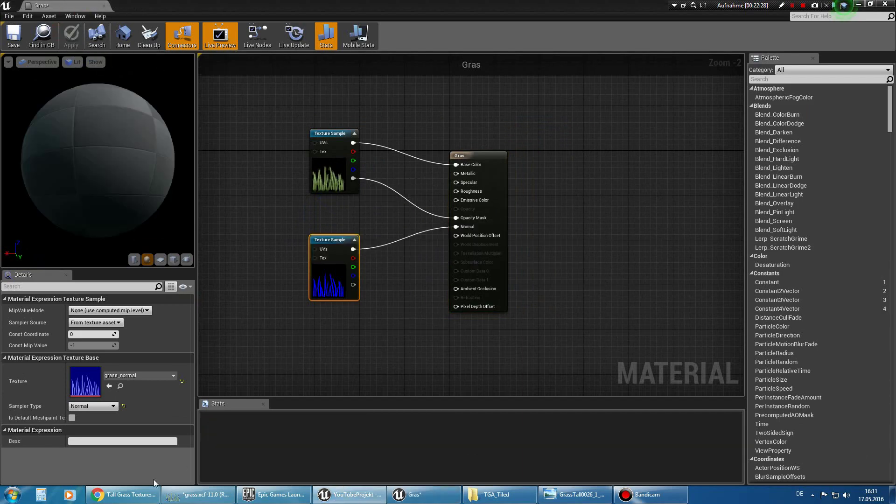
{"action": "left_click", "coordinate": [135, 494]}
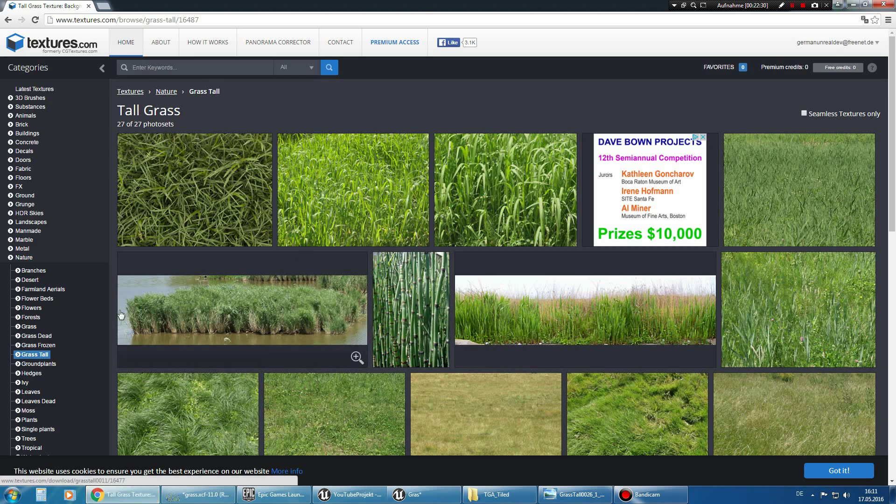
{"action": "left_click", "coordinate": [28, 258]}
{"action": "left_click", "coordinate": [260, 194]}
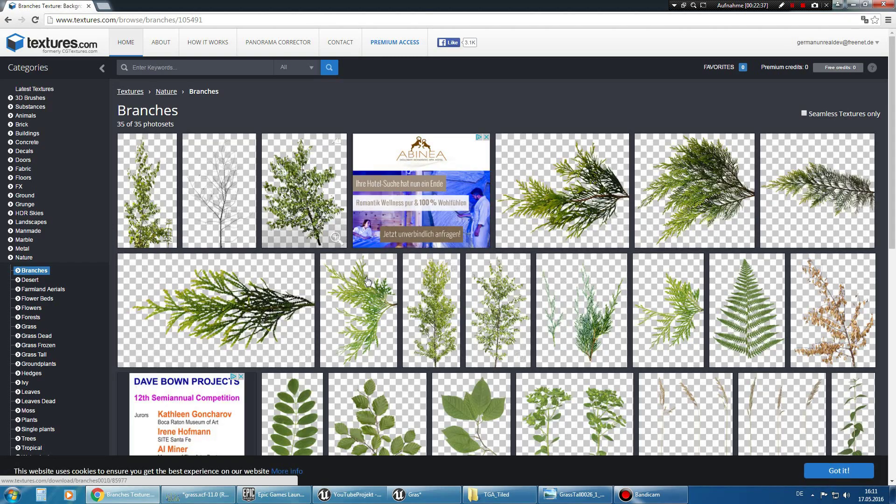
{"action": "scroll", "coordinate": [368, 280], "scroll_direction": "down", "scroll_amount": 4}
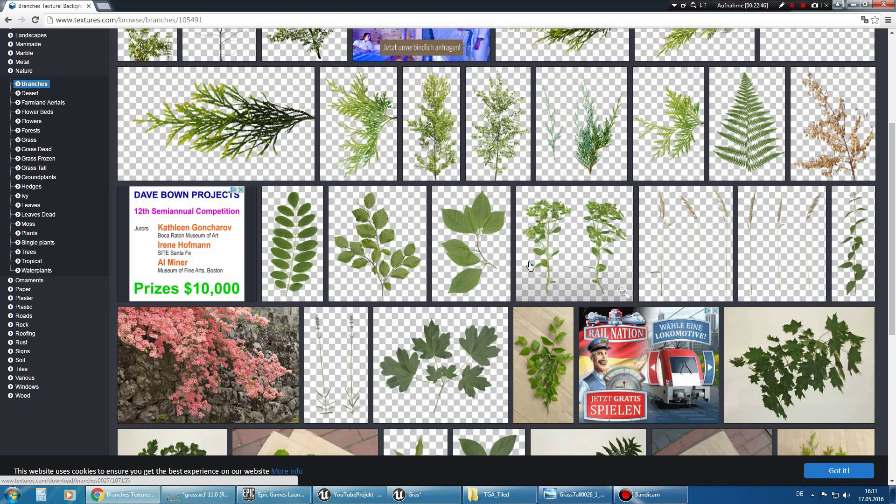
{"action": "scroll", "coordinate": [530, 266], "scroll_direction": "down", "scroll_amount": 1}
{"action": "scroll", "coordinate": [37, 156], "scroll_direction": "up", "scroll_amount": 2}
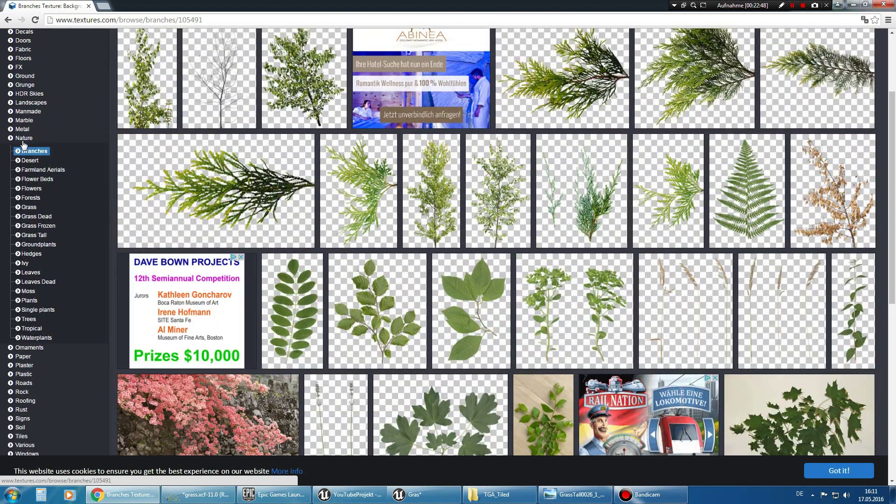
{"action": "left_click", "coordinate": [23, 140]}
{"action": "scroll", "coordinate": [414, 304], "scroll_direction": "down", "scroll_amount": 7}
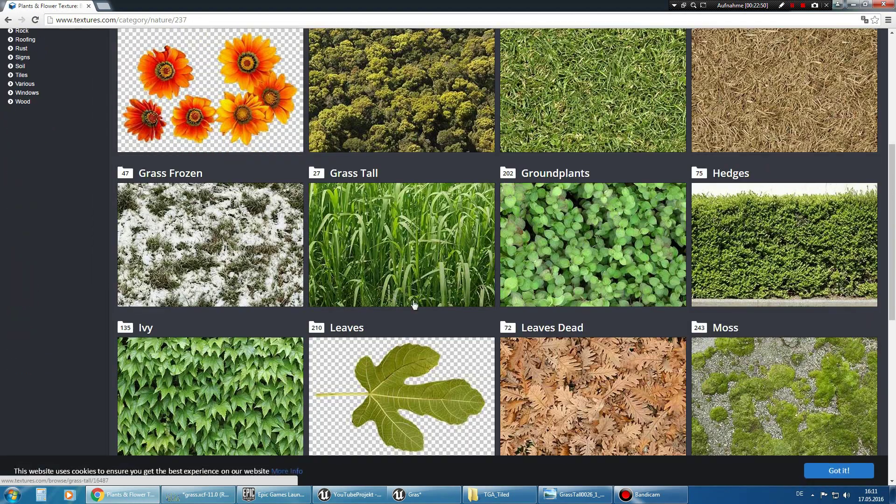
{"action": "scroll", "coordinate": [414, 304], "scroll_direction": "down", "scroll_amount": 4}
{"action": "left_click", "coordinate": [239, 347]}
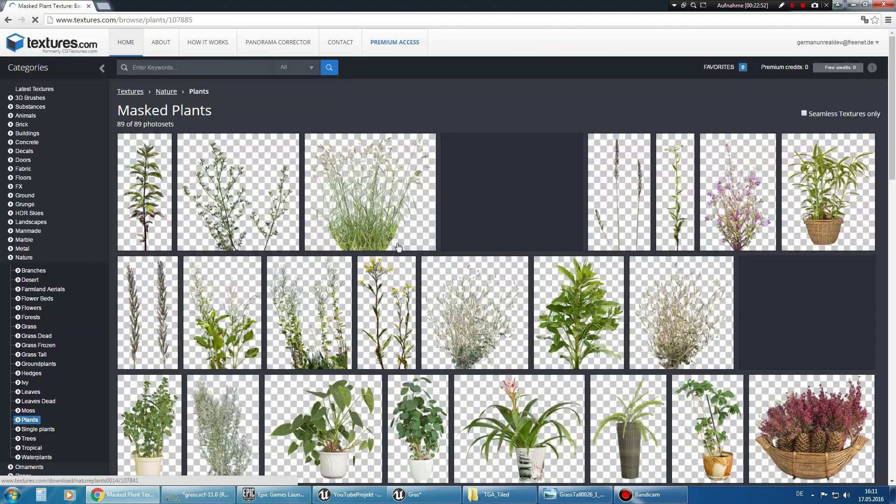
{"action": "scroll", "coordinate": [398, 247], "scroll_direction": "down", "scroll_amount": 2}
{"action": "scroll", "coordinate": [398, 247], "scroll_direction": "down", "scroll_amount": 2}
{"action": "scroll", "coordinate": [606, 234], "scroll_direction": "up", "scroll_amount": 4}
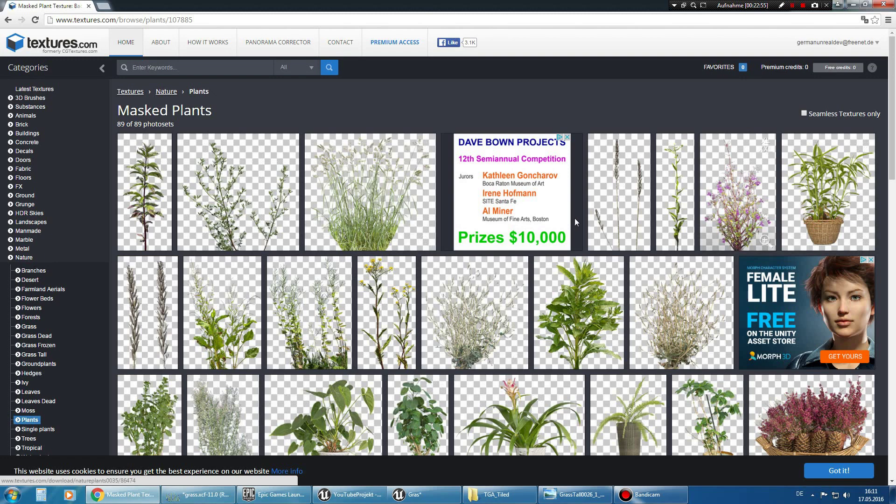
{"action": "left_click", "coordinate": [854, 4]}
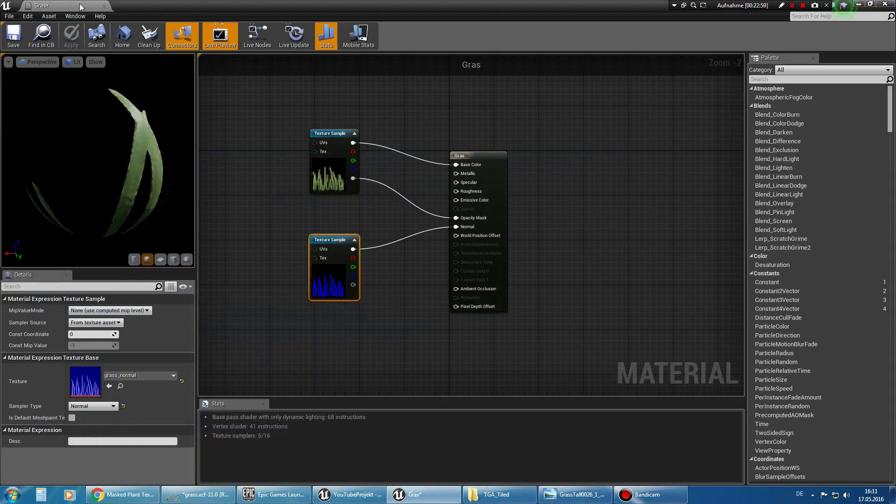
- Close the Gras material editor and view the grass clump from several angles
{"action": "left_click", "coordinate": [104, 7]}
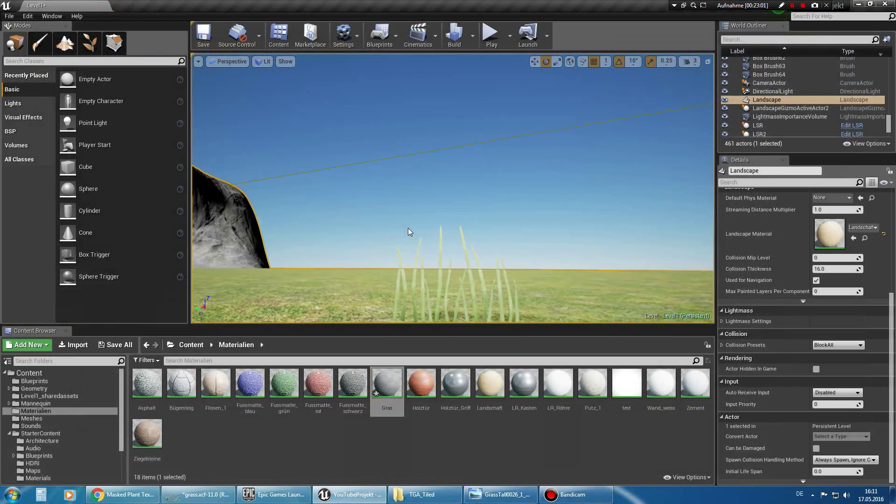
{"action": "scroll", "coordinate": [466, 196], "scroll_direction": "down", "scroll_amount": 1}
{"action": "scroll", "coordinate": [471, 191], "scroll_direction": "down", "scroll_amount": 1}
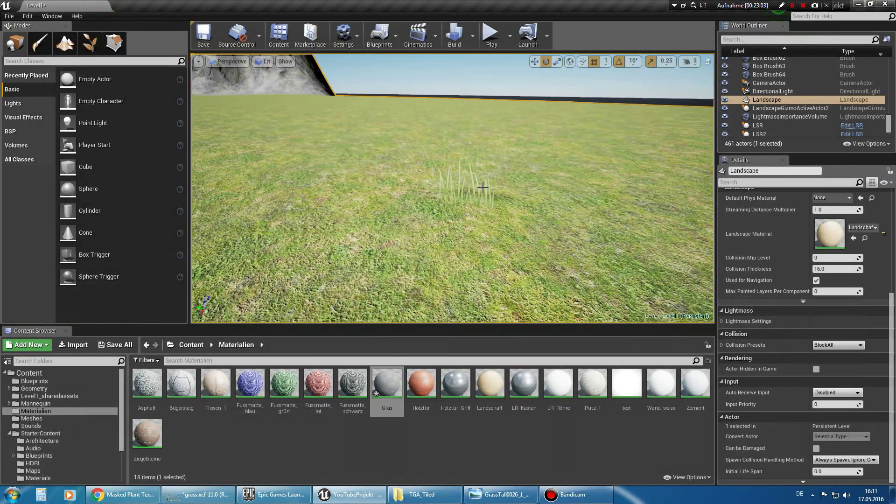
{"action": "scroll", "coordinate": [479, 186], "scroll_direction": "down", "scroll_amount": 1}
{"action": "scroll", "coordinate": [483, 187], "scroll_direction": "down", "scroll_amount": 1}
{"action": "left_click_drag", "start_coordinate": [550, 180], "coordinate": [523, 200]}
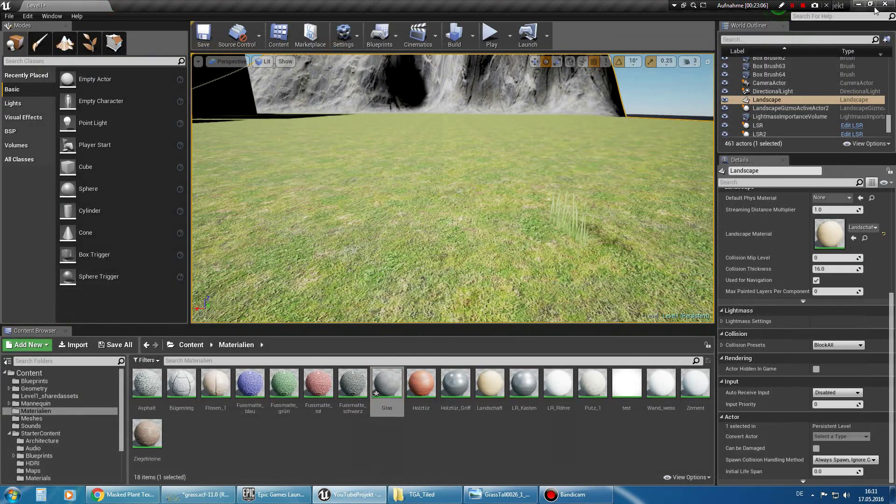
{"action": "left_click_drag", "start_coordinate": [526, 152], "coordinate": [525, 155]}
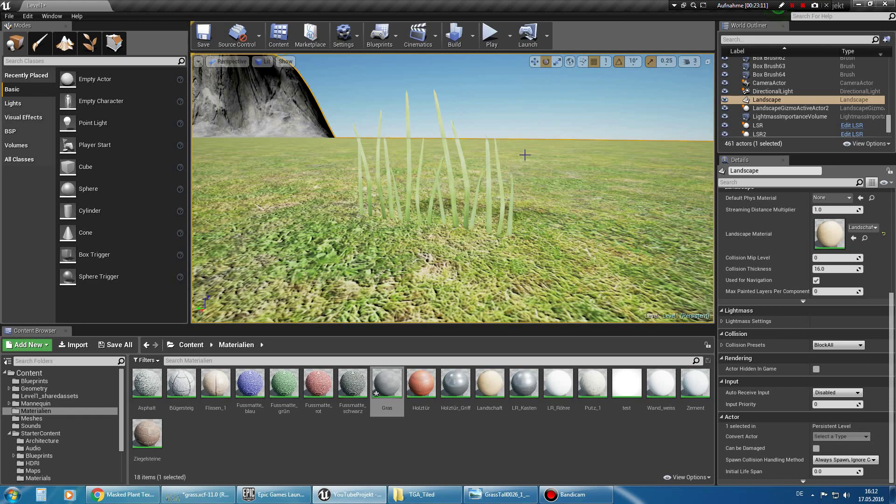
{"action": "mouse_move", "coordinate": [526, 193]}
{"action": "left_mouse_down"}
{"action": "mouse_move", "coordinate": [521, 225]}
{"action": "mouse_move", "coordinate": [441, 231]}
{"action": "mouse_move", "coordinate": [450, 228]}
{"action": "left_mouse_up"}
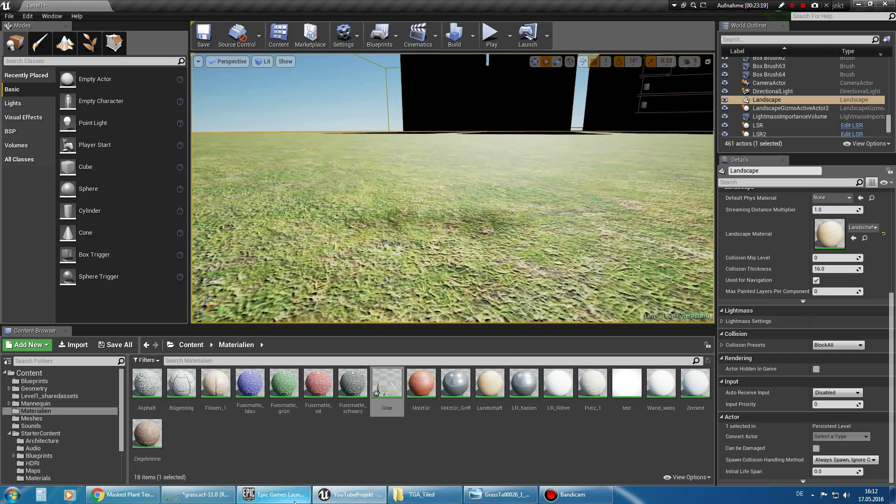
- Reopen the Gras material, tick Two Sided, and apply the change
{"action": "double_click", "coordinate": [385, 387]}
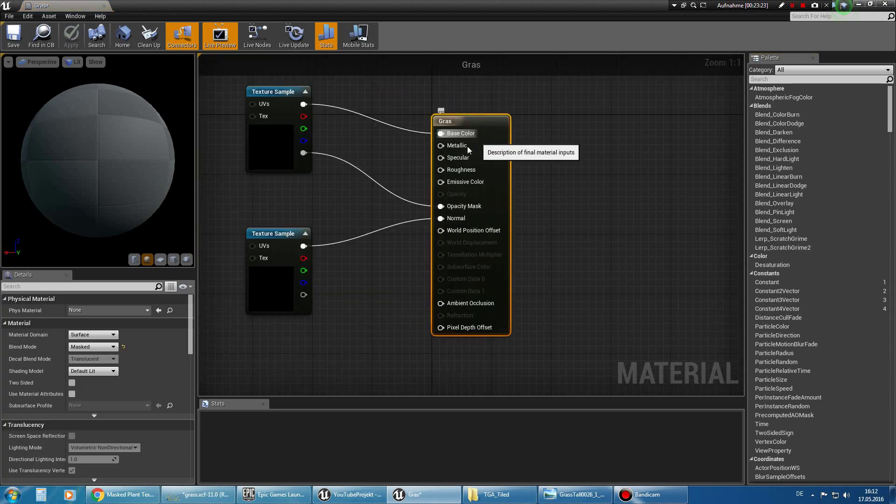
{"action": "scroll", "coordinate": [144, 354], "scroll_direction": "down", "scroll_amount": 1}
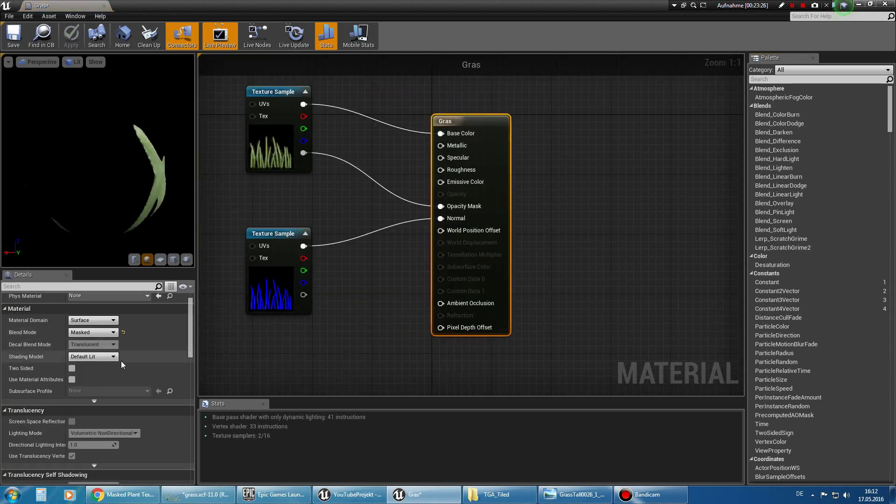
{"action": "left_click", "coordinate": [72, 368]}
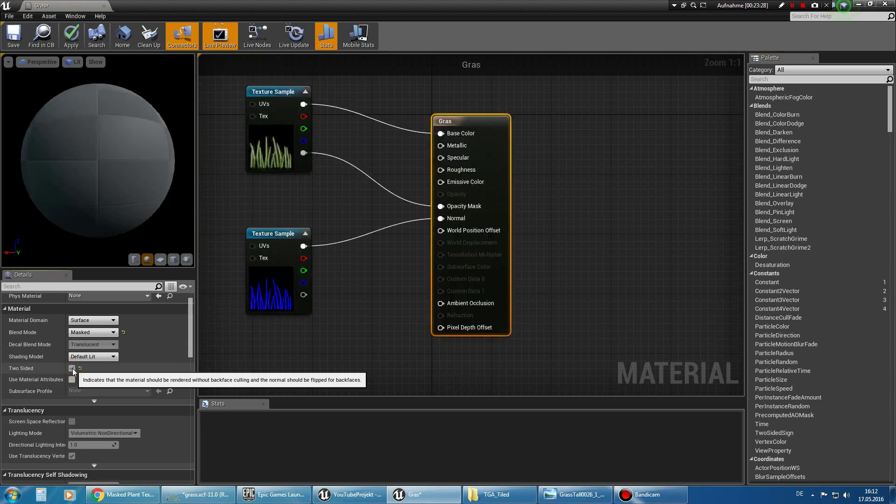
{"action": "left_click", "coordinate": [71, 35]}
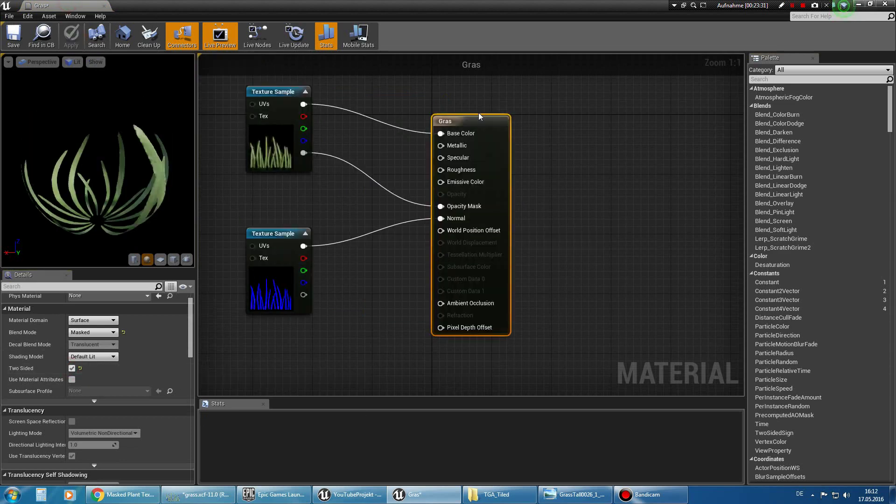
- Float the Gras editor, inspect the two-sided grass blades, and close the editor
{"action": "left_click_drag", "start_coordinate": [62, 5], "coordinate": [555, 134]}
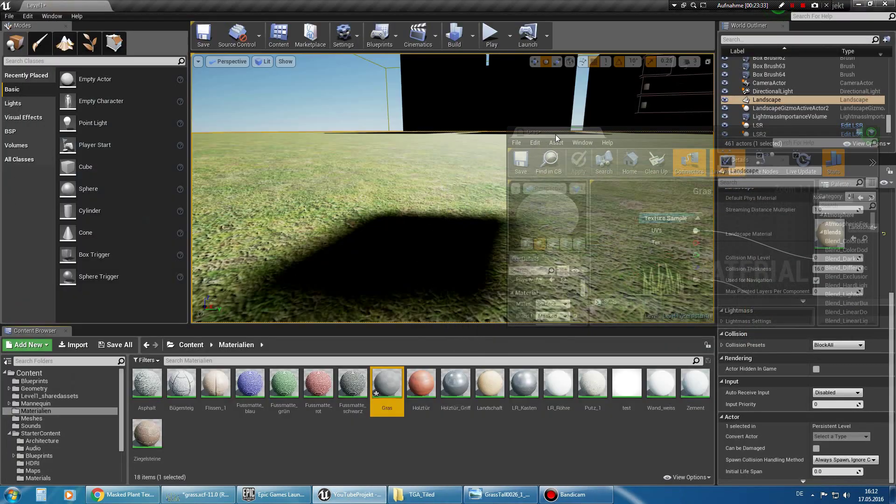
{"action": "scroll", "coordinate": [371, 209], "scroll_direction": "down", "scroll_amount": 5}
{"action": "scroll", "coordinate": [371, 210], "scroll_direction": "down", "scroll_amount": 3}
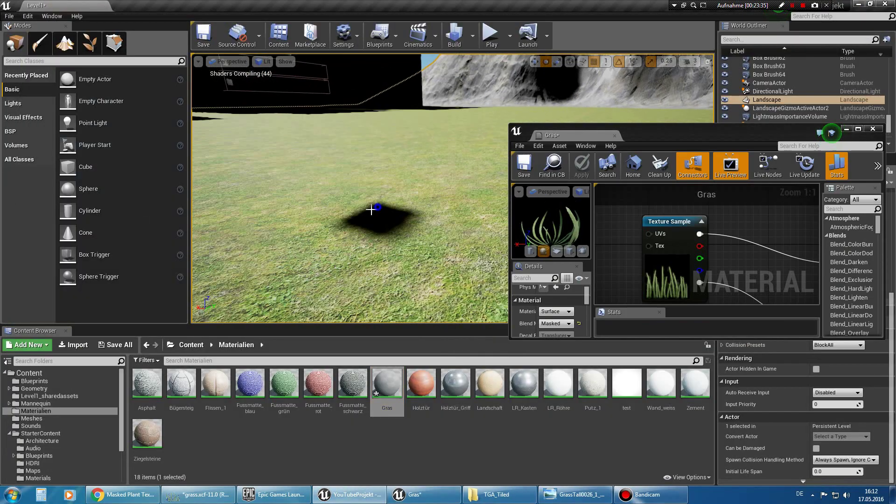
{"action": "scroll", "coordinate": [371, 209], "scroll_direction": "up", "scroll_amount": 3}
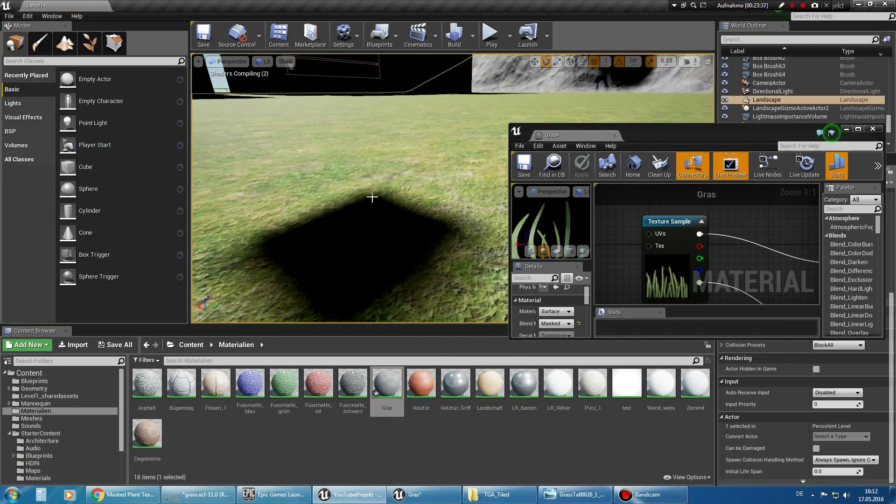
{"action": "scroll", "coordinate": [378, 200], "scroll_direction": "up", "scroll_amount": 3}
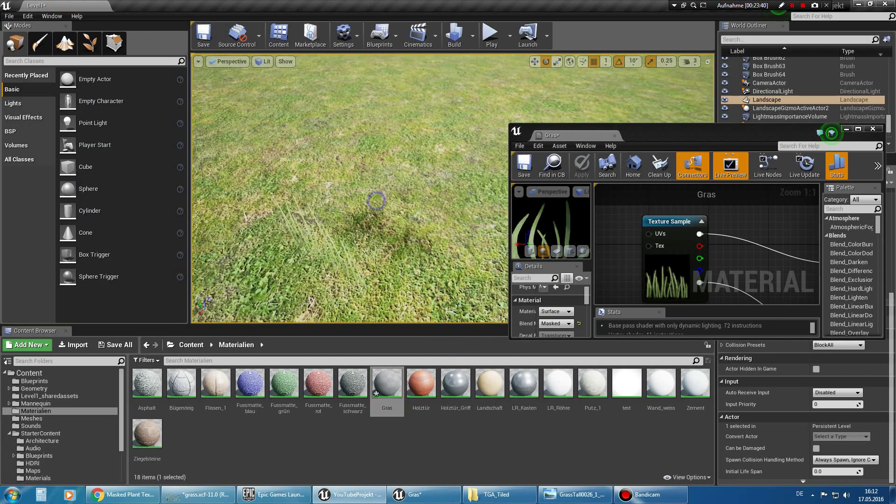
{"action": "scroll", "coordinate": [384, 198], "scroll_direction": "down", "scroll_amount": 3}
{"action": "left_click_drag", "start_coordinate": [386, 206], "coordinate": [386, 205]}
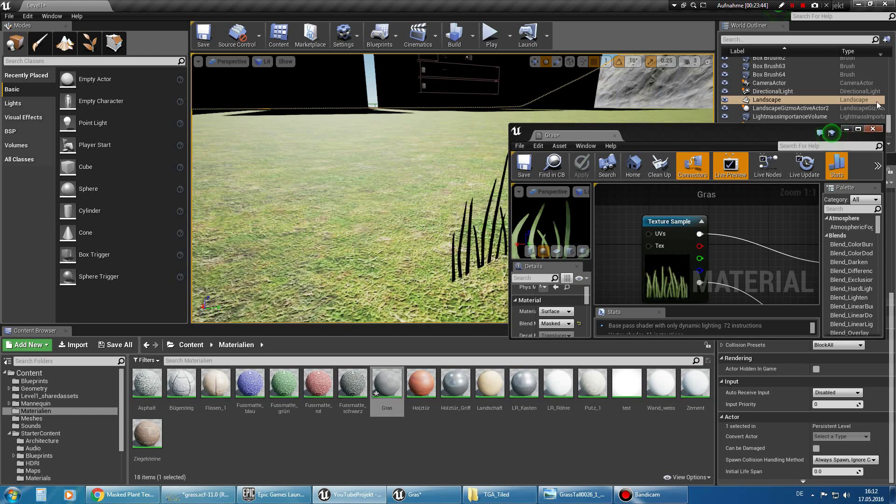
{"action": "left_click", "coordinate": [873, 129]}
{"action": "scroll", "coordinate": [621, 171], "scroll_direction": "down", "scroll_amount": 2}
{"action": "scroll", "coordinate": [621, 171], "scroll_direction": "down", "scroll_amount": 2}
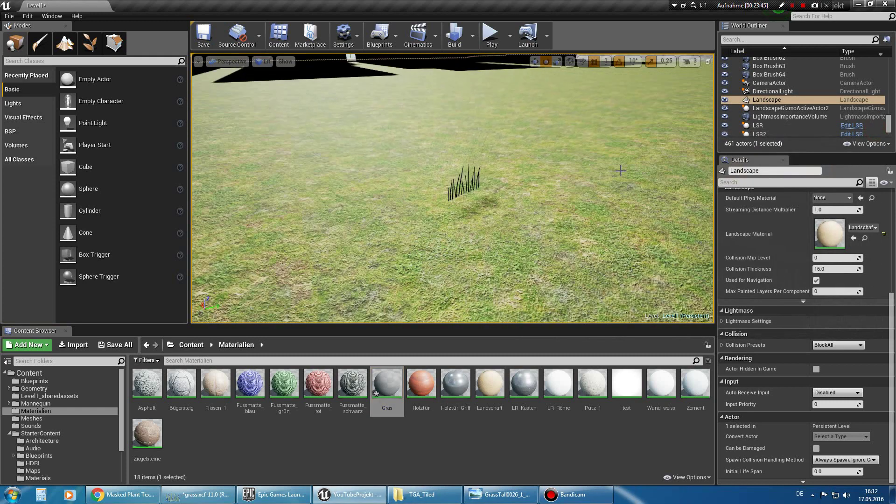